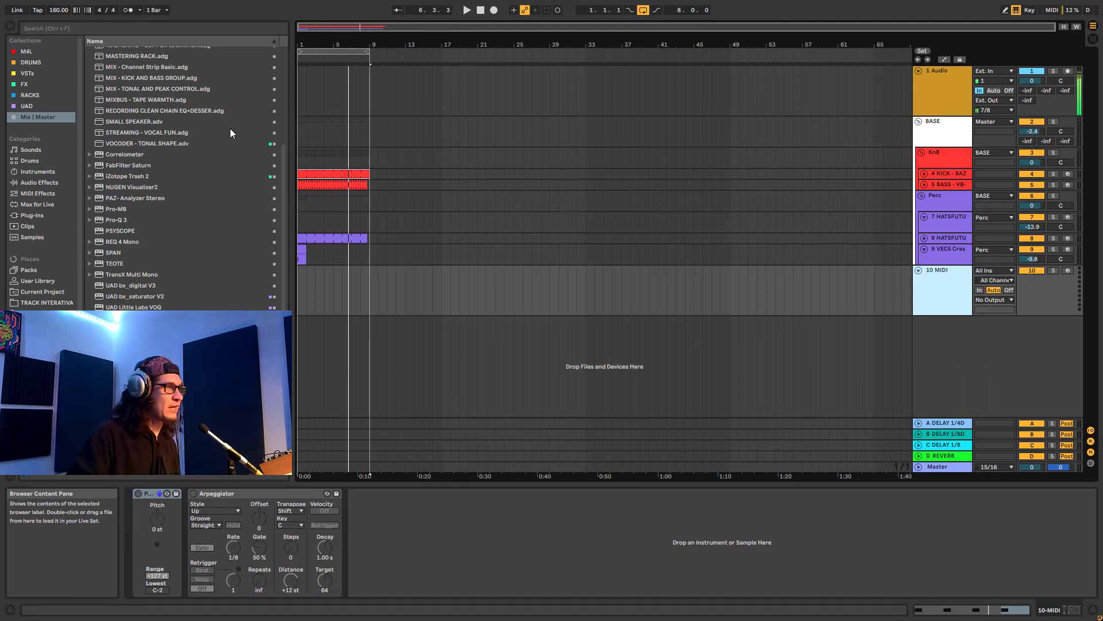
Step: Load the Operator instrument onto the empty MIDI track 10
click(40, 172)
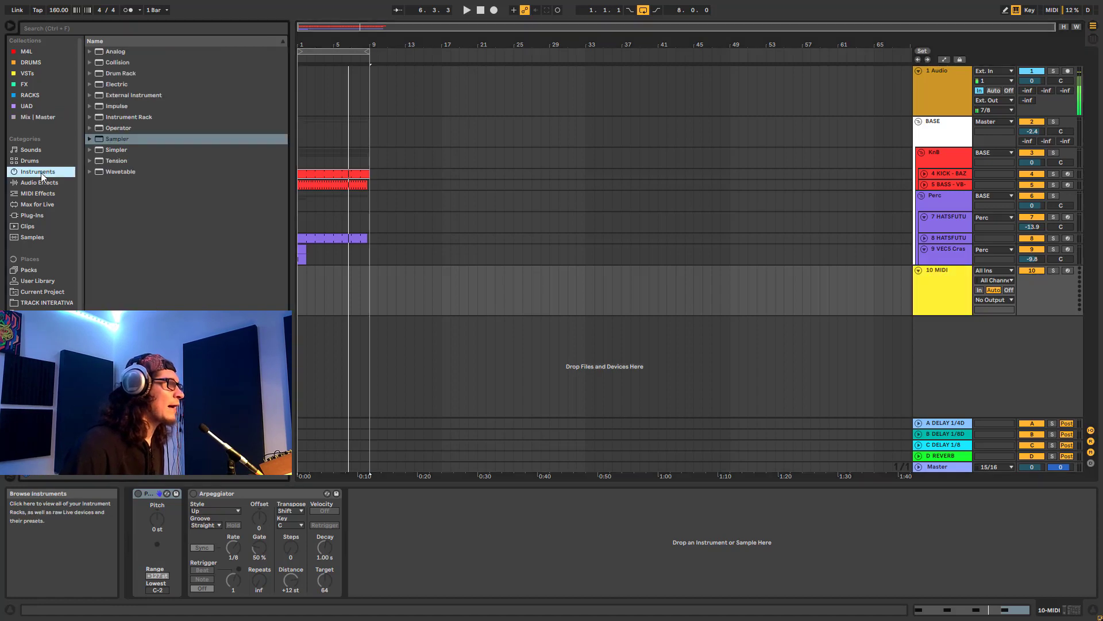
click(117, 129)
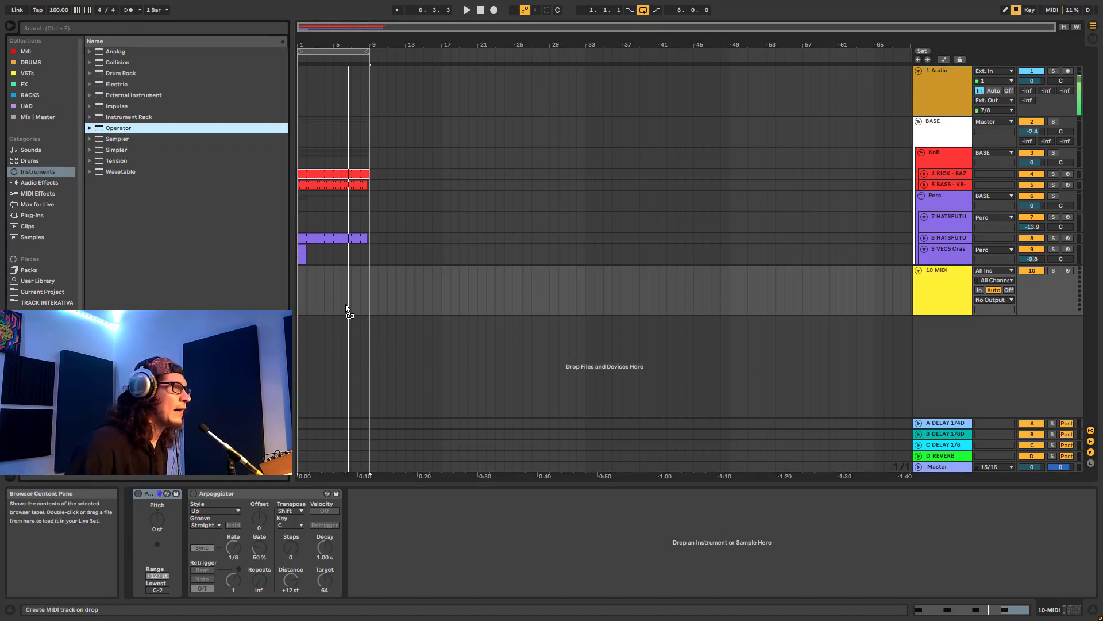
click(306, 281)
Step: Add the Spectrum and Tuner audio effects after Operator in the device chain
click(39, 182)
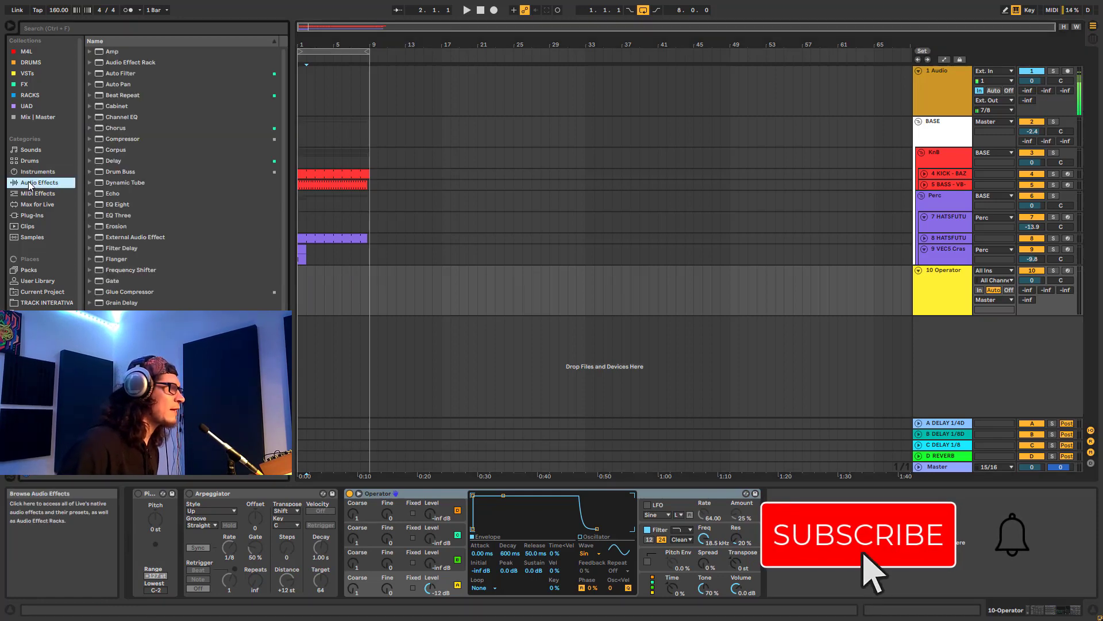
drag(120, 422, 822, 516)
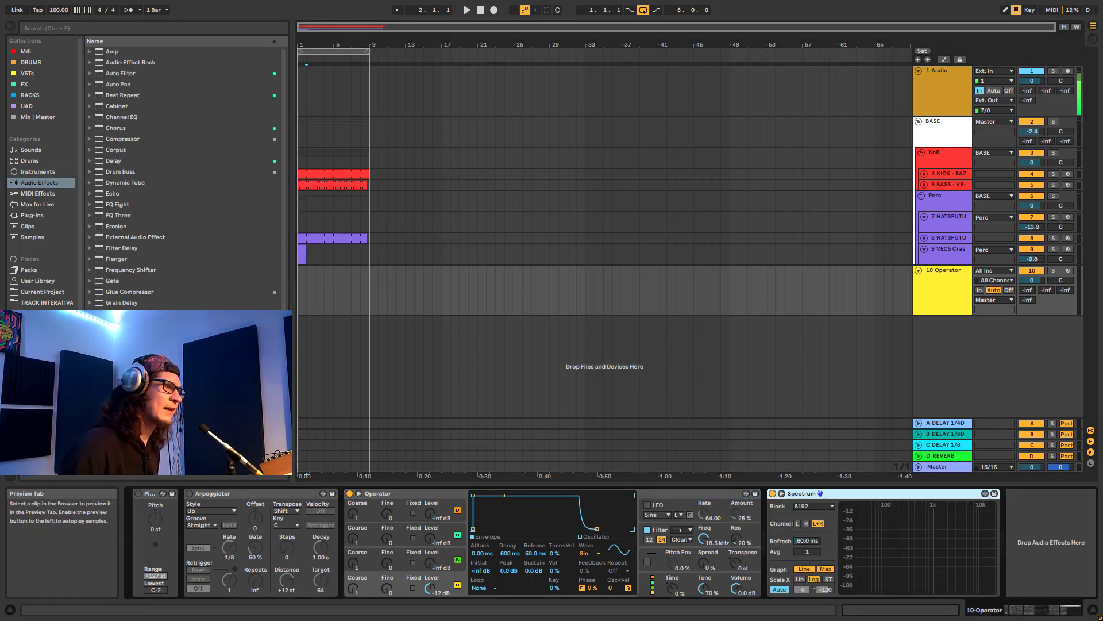
drag(120, 433, 1015, 524)
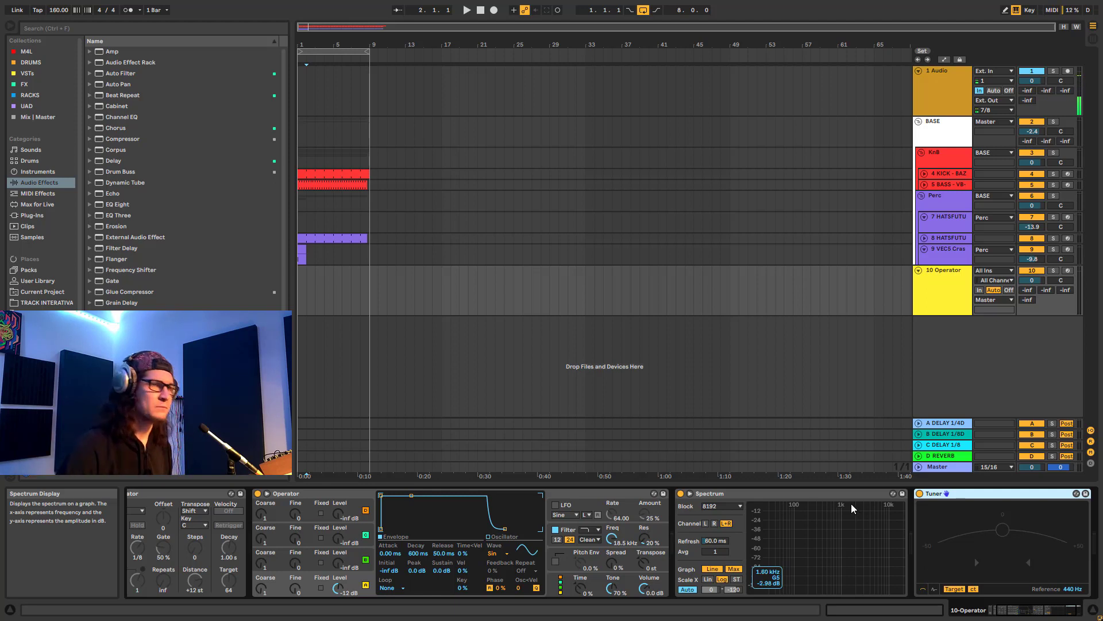
Step: Switch on Operator's LFO, show oscillator A's settings and play test notes on the armed track
click(353, 496)
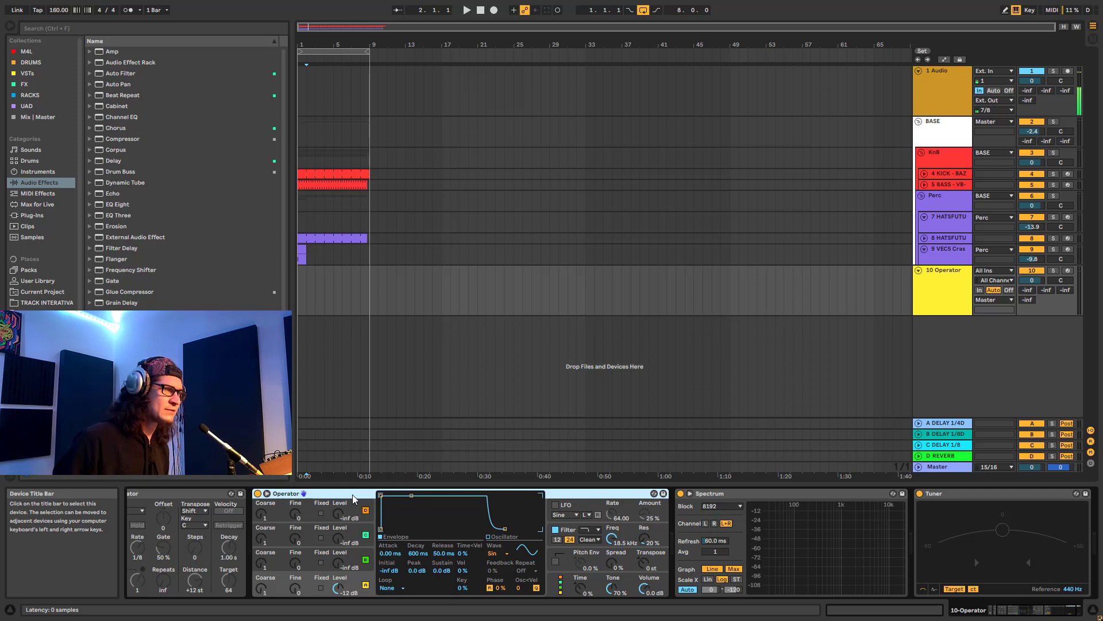
click(579, 509)
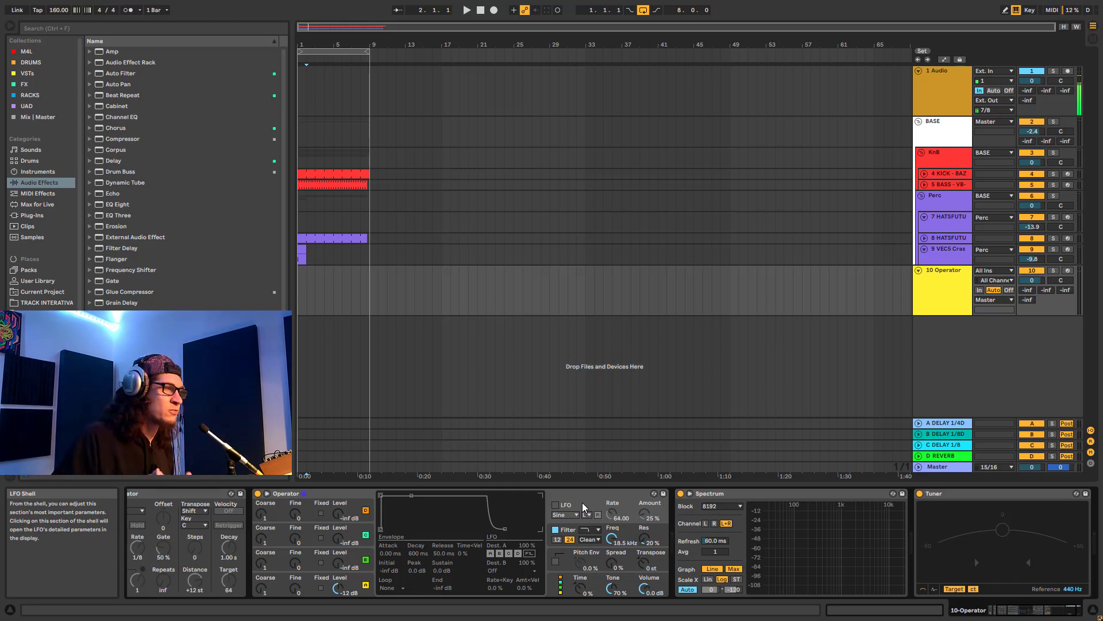
click(305, 292)
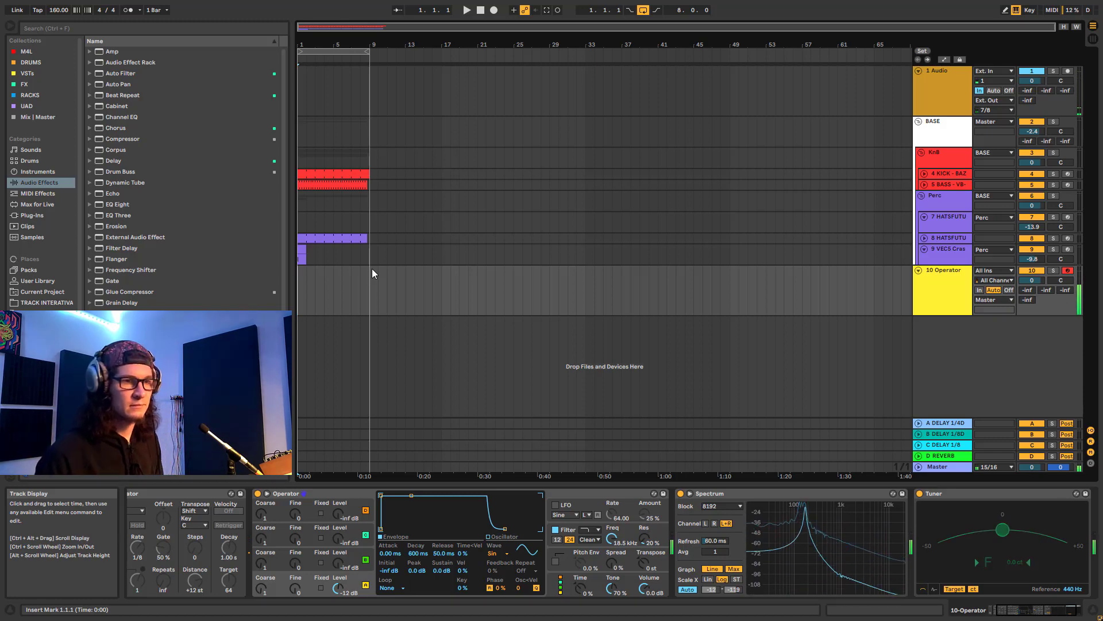
click(555, 504)
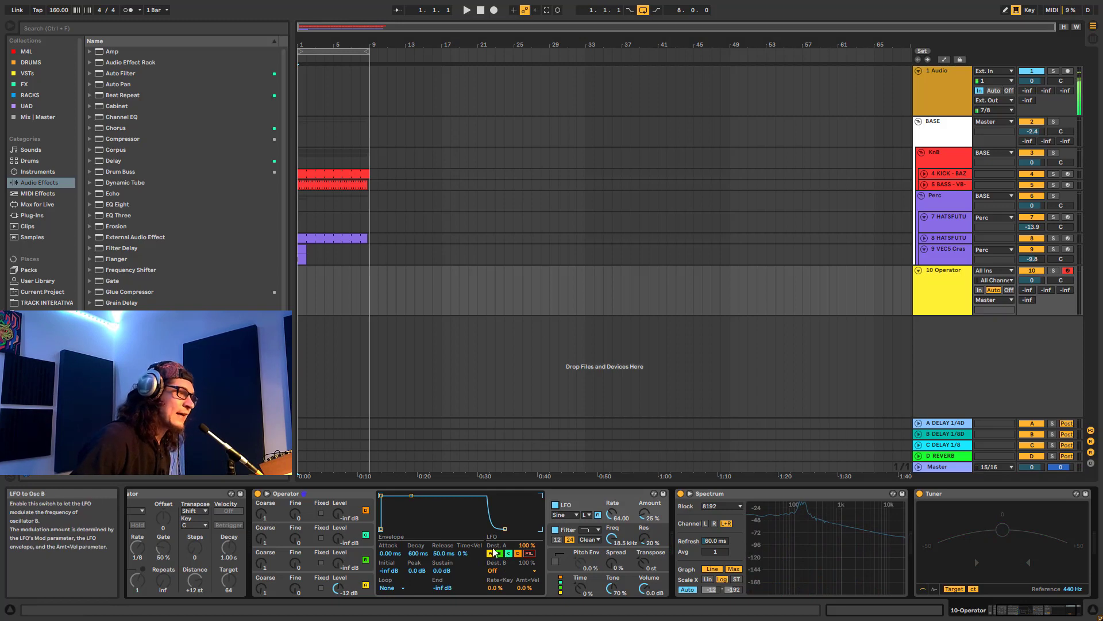
click(358, 581)
key(s)
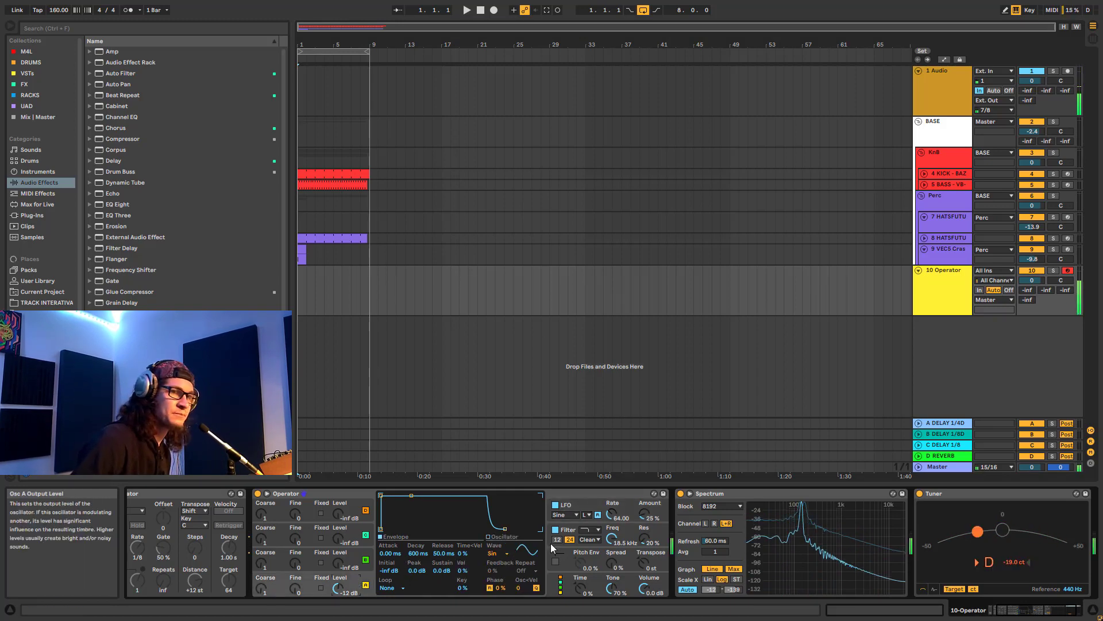
Step: Enlarge the Spectrum display and set Operator's LFO rate to 15.12 and its amount to 57%
double_click(832, 530)
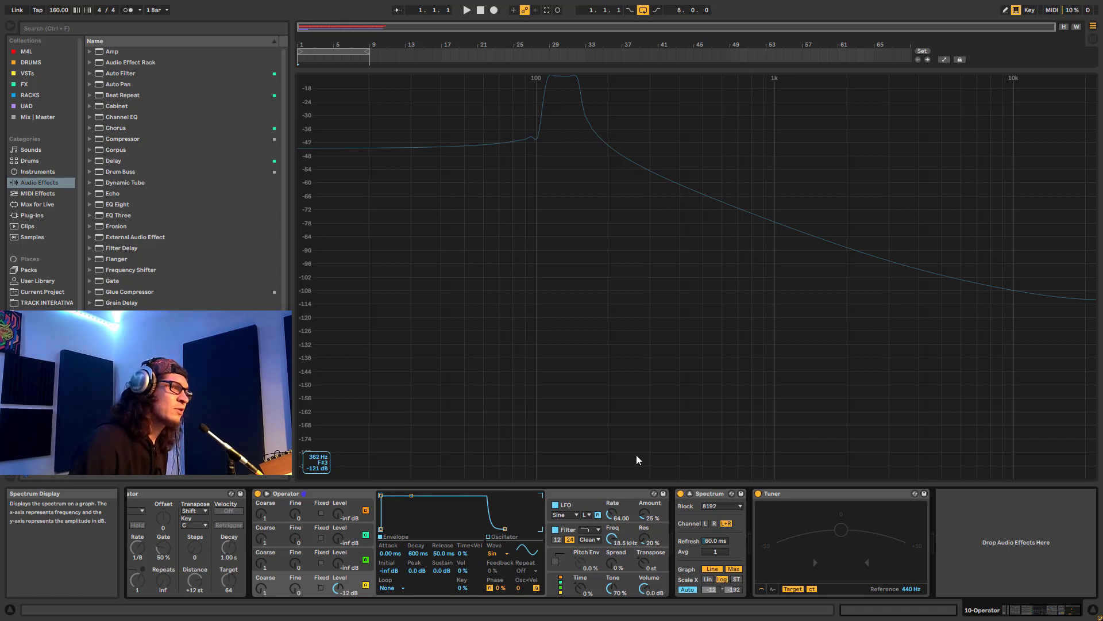
click(610, 514)
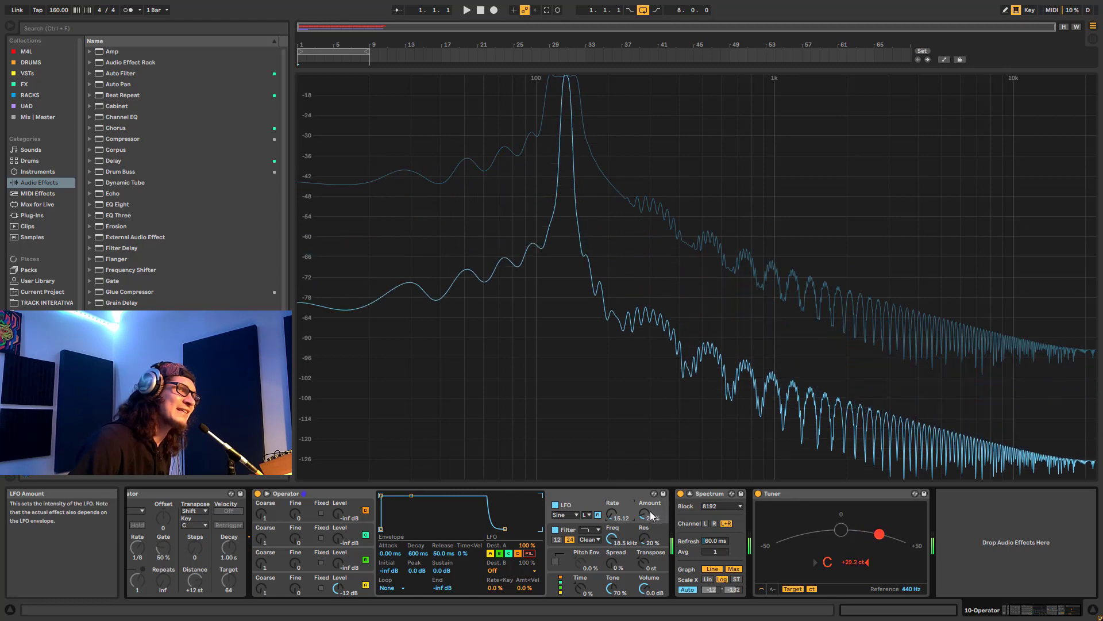
drag(646, 513, 646, 489)
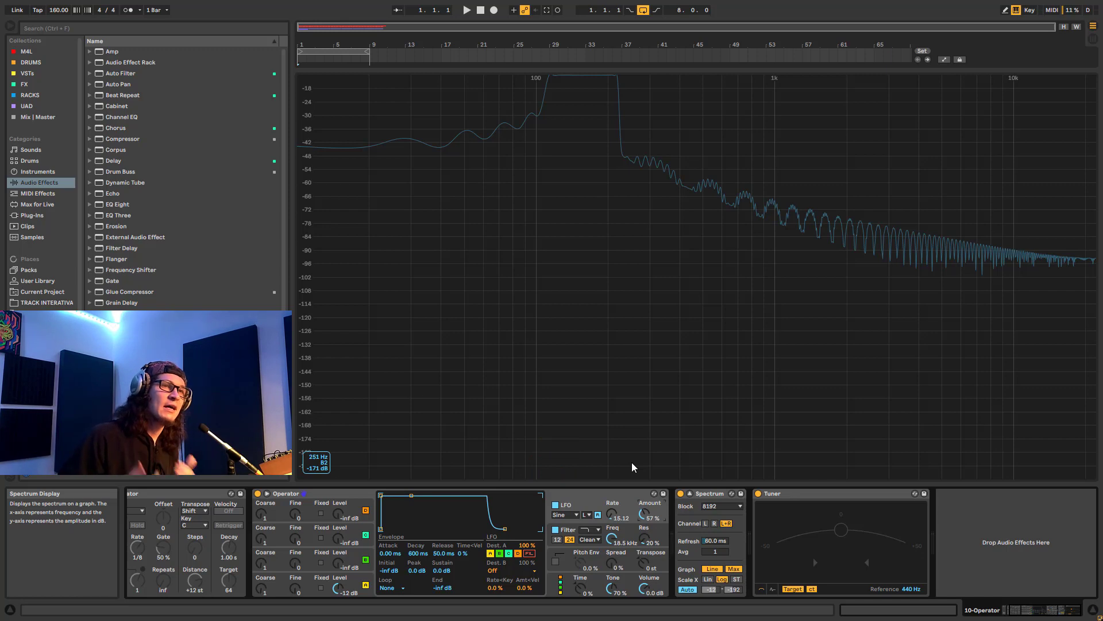
Step: Drop the LFO rate to 0.02 and sweep it up to 127.00 while listening to the pitch modulation
click(615, 514)
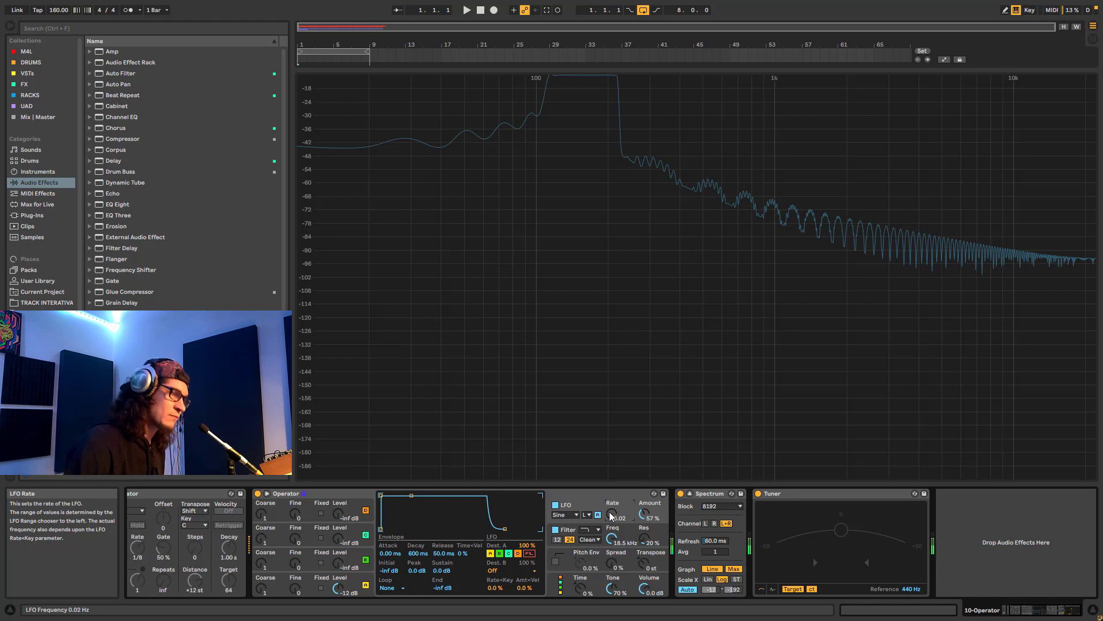
drag(609, 511, 652, 515)
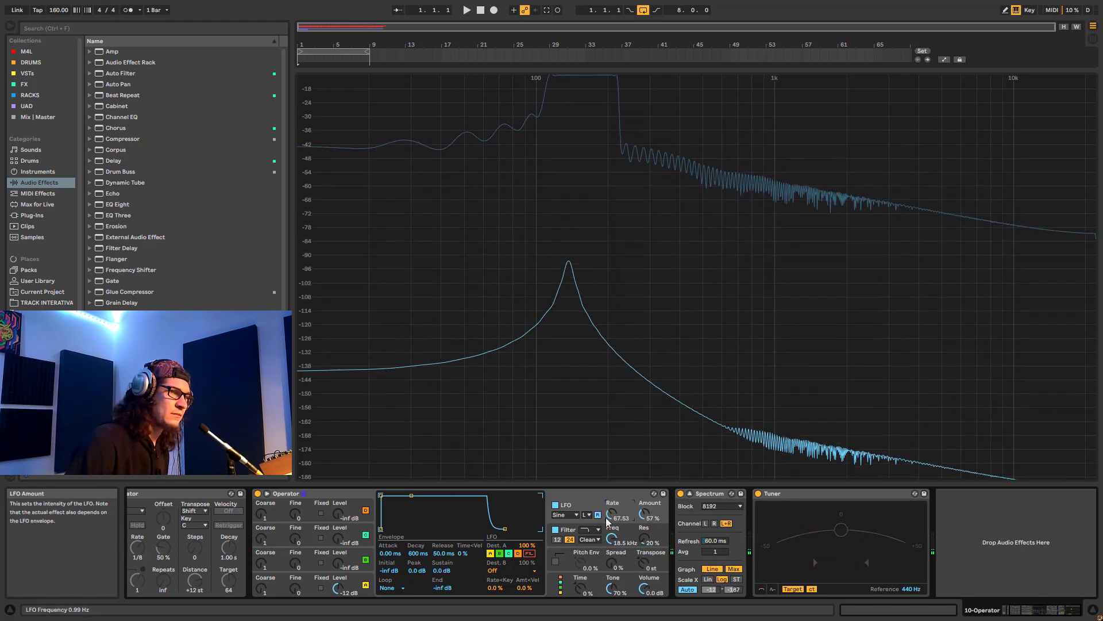
drag(616, 518, 612, 443)
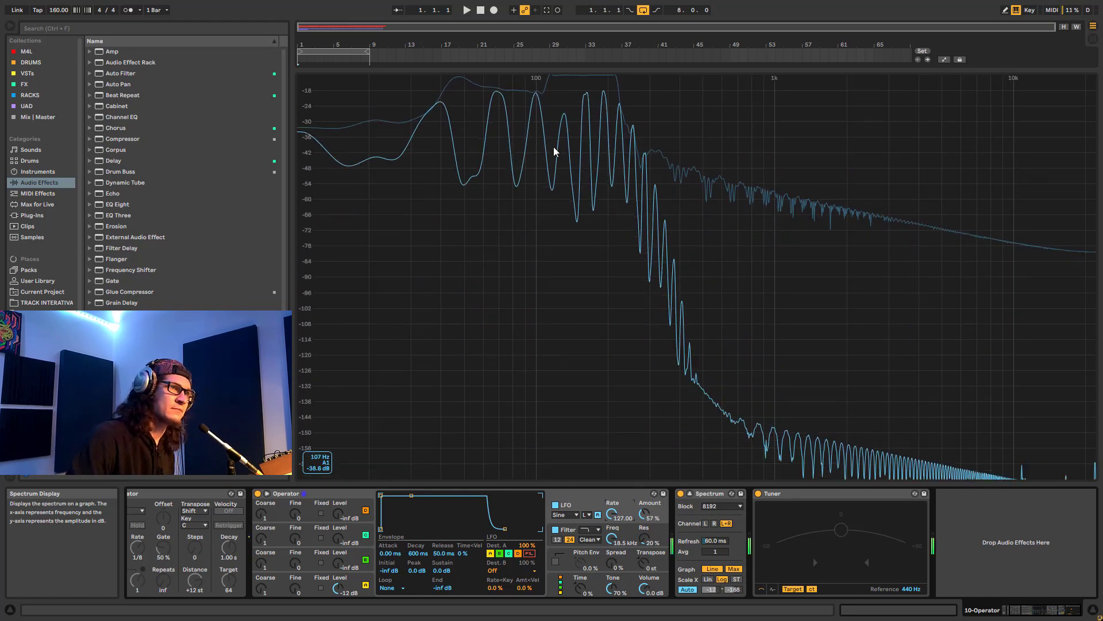
Step: Compare the sound with the LFO off and on, playing test notes in different registers
click(555, 505)
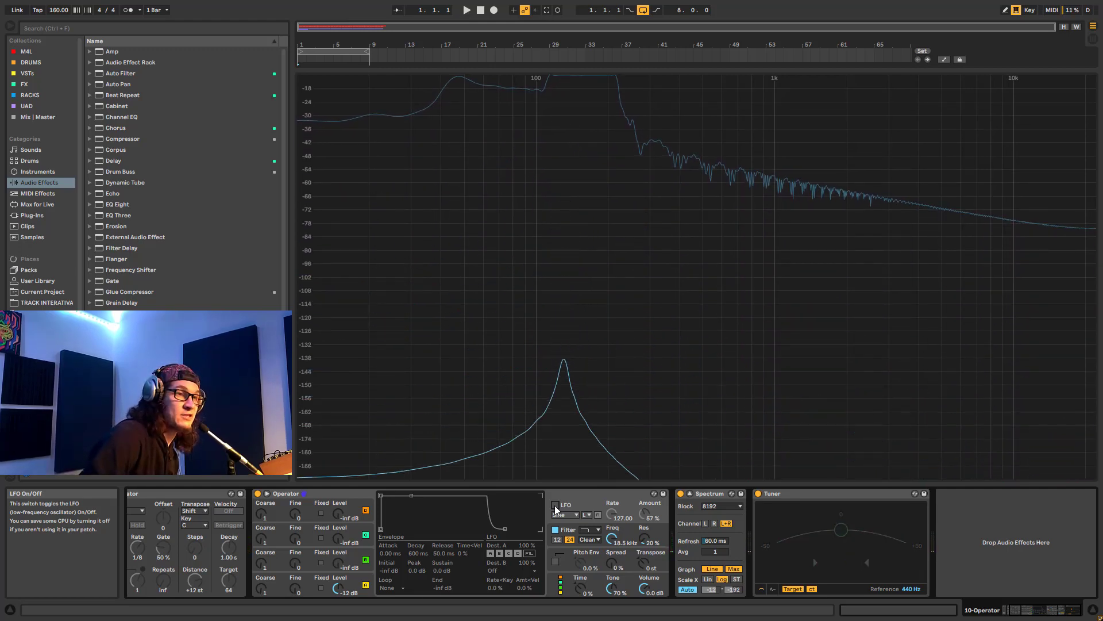
click(555, 505)
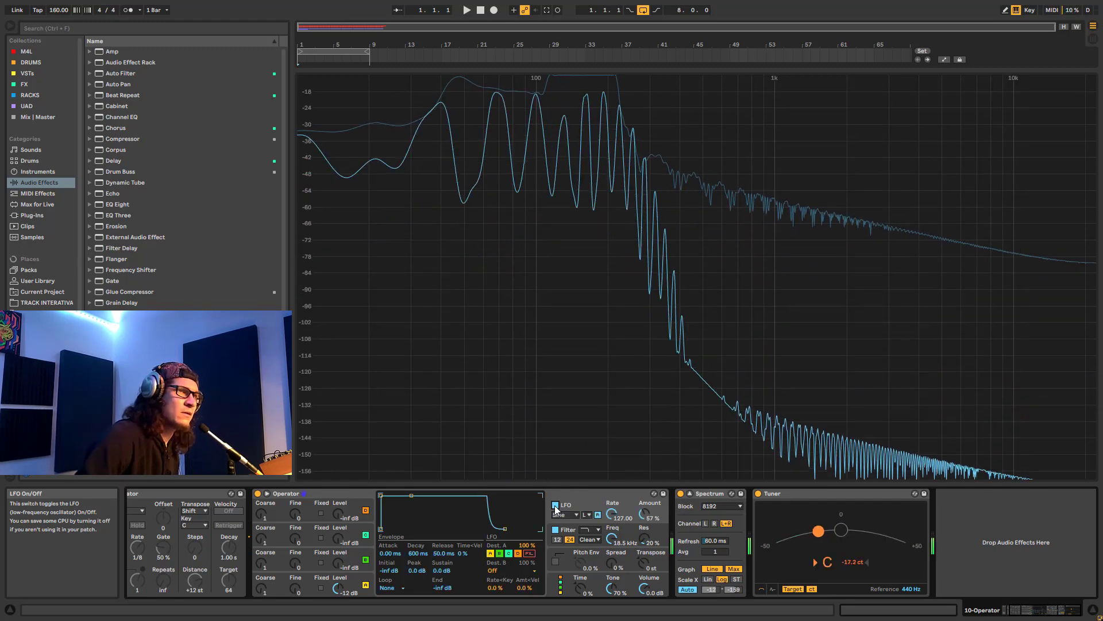
key(x)
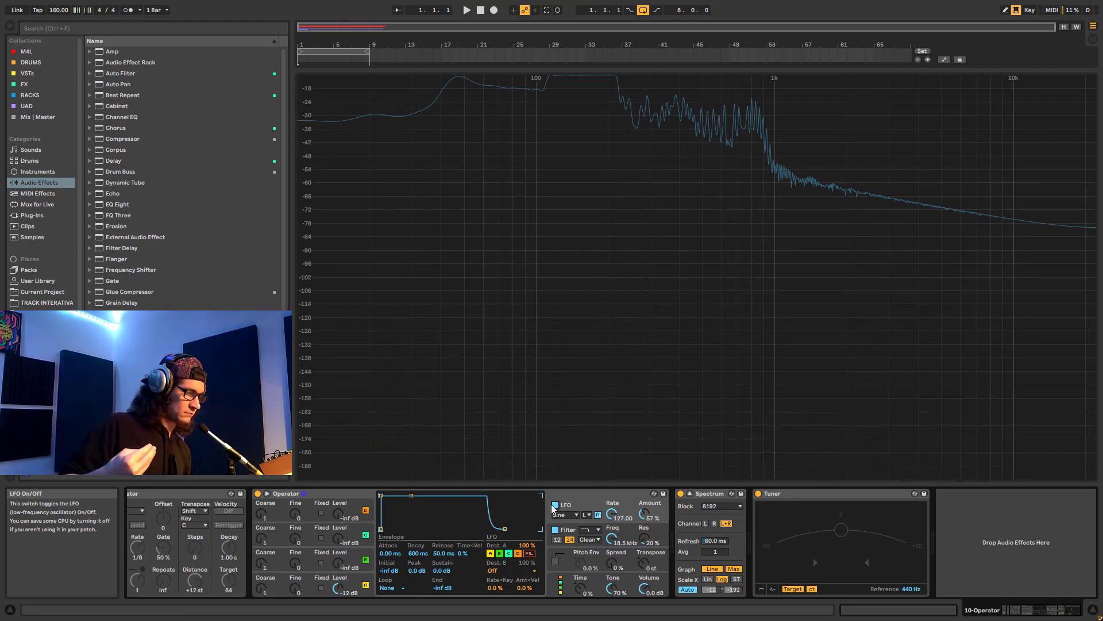
key(a)
key(h)
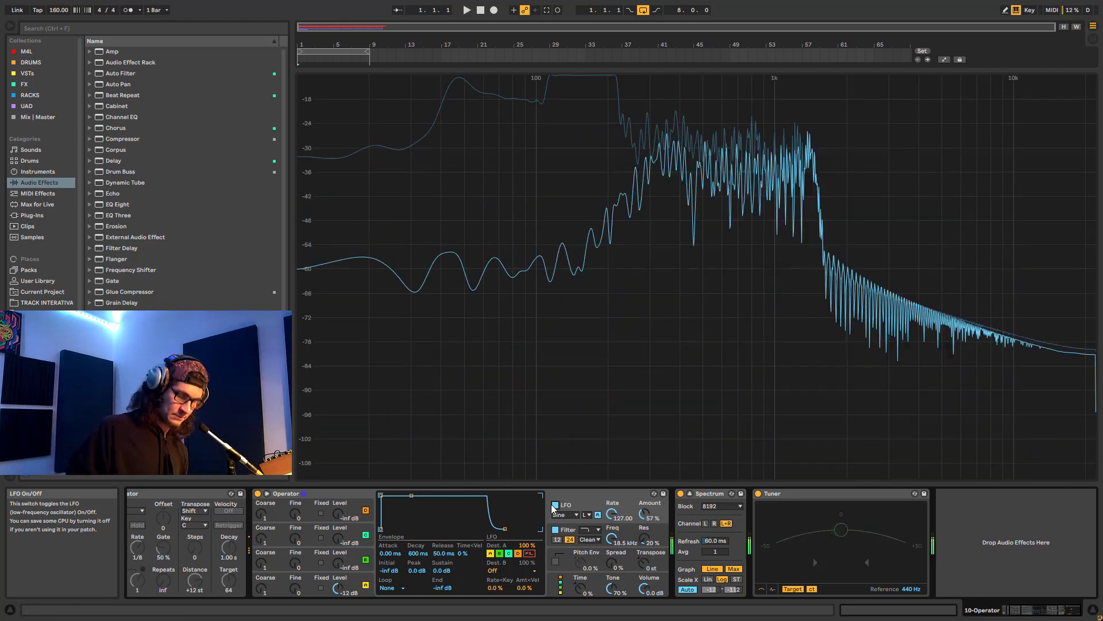
key(k)
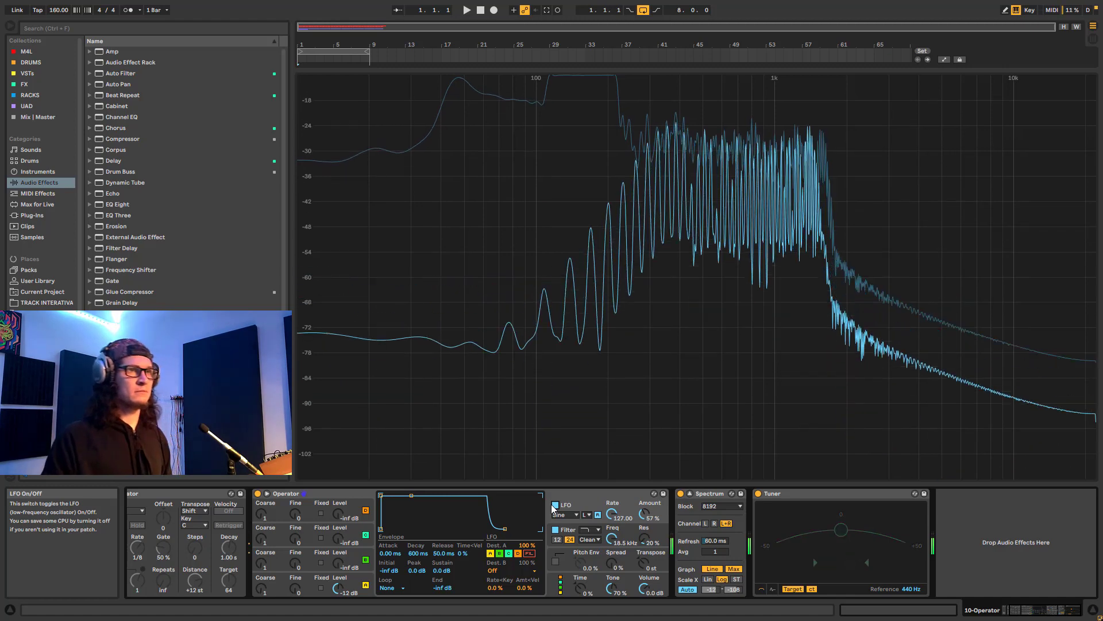
key(s)
Step: Lower the LFO rate to 0.00, return it to 127.00 and play test notes to compare
drag(616, 517, 616, 551)
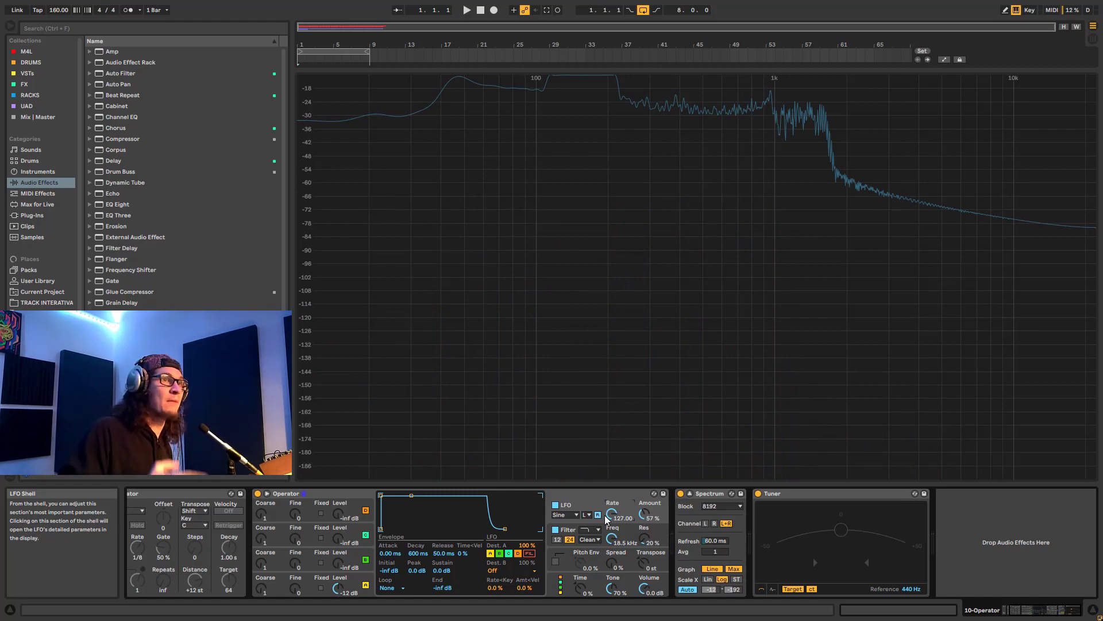
drag(611, 516, 611, 535)
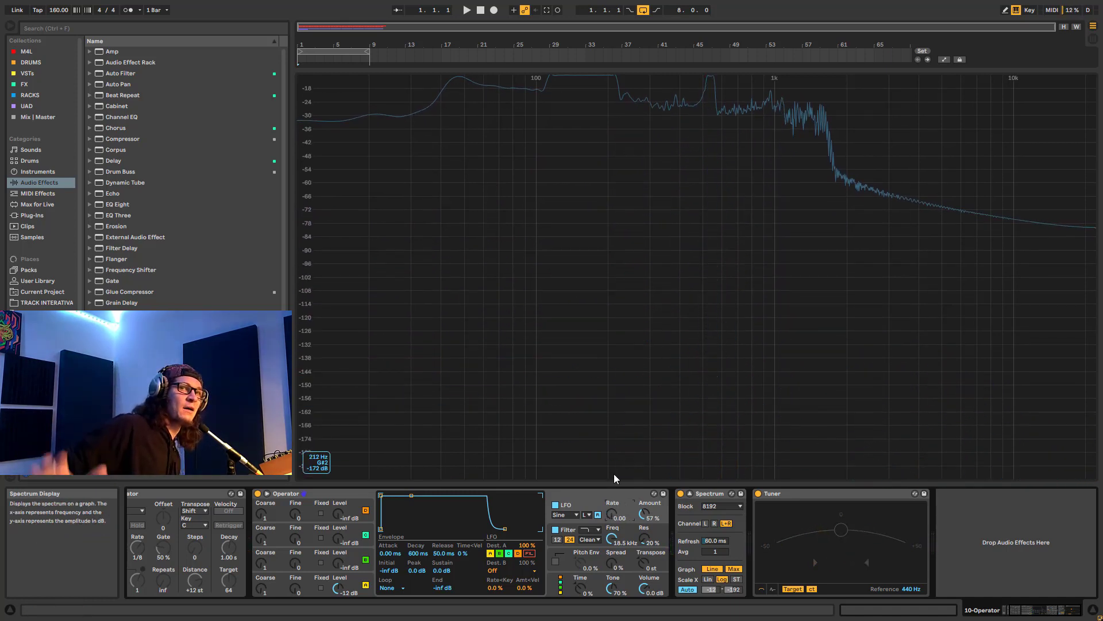
drag(612, 513, 612, 479)
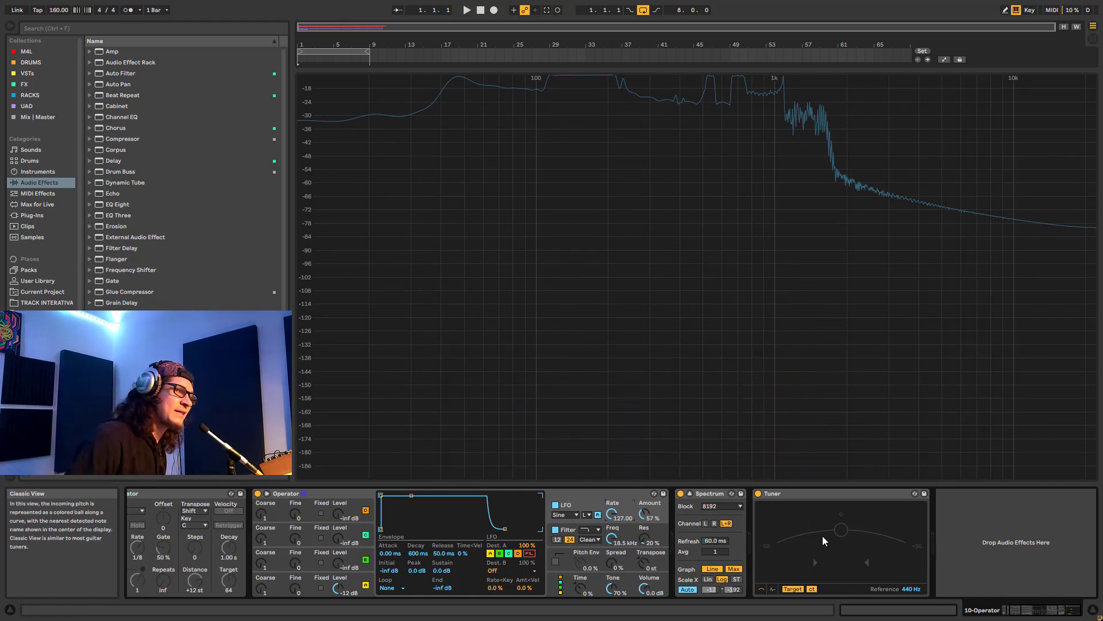
key(a)
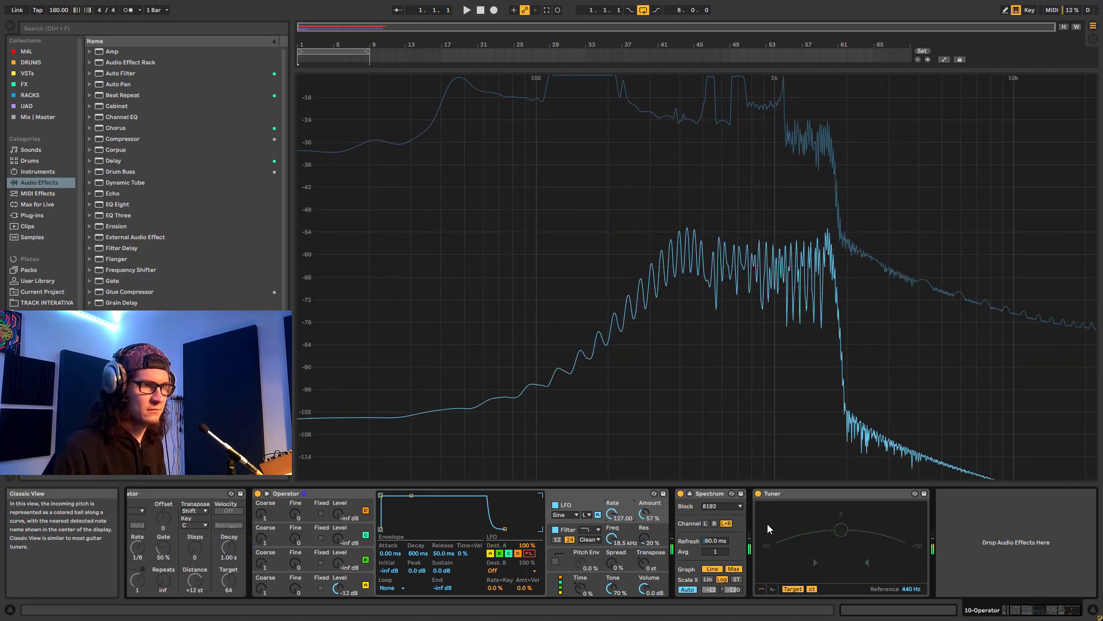
key(a)
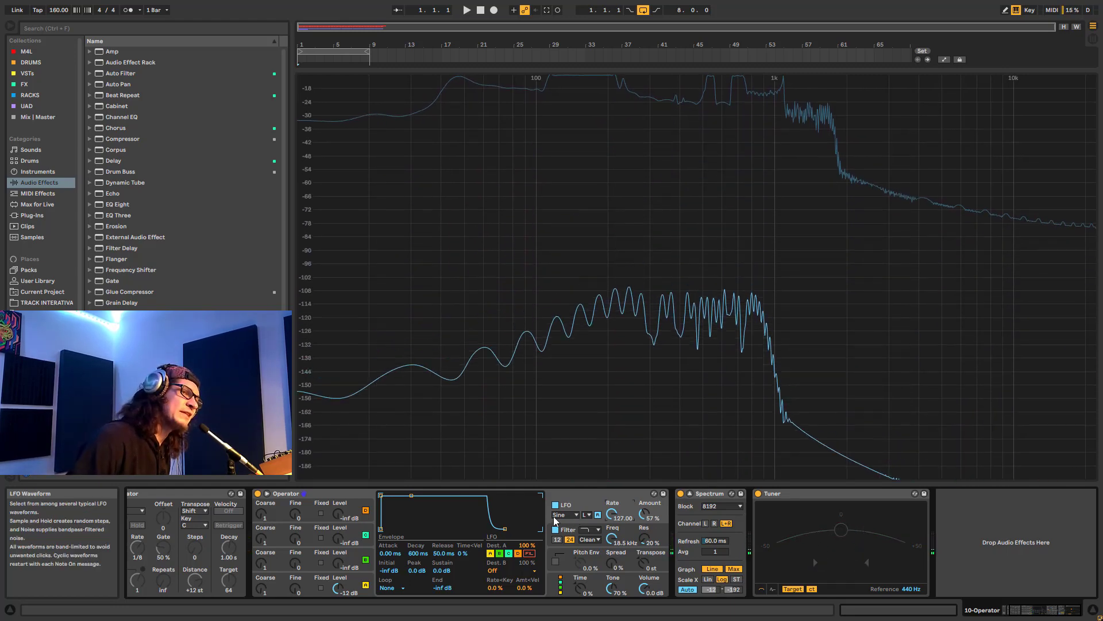
key(a)
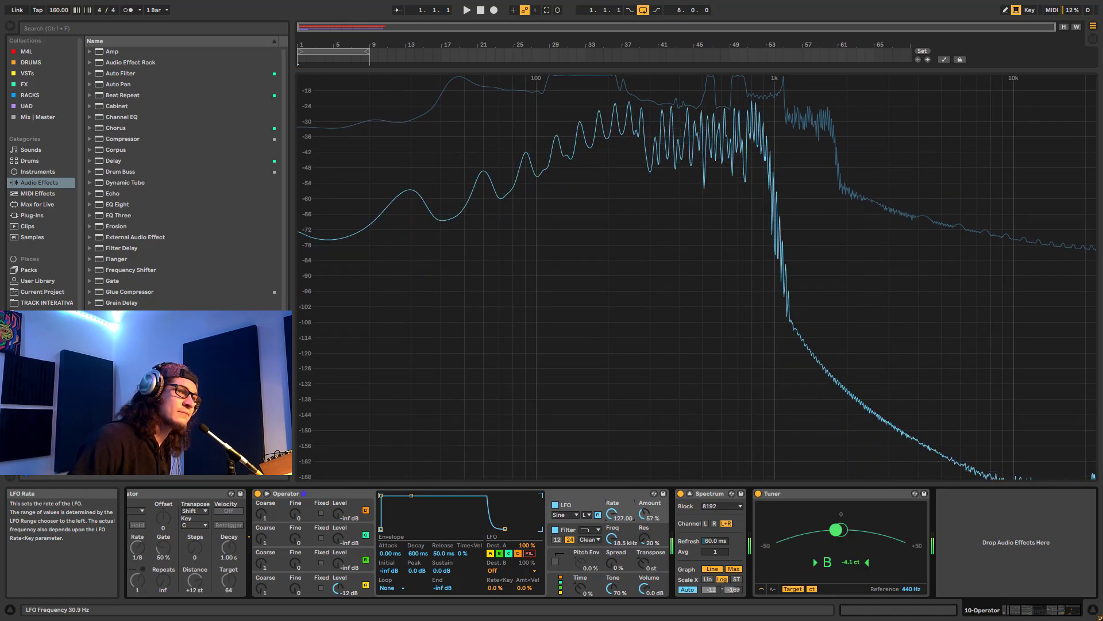
Step: Switch the LFO range to High with a rate of 46.37 and an amount of 44%
click(586, 514)
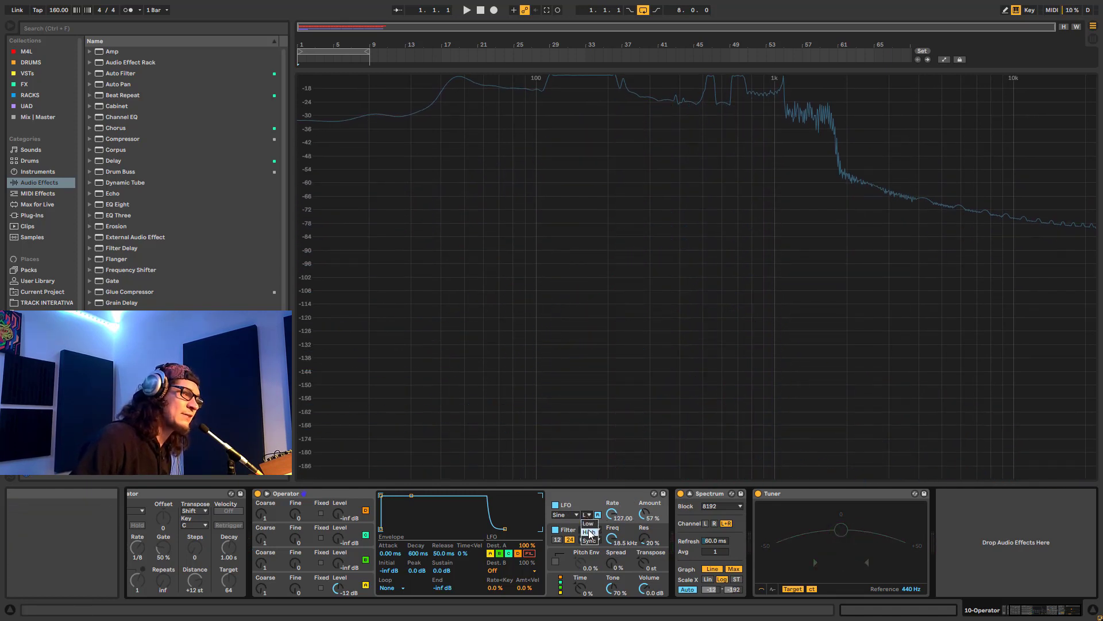
key(a)
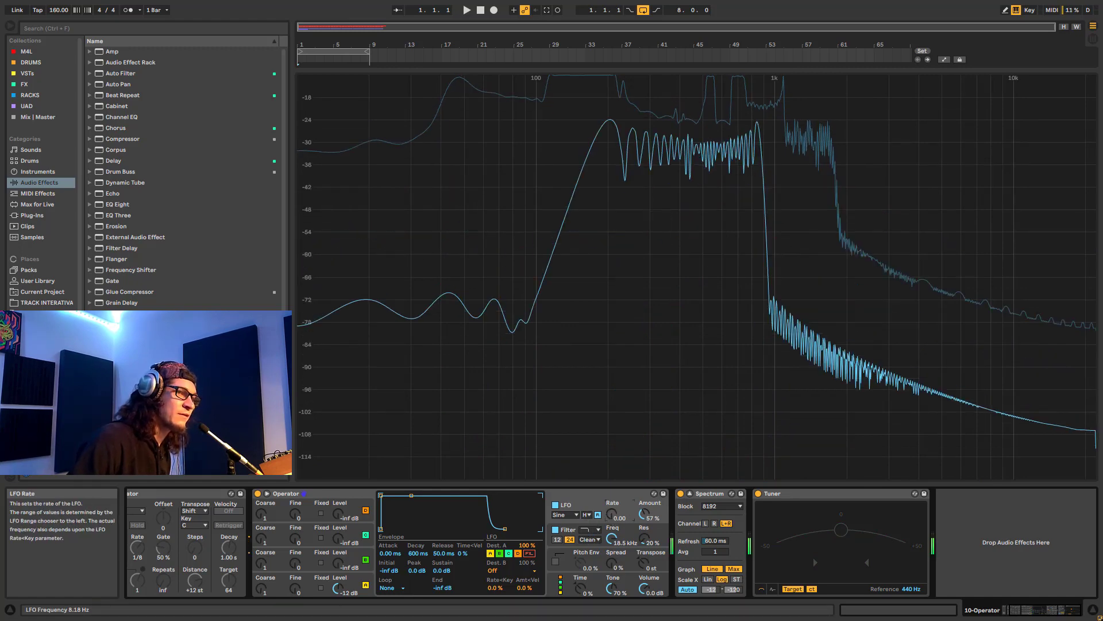
drag(612, 514, 612, 465)
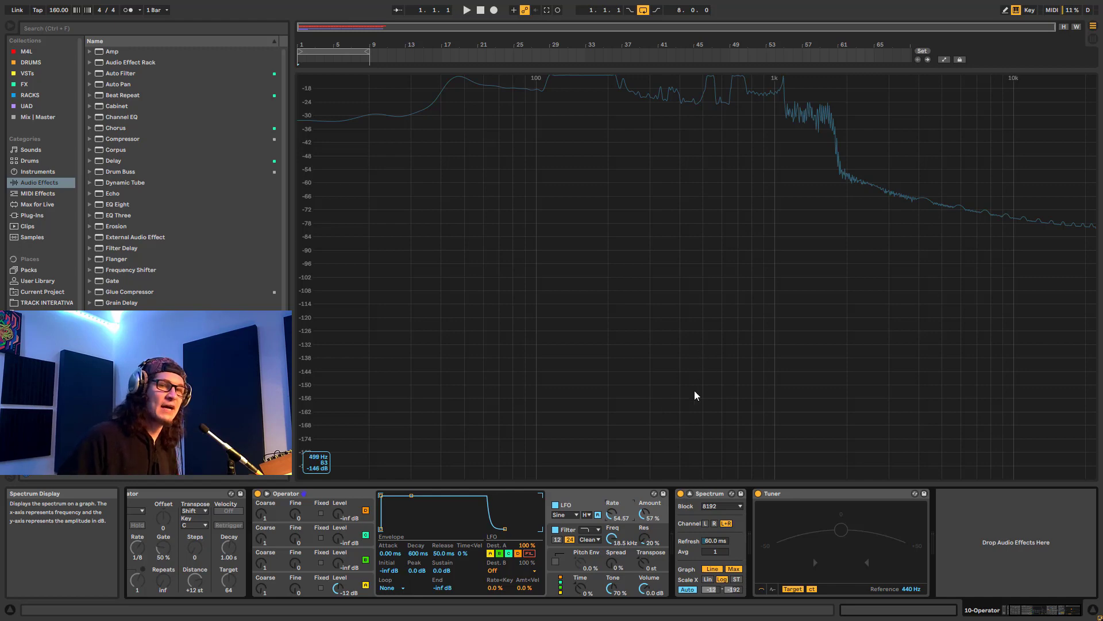
mouse_move(611, 516)
mouse_down()
mouse_move(611, 534)
mouse_move(611, 525)
mouse_up()
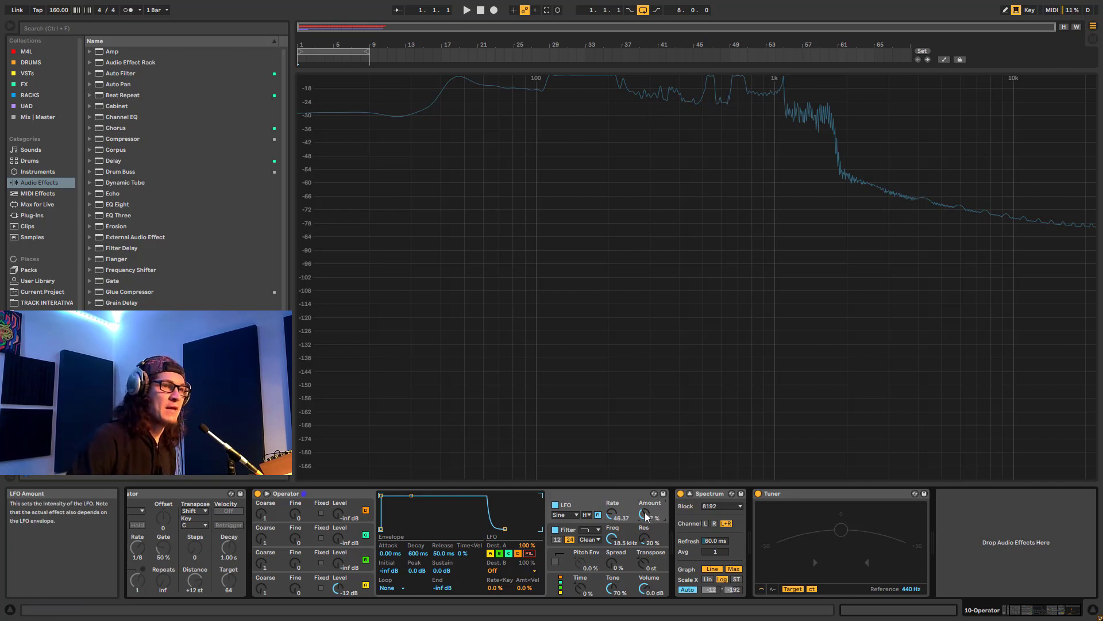
drag(645, 513, 644, 528)
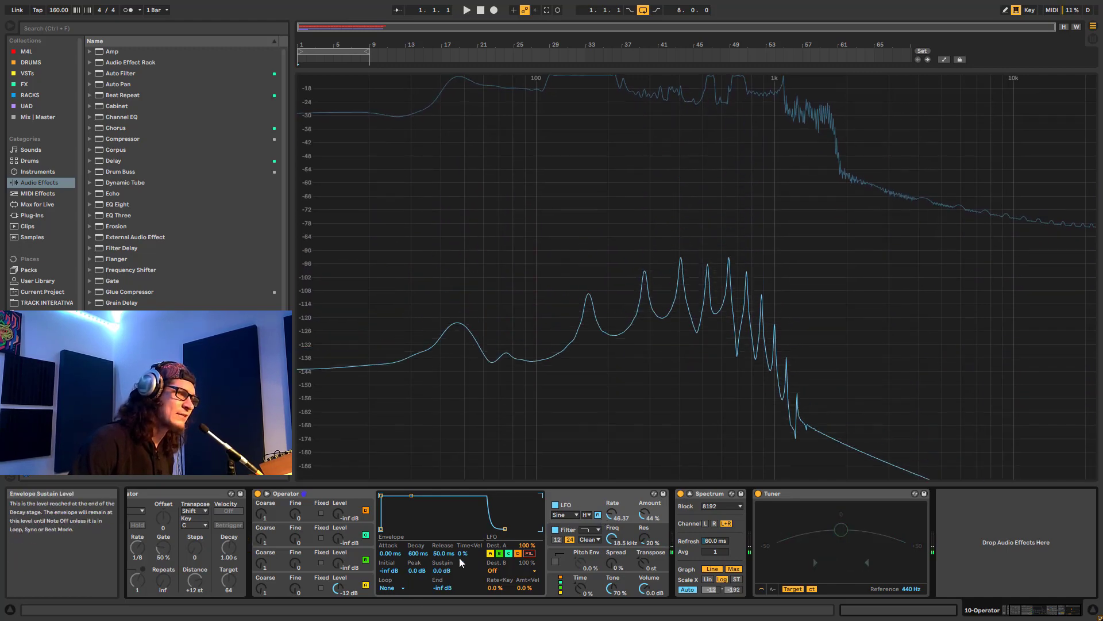
Step: Change the LFO waveform to Square with a rate of 25.20 and an amount of 60%, and play a test note
click(565, 515)
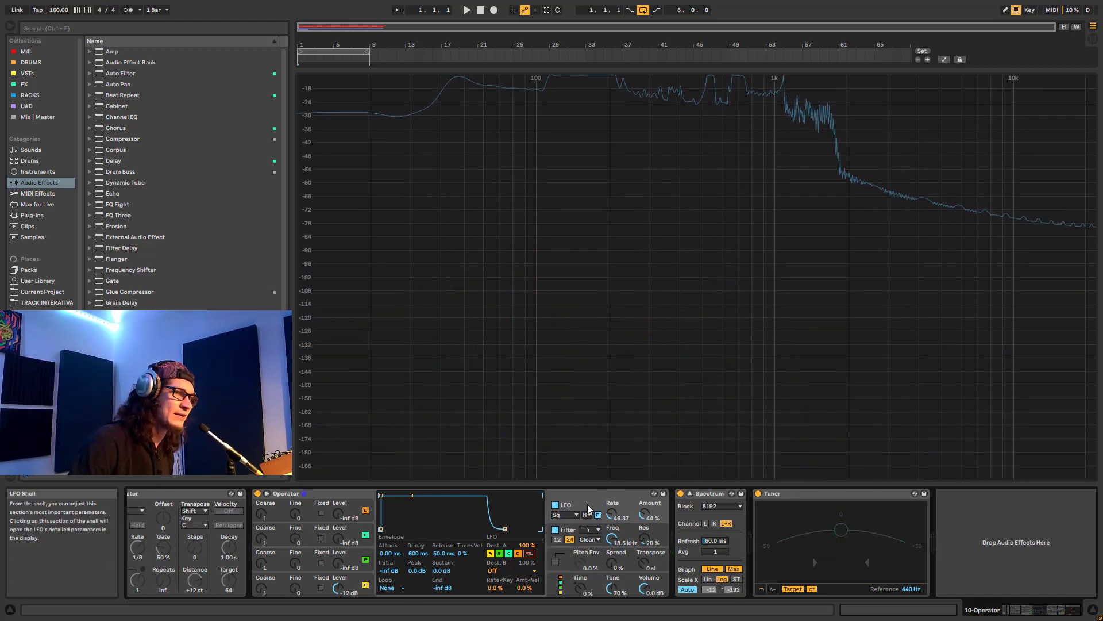
drag(645, 513, 602, 515)
key(x)
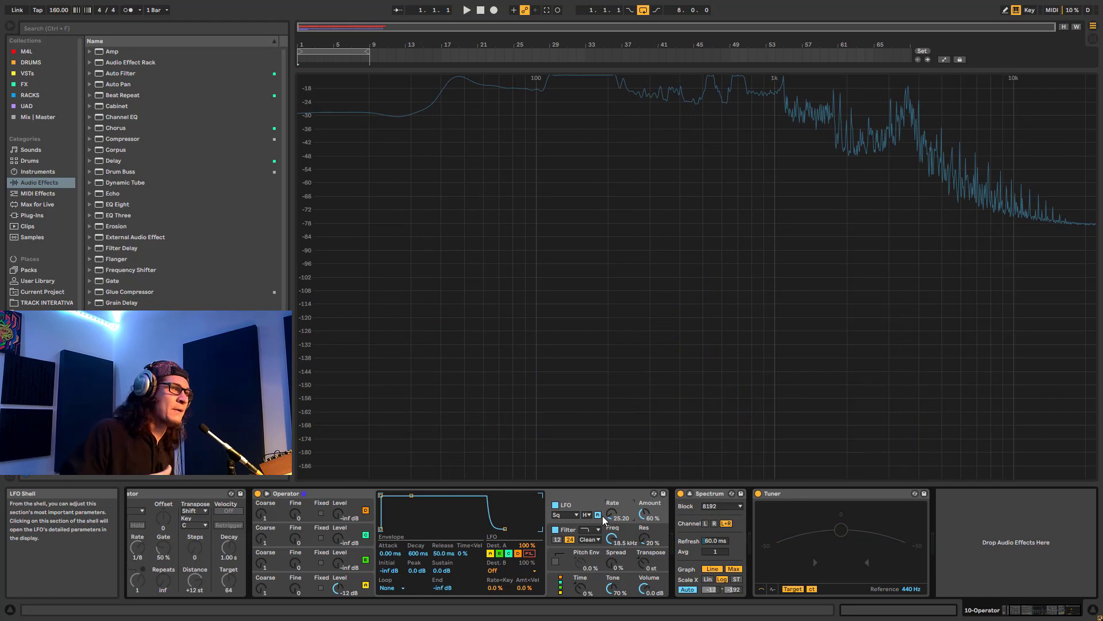
Step: Audition the LFO with the Sine, Triangle and SwUp waveforms, playing a test note on each
click(573, 514)
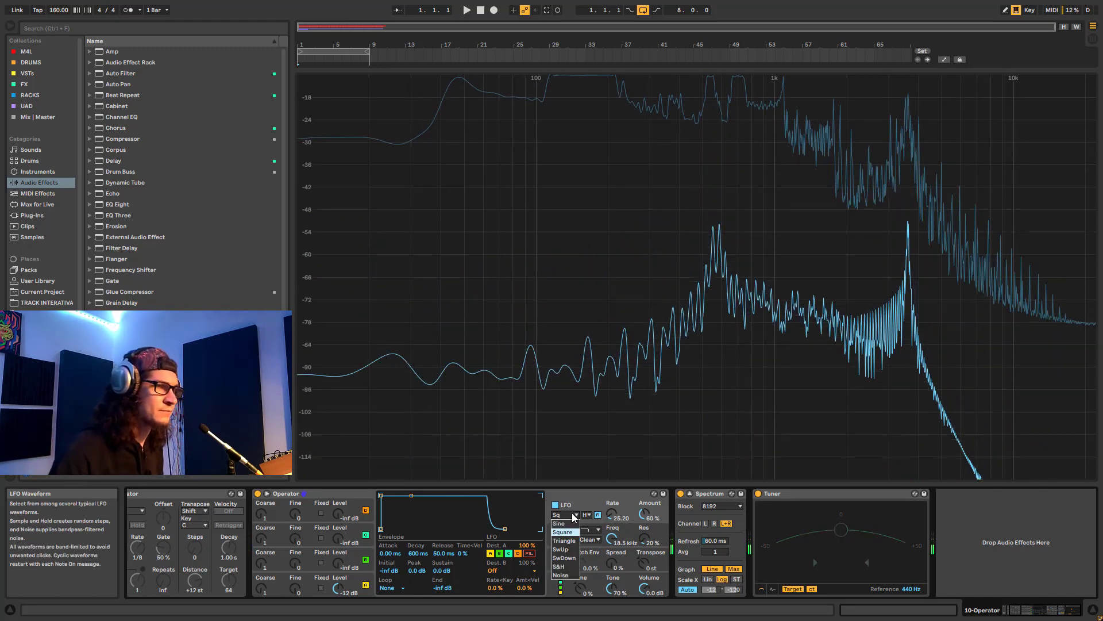
click(558, 523)
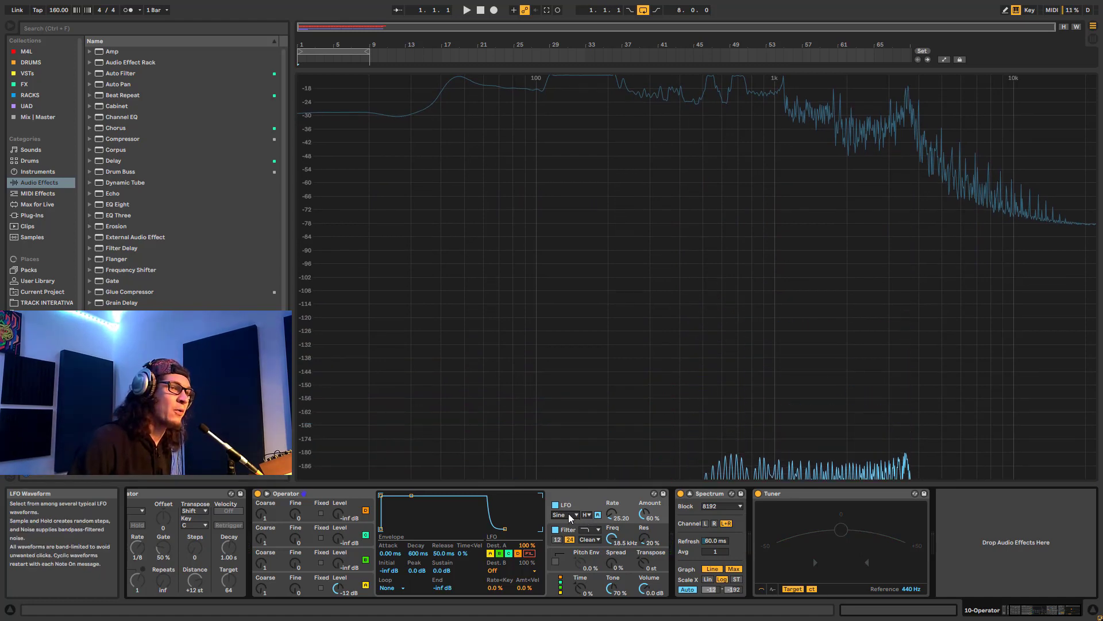
click(570, 515)
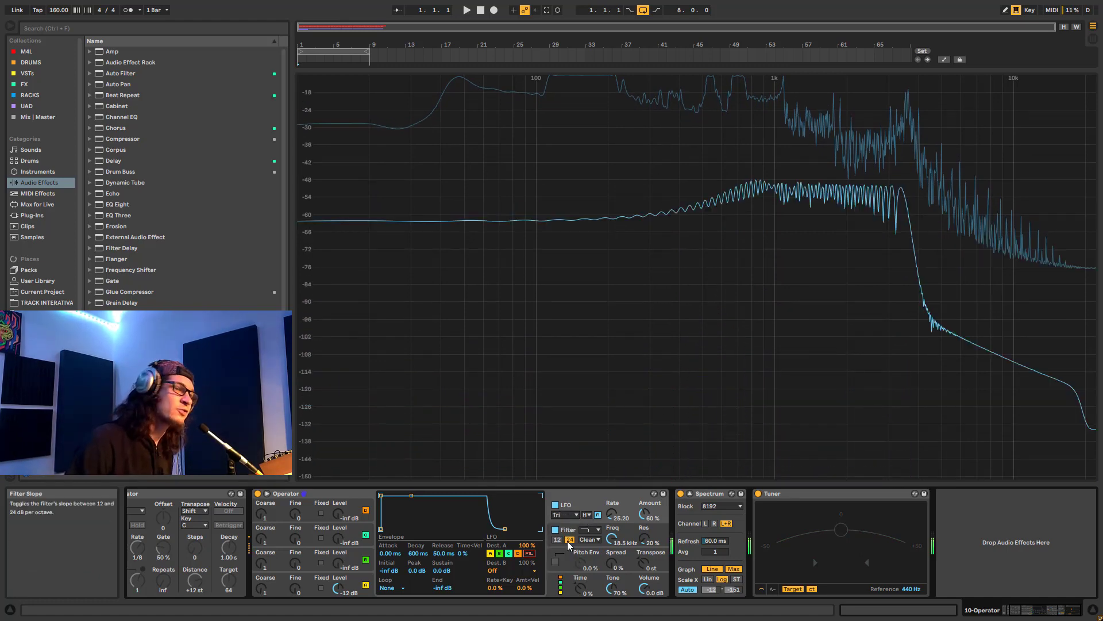
click(571, 515)
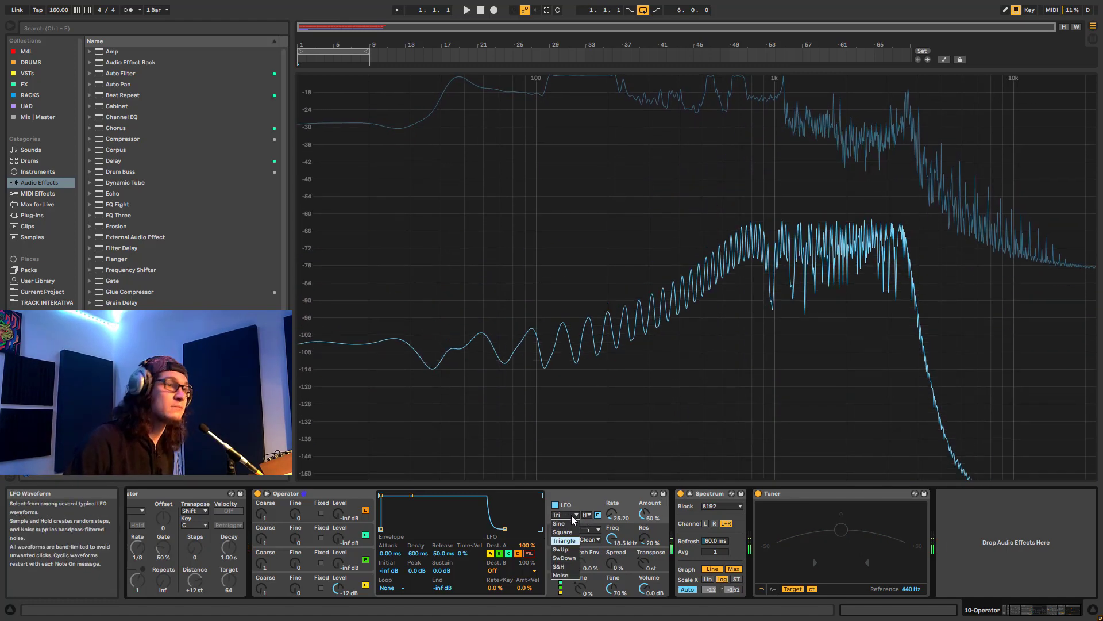
click(564, 549)
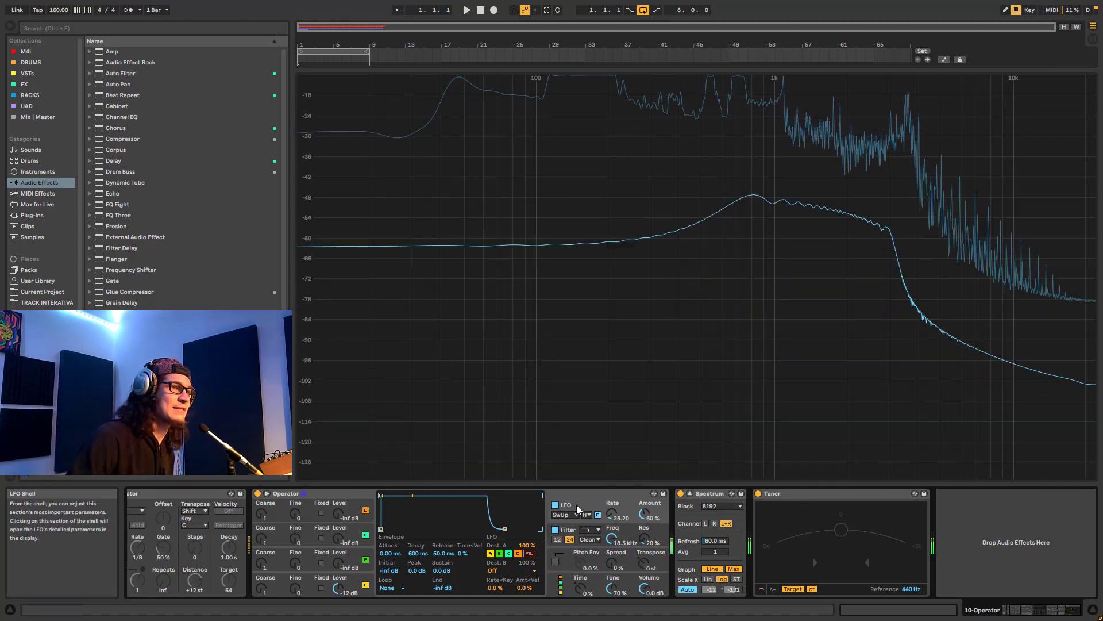
Step: Audition the LFO with the SwDown, S&H and Noise waveforms, playing a test note on each
click(561, 514)
click(573, 556)
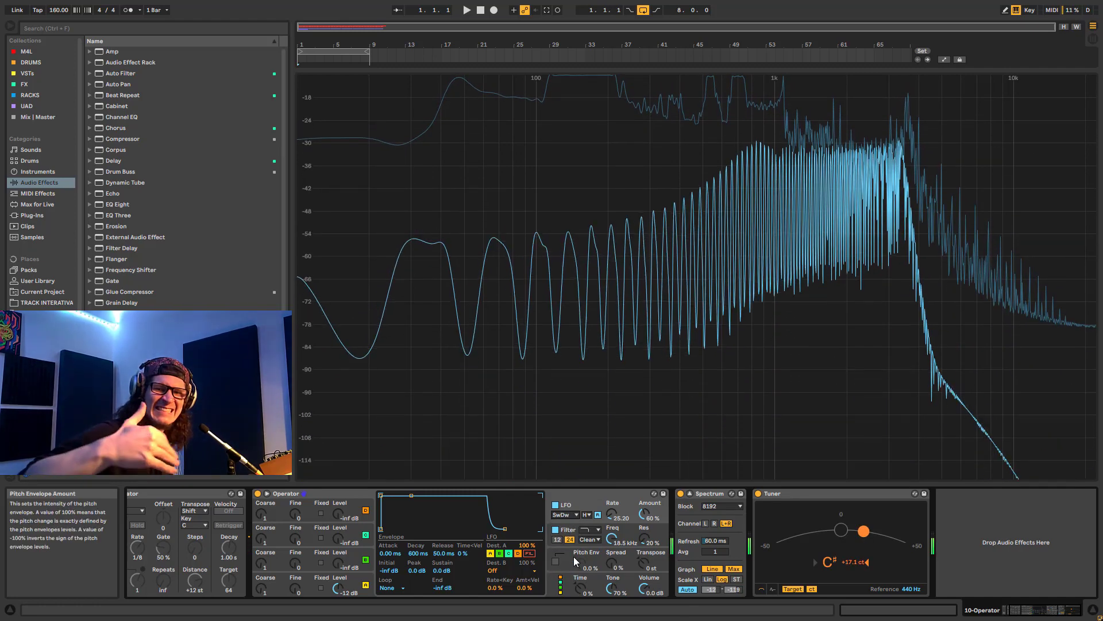
click(564, 515)
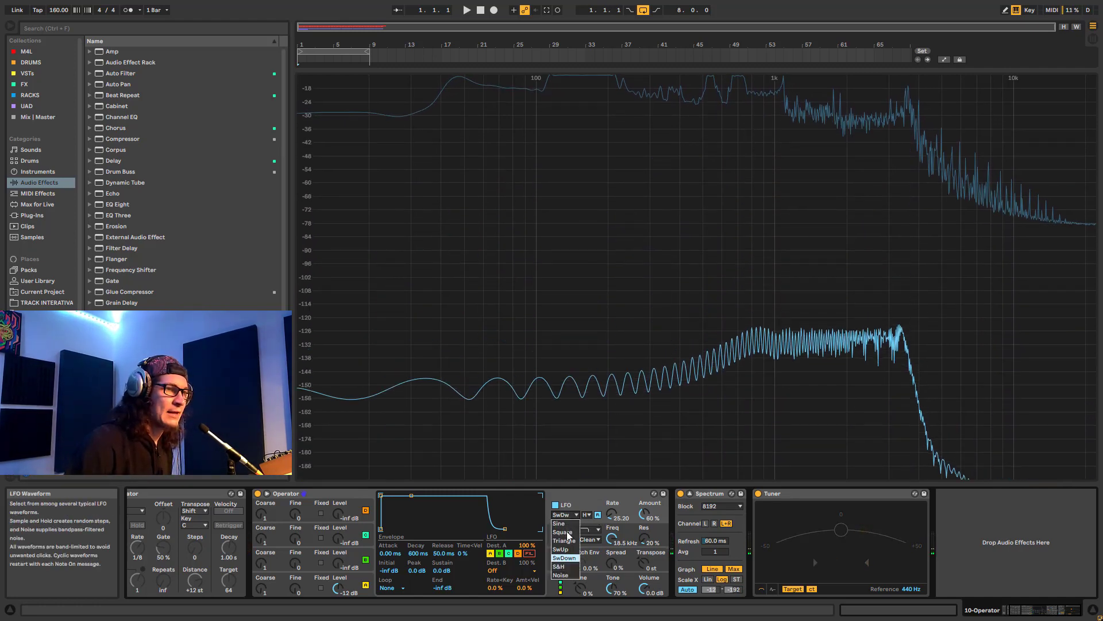
click(563, 565)
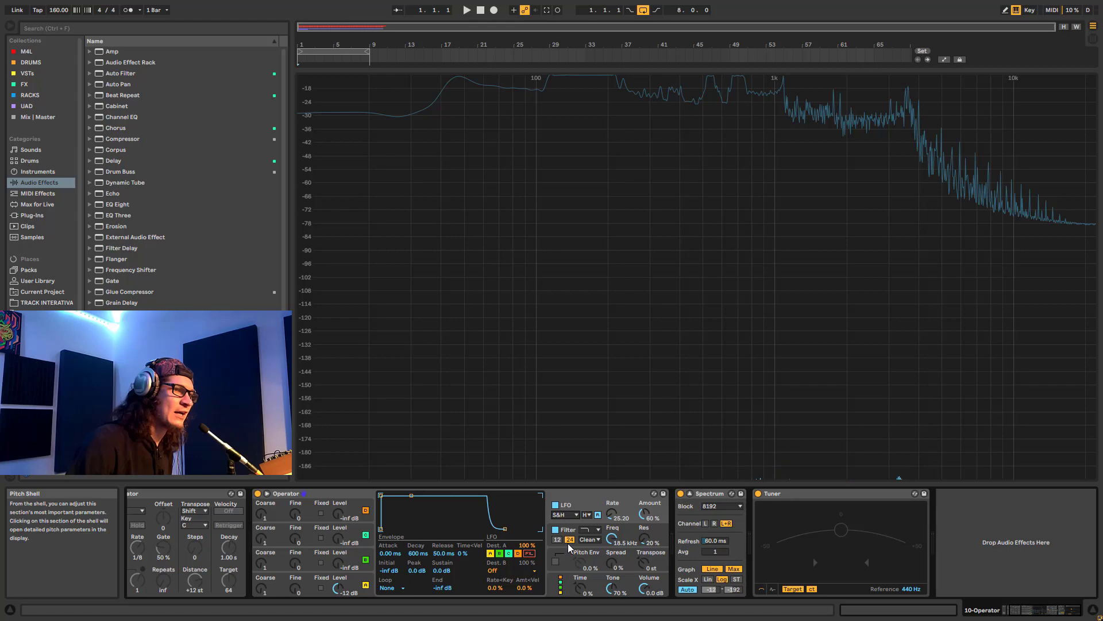
click(561, 513)
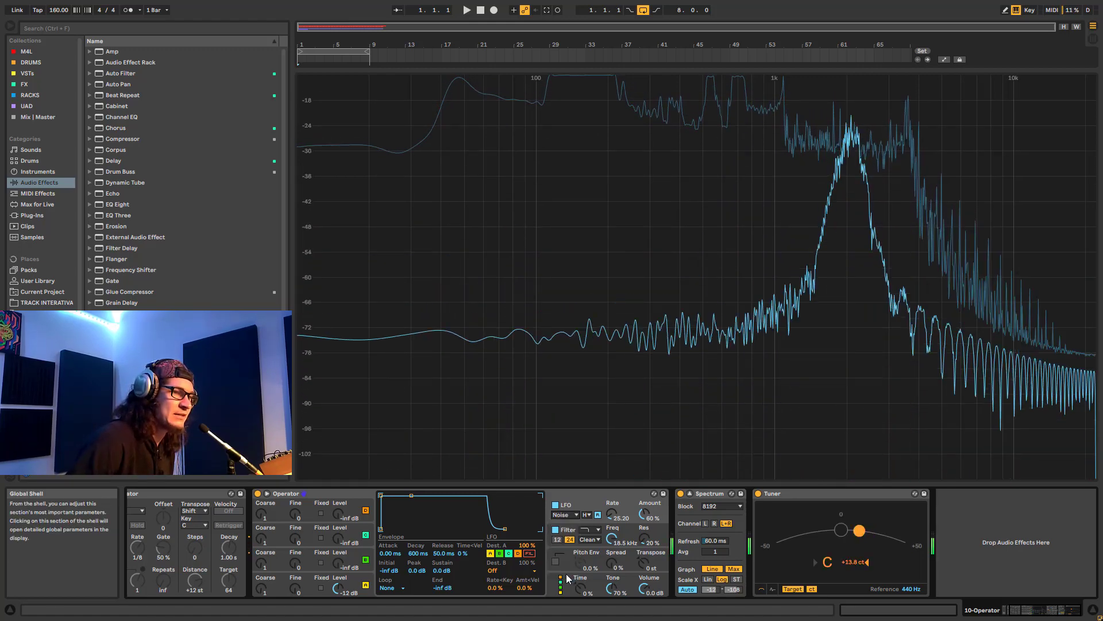
Step: Set the LFO waveform to SwUp with a rate of 37.29 and an amount of 56%
click(573, 515)
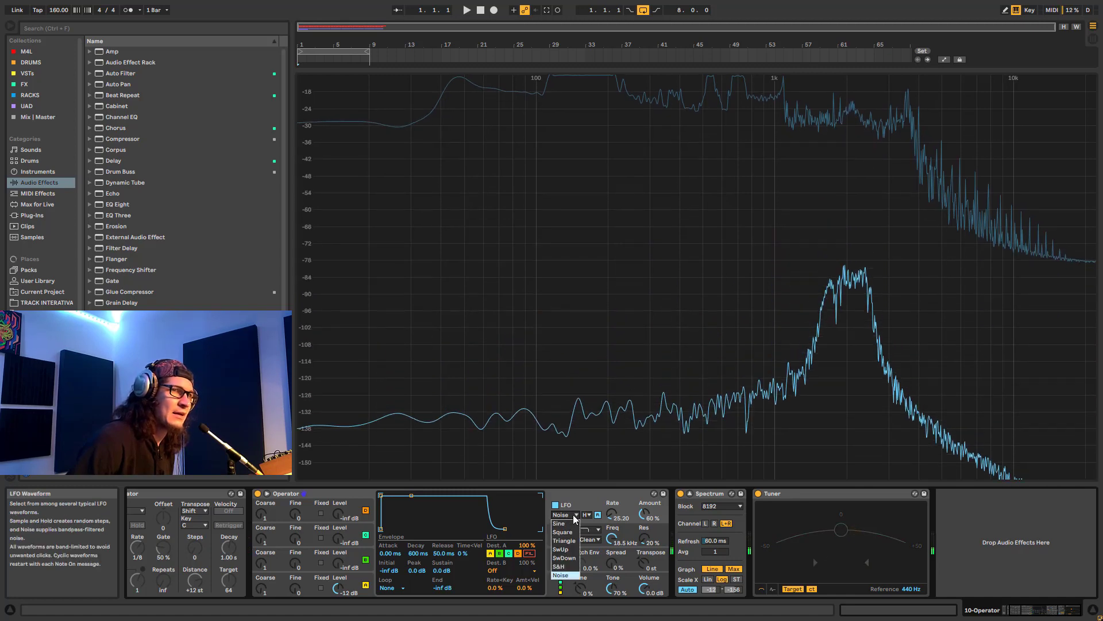
click(560, 549)
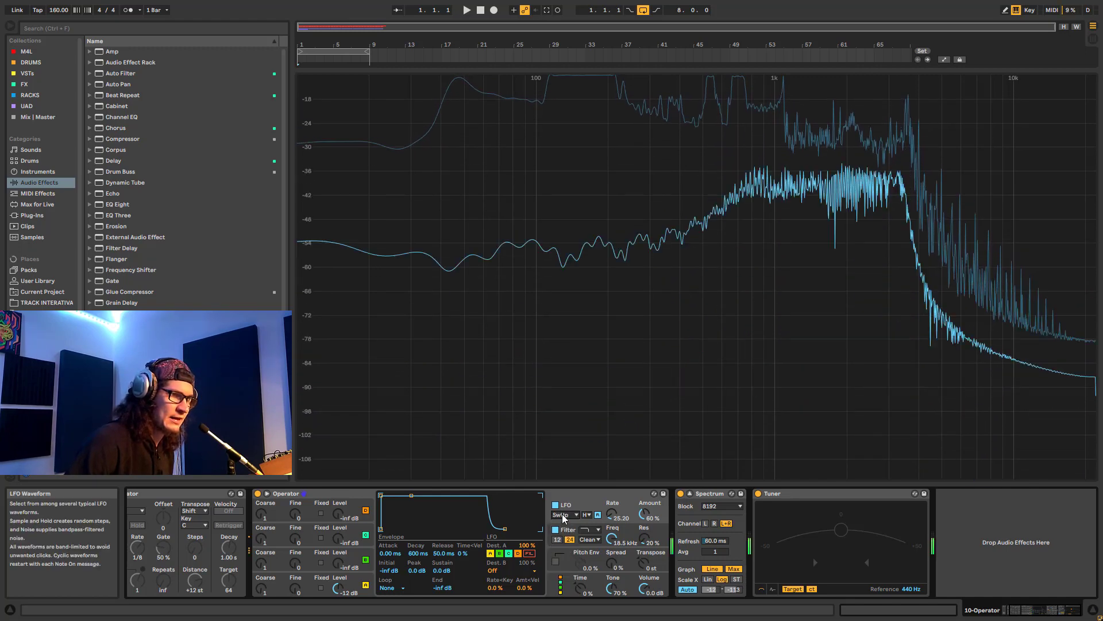
drag(612, 513, 644, 518)
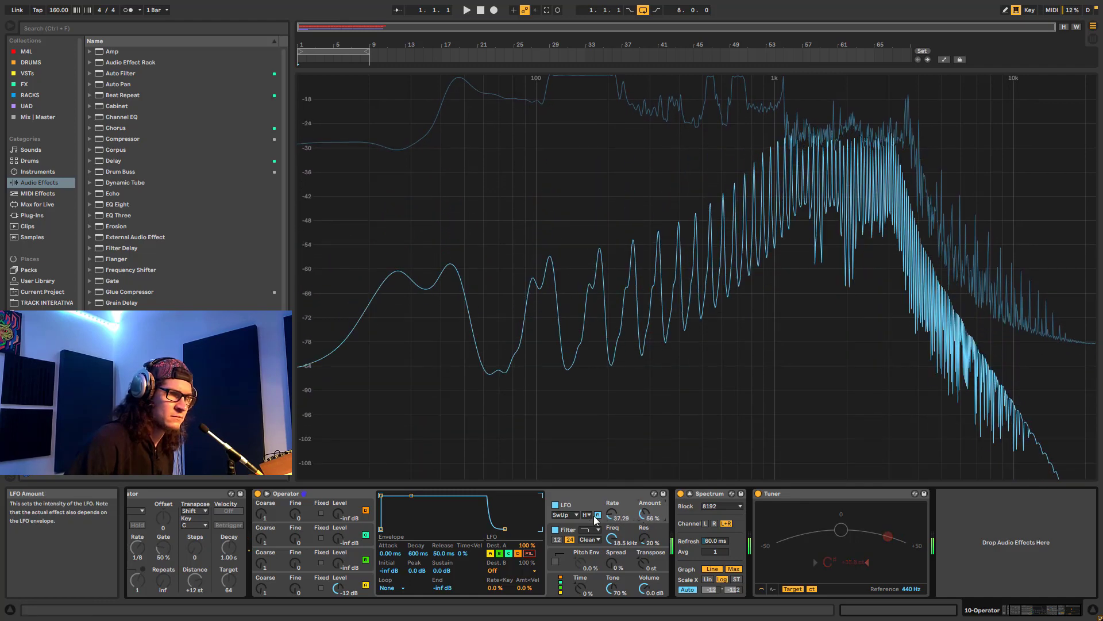
Step: Set oscillator A's waveform to Saw D and play test notes, lowering the computer keyboard's octave to C4
click(370, 580)
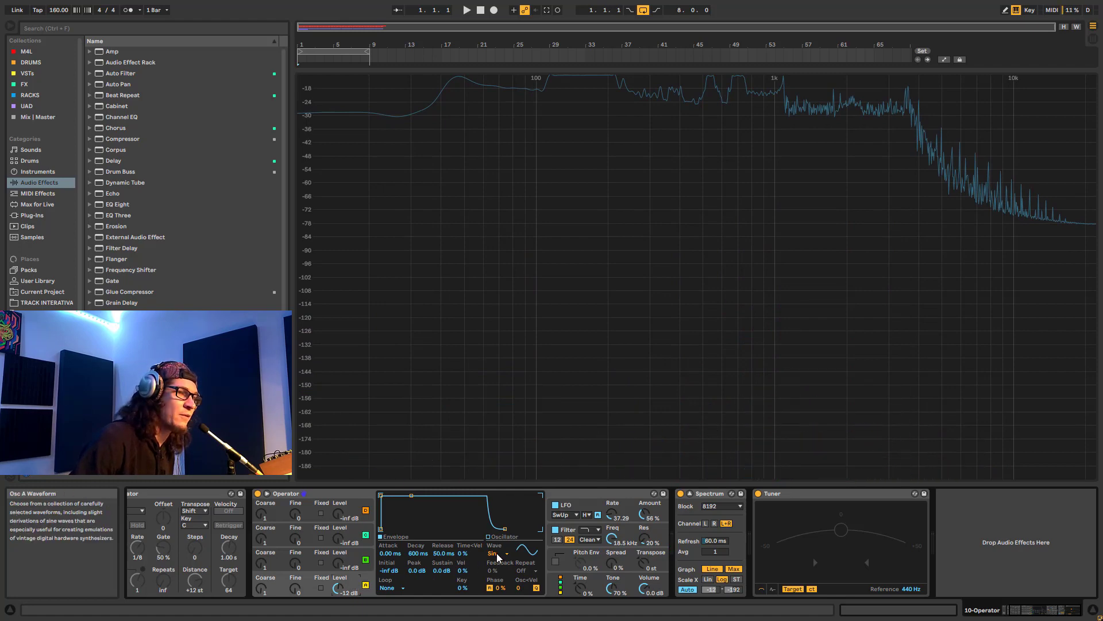
click(494, 554)
click(498, 441)
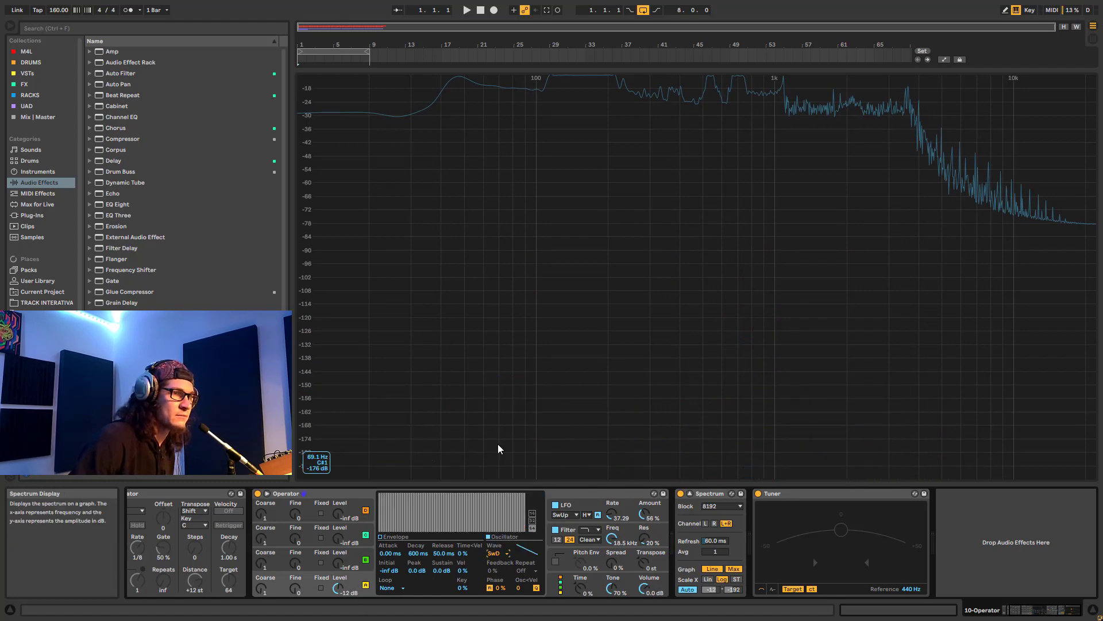
key(a)
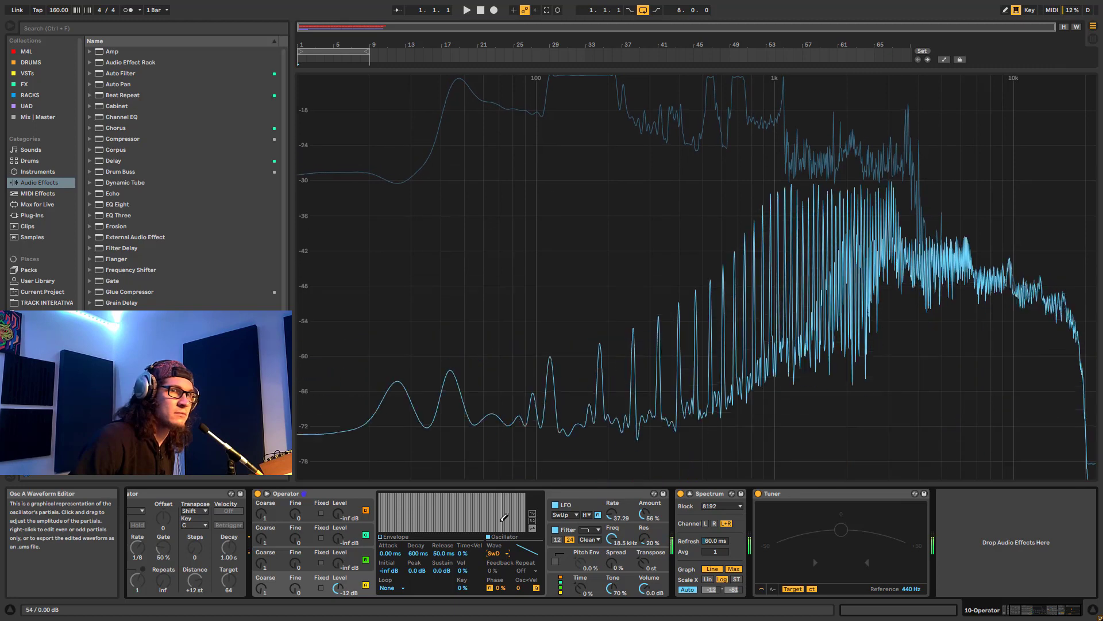
key(z)
key(a)
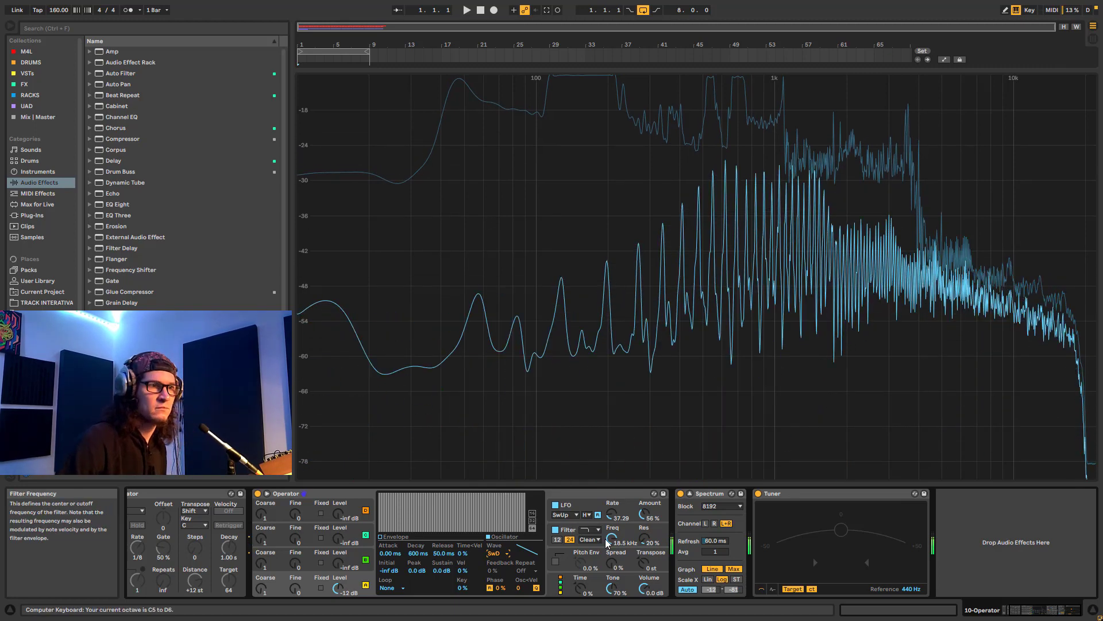
key(z)
Step: Set oscillator A's waveform to Square D and the LFO waveform to Square
click(495, 553)
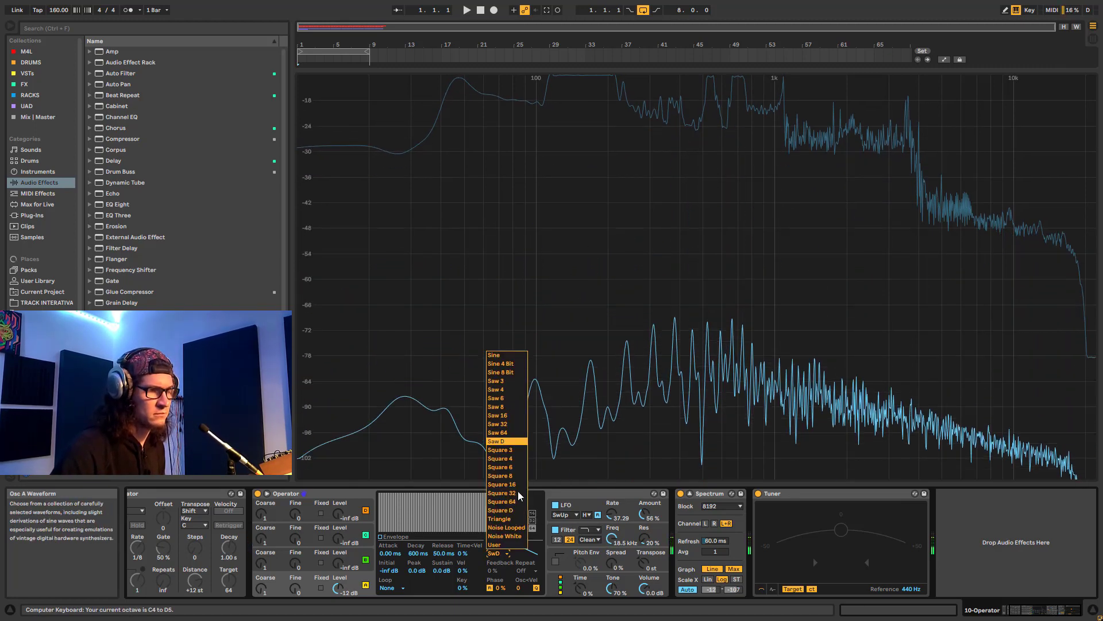
click(500, 509)
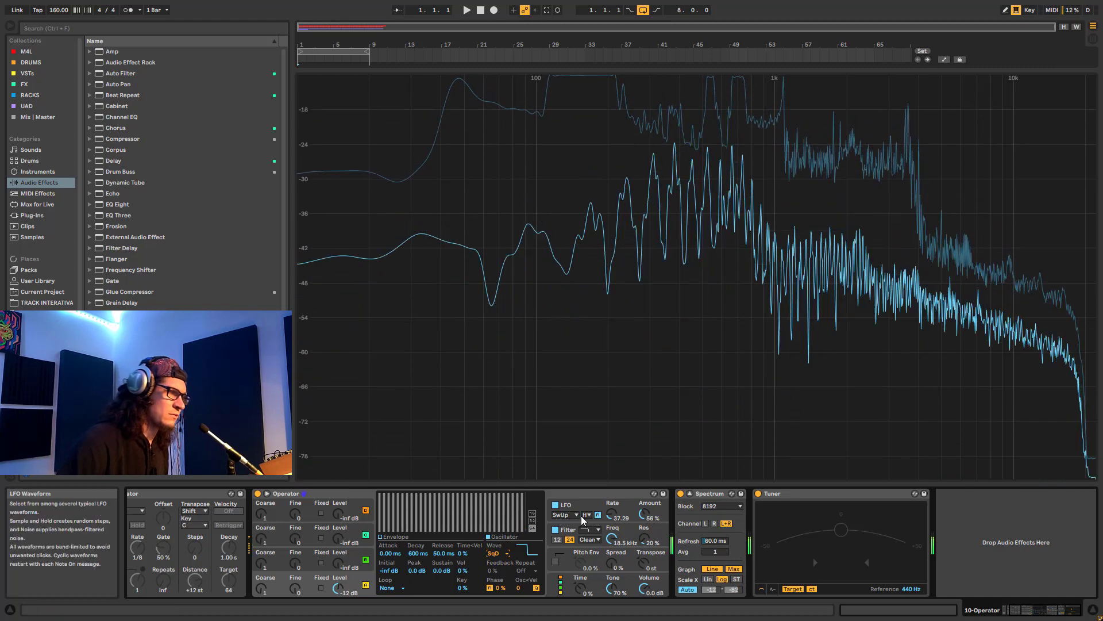
click(559, 515)
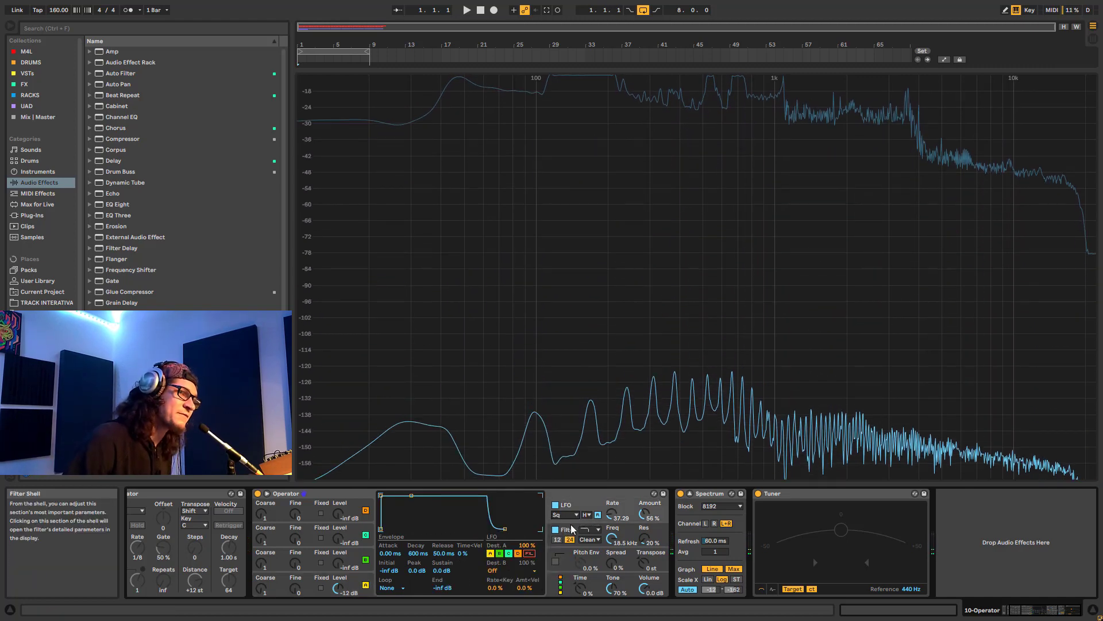
click(563, 532)
key(c)
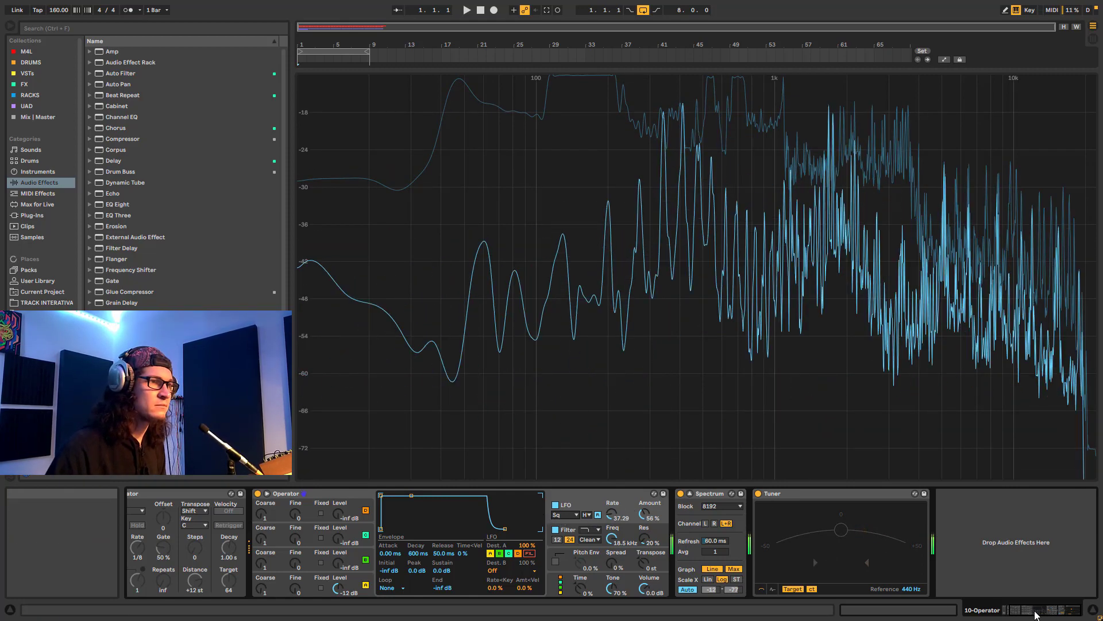
Step: Turn on the Arpeggiator with a synced rate of 1/16 and a gate of 66%
drag(1035, 610, 943, 611)
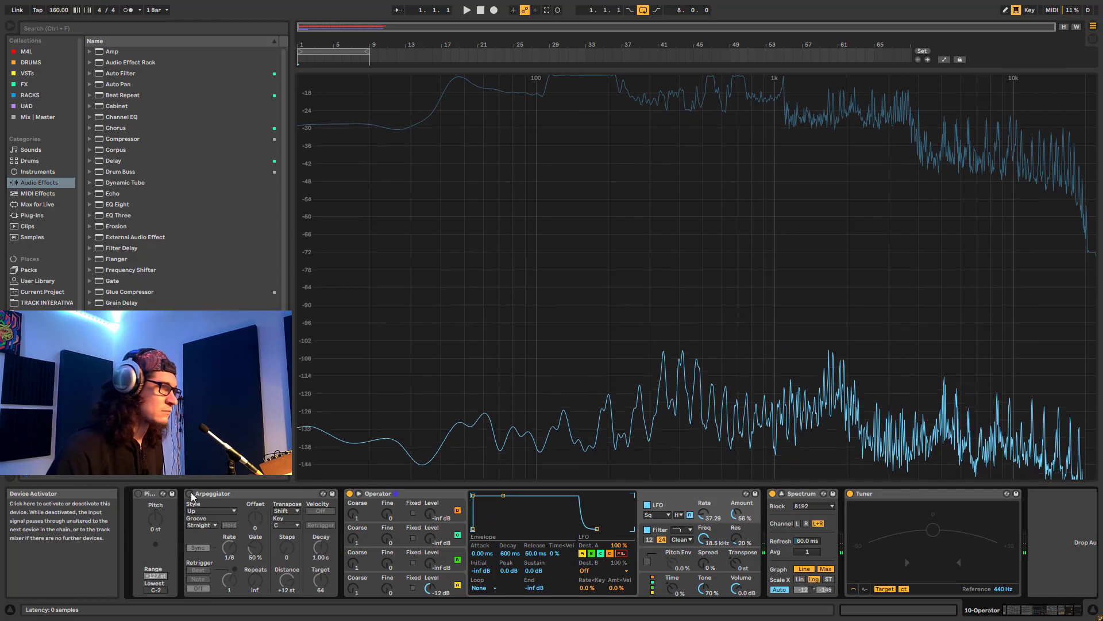
click(190, 494)
drag(256, 549, 257, 544)
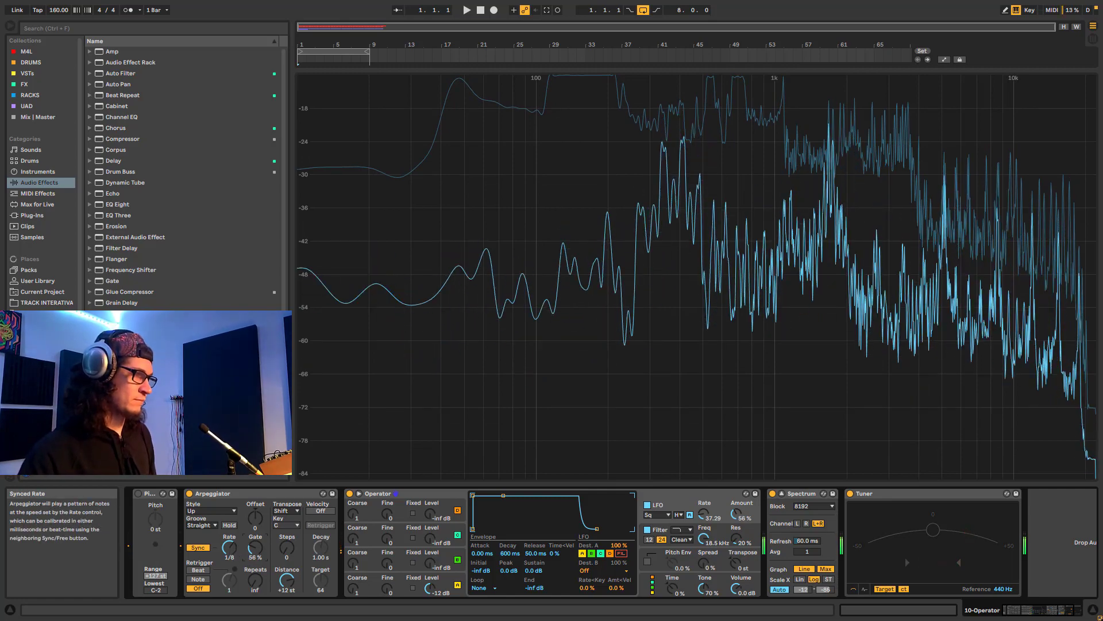
drag(229, 549, 286, 541)
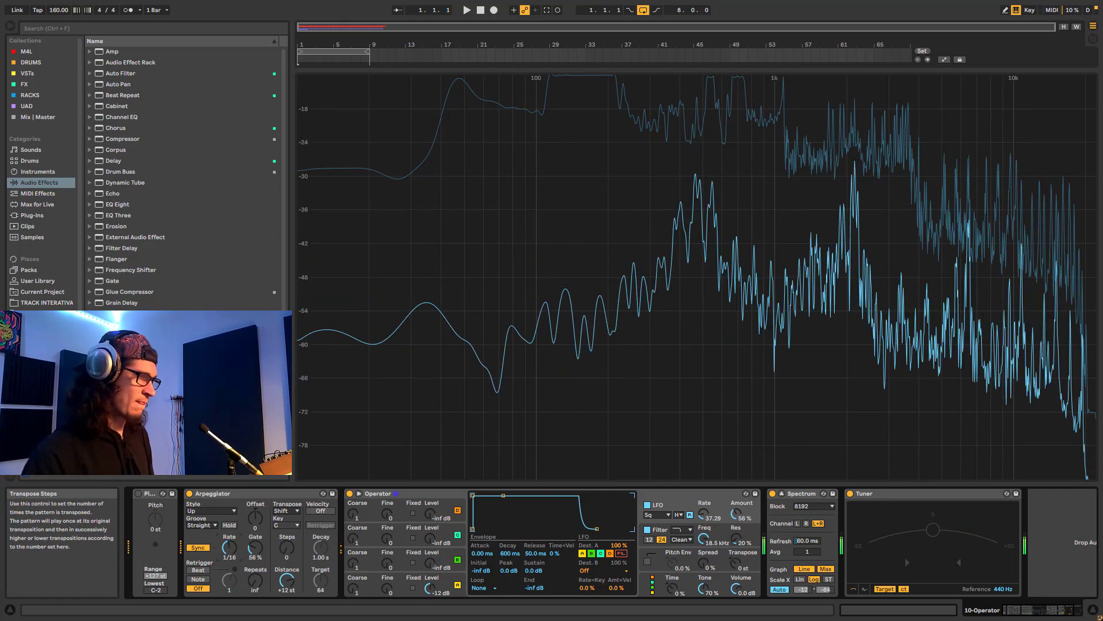
Step: Set the LFO to amount 31% and rate 30.24, start playback and lower the computer keyboard's octave to C3
drag(734, 514, 704, 515)
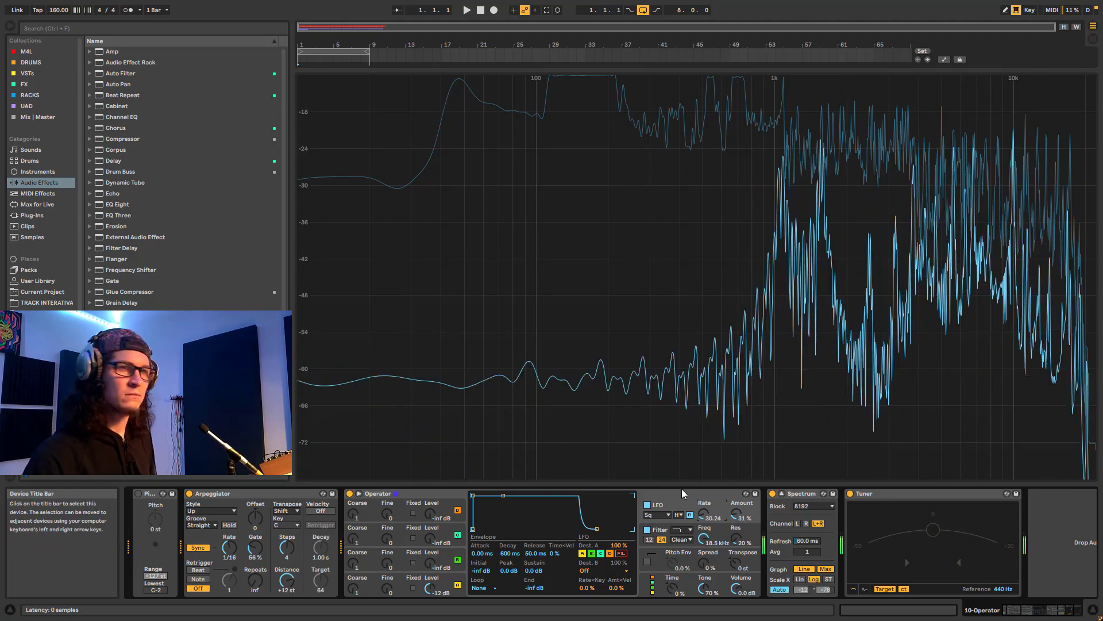
key(space)
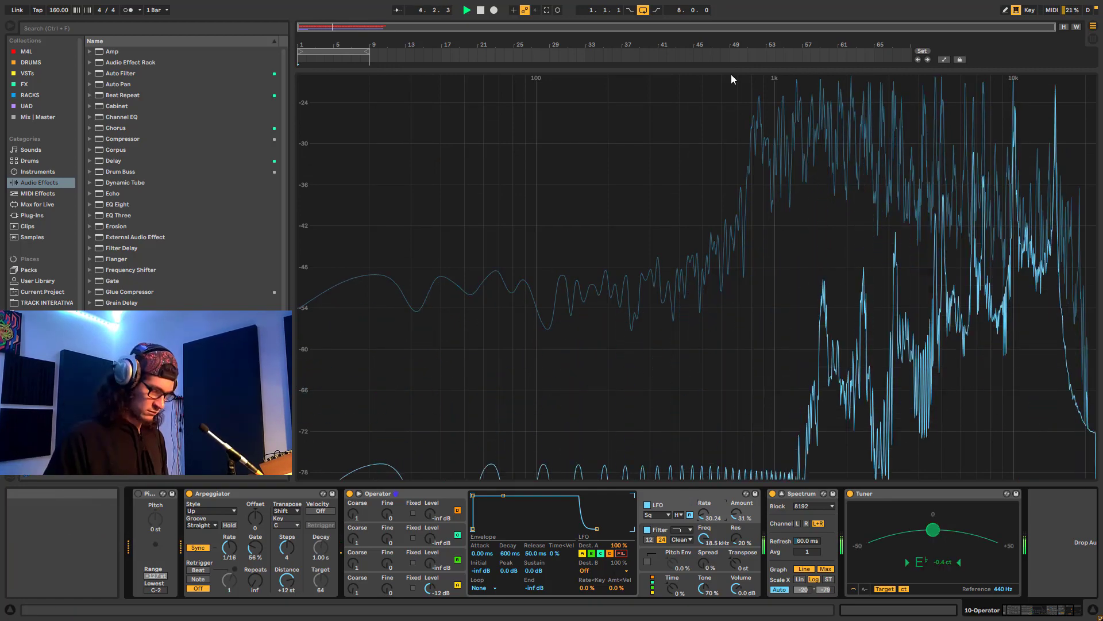
key(z)
key(z)
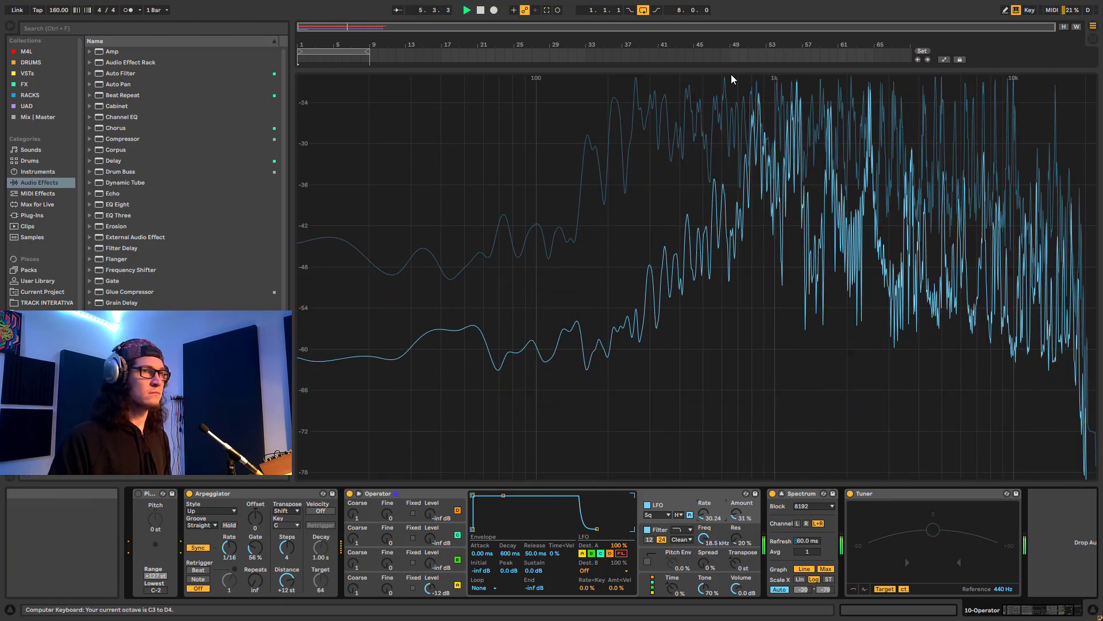
Step: Change the LFO waveform to Triangle with a rate of 38.30 and an amount of 45%
click(657, 514)
click(657, 540)
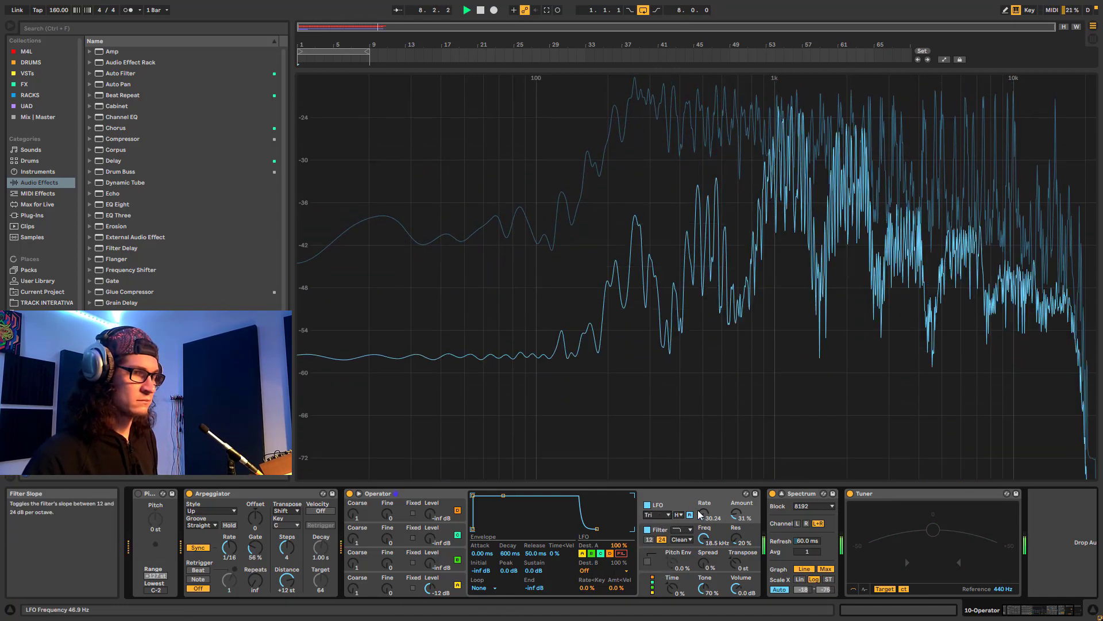
drag(703, 513, 736, 505)
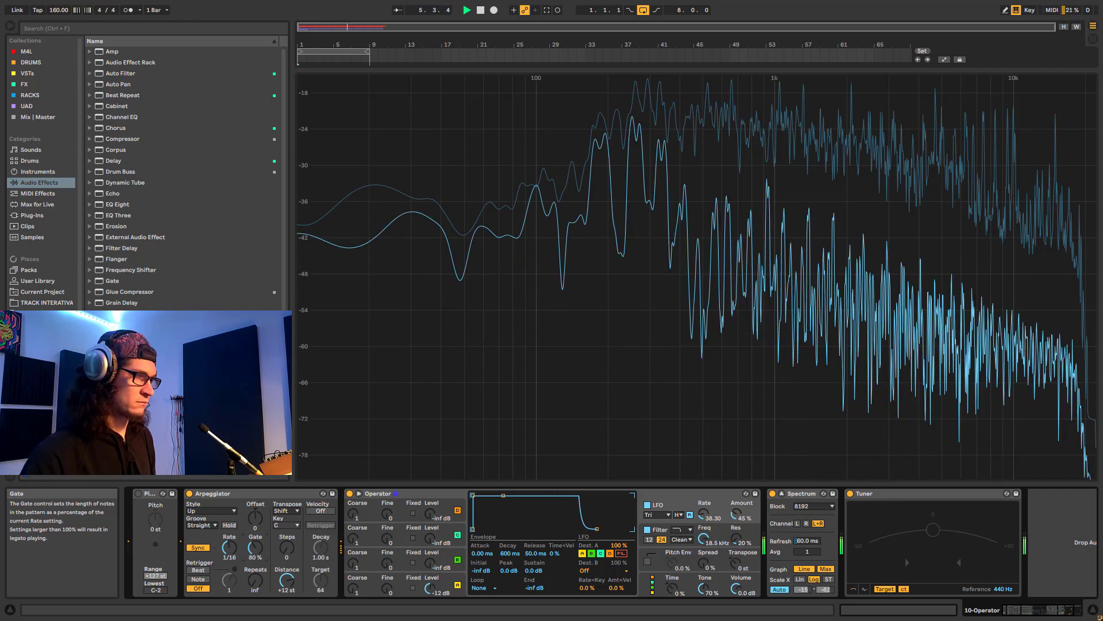
Step: Switch Operator's filter to high-pass with a frequency of 2.53 kHz and a resonance of 64%, and restart playback
click(683, 530)
click(682, 545)
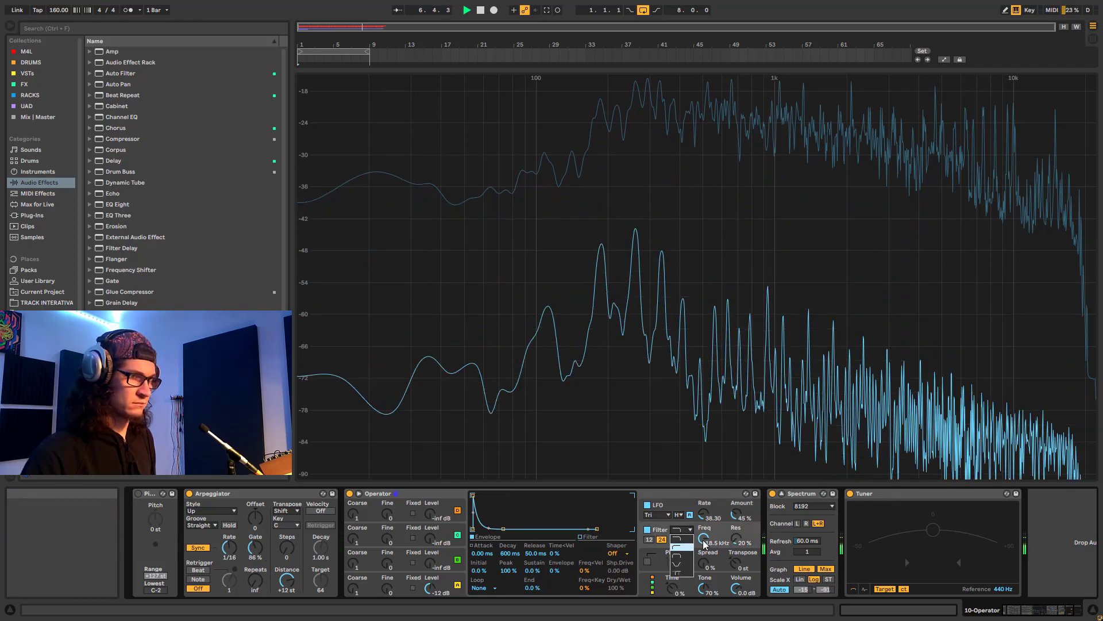
key(space)
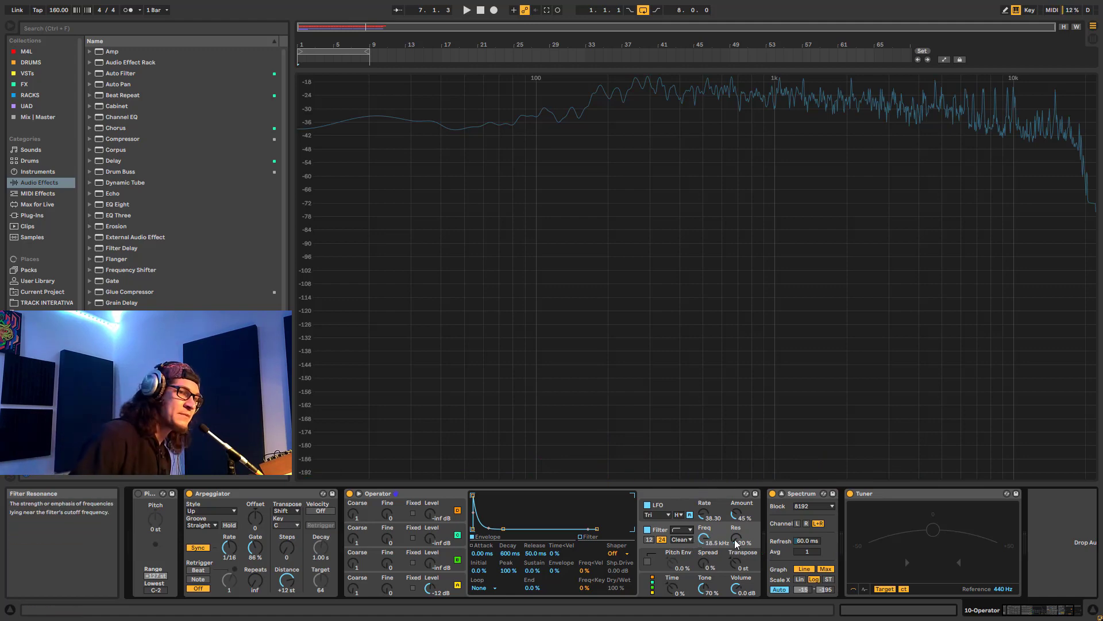
drag(736, 540, 736, 490)
drag(735, 540, 704, 562)
key(space)
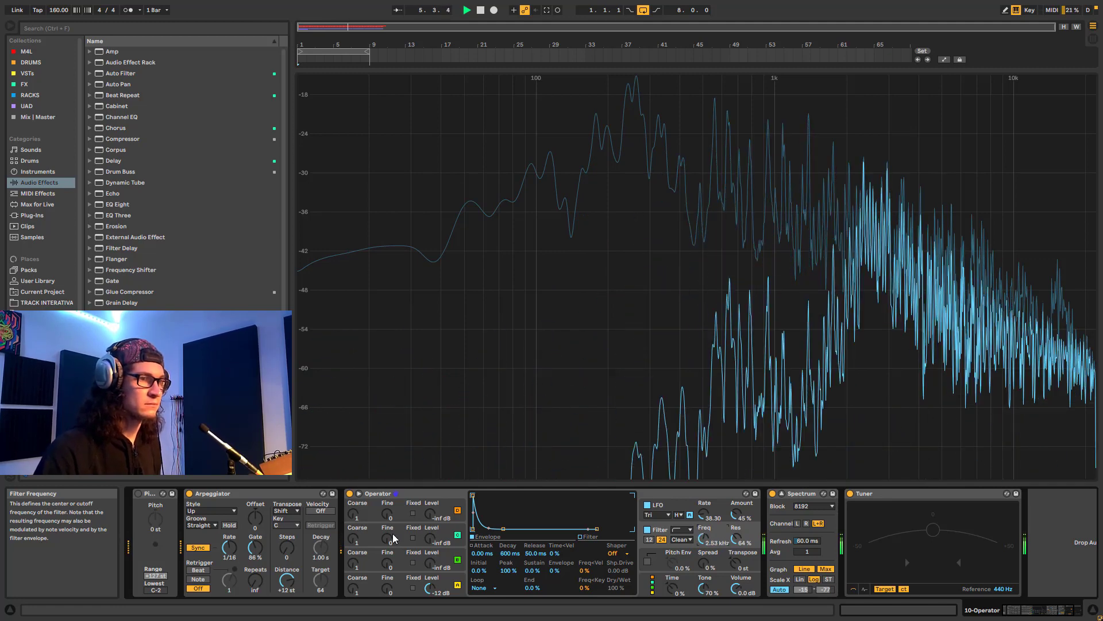
Step: Give oscillator A a custom User waveform by adding a low partial near the 4th and the 17th partial at about -15.5 dB
click(444, 583)
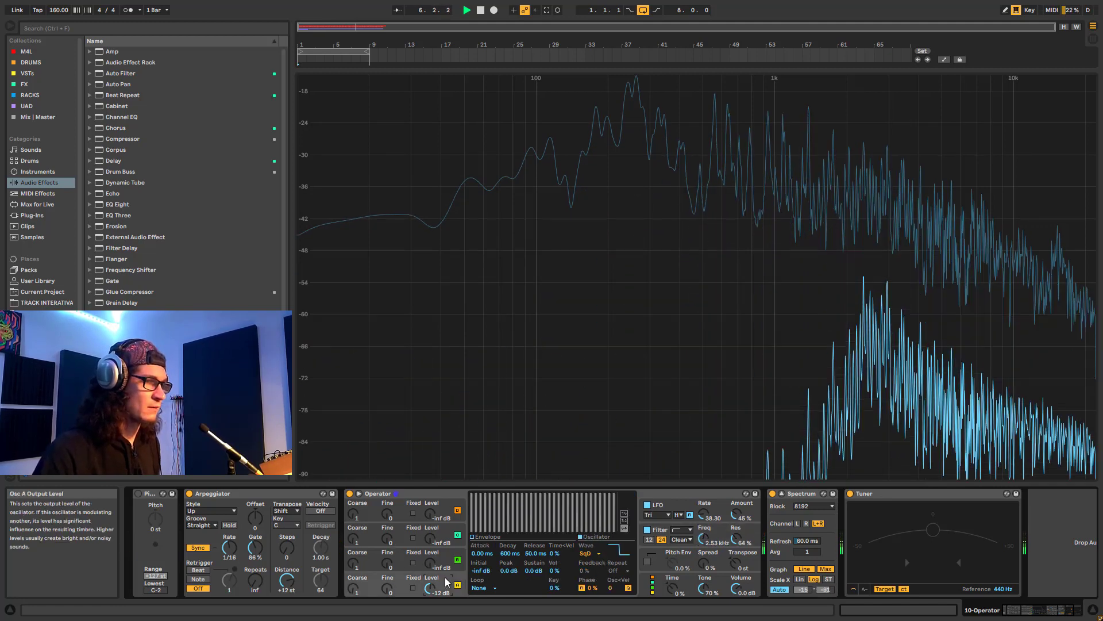
click(590, 554)
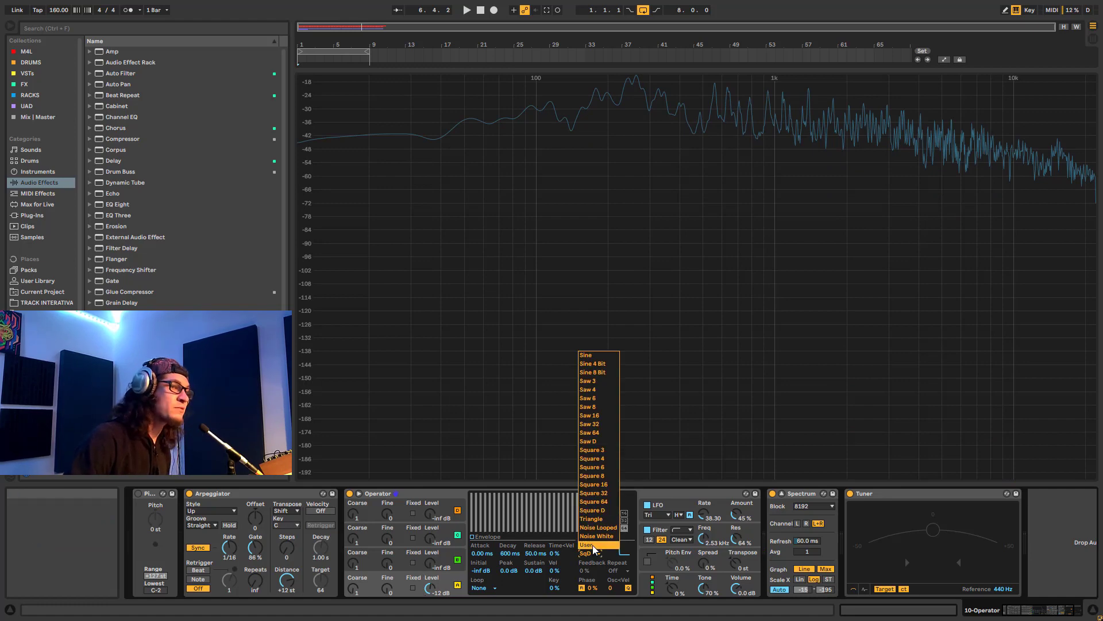
click(595, 546)
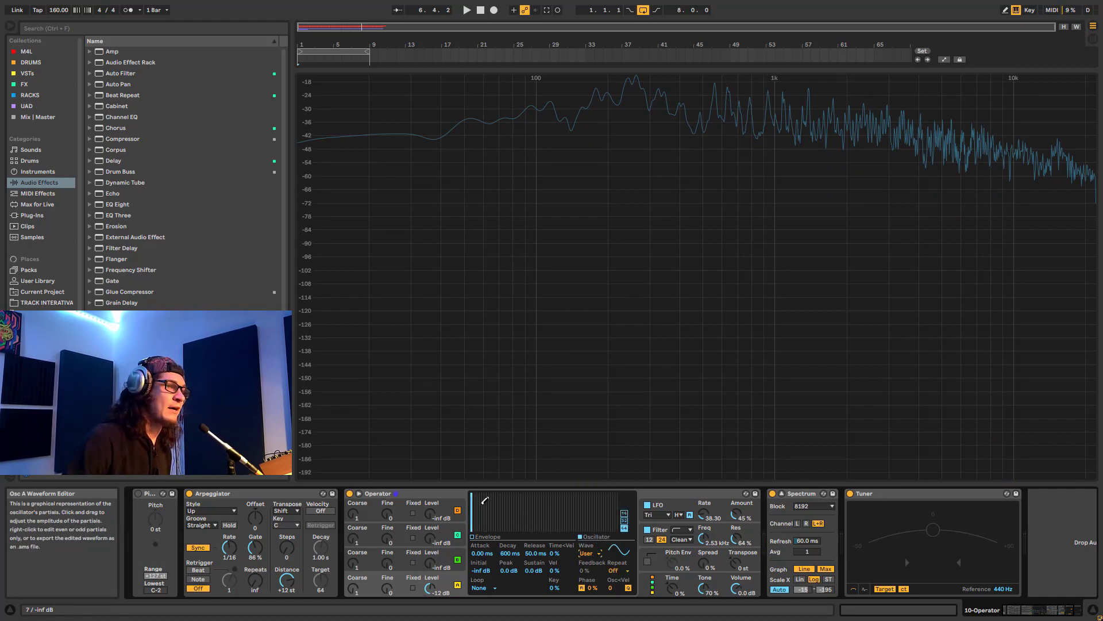
click(478, 496)
click(509, 505)
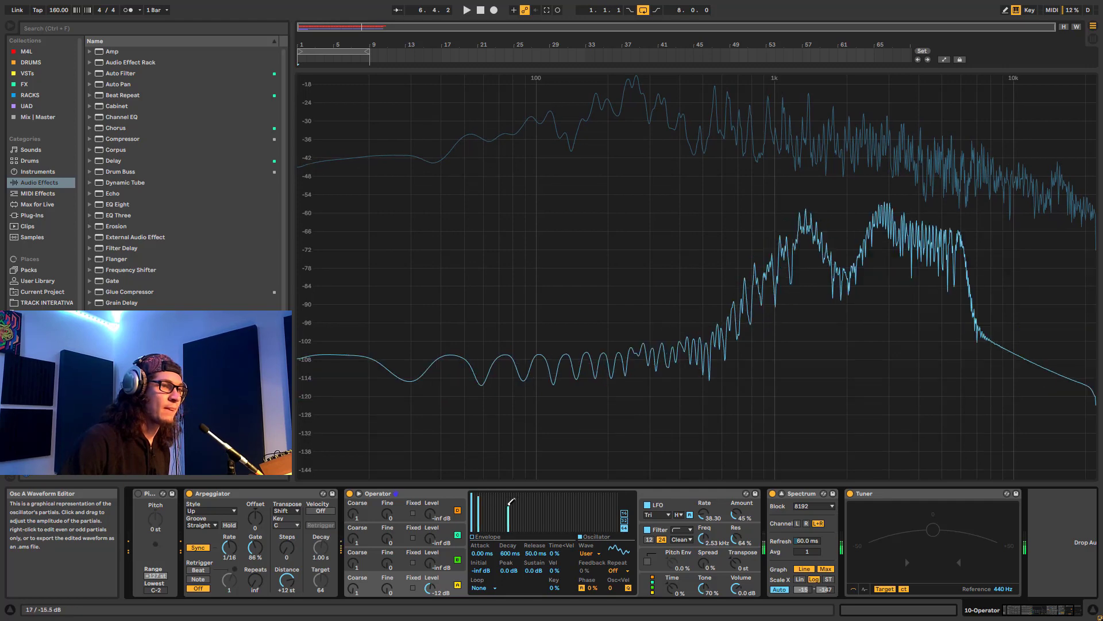
Step: Turn off Operator's filter and add high partials to oscillator A, one at the 37th and a block up to about the 49th
click(647, 529)
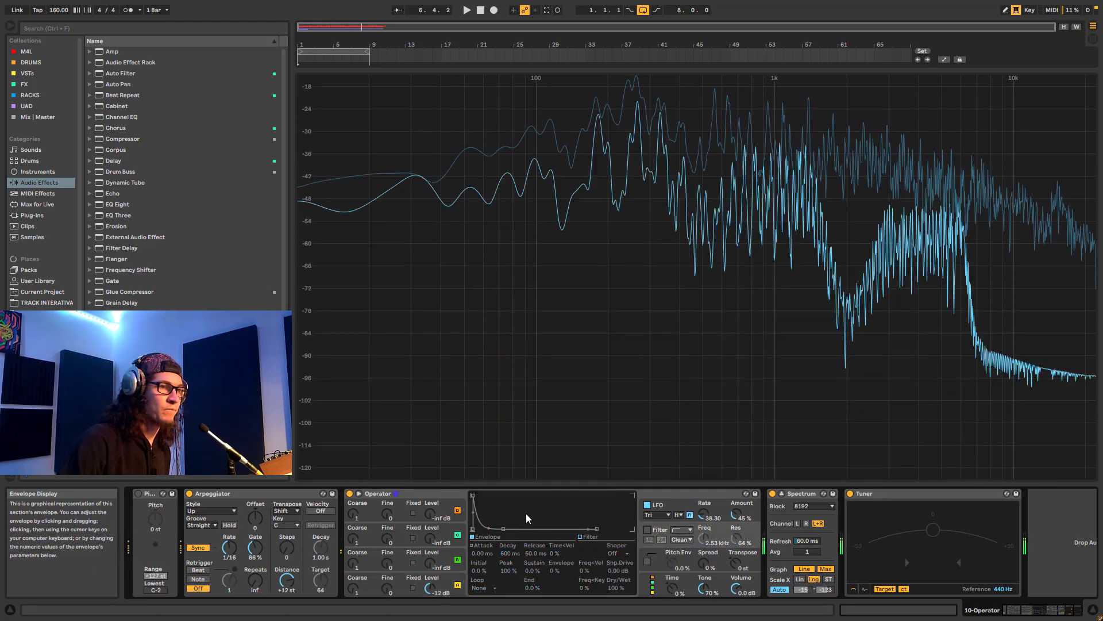
click(458, 583)
click(555, 505)
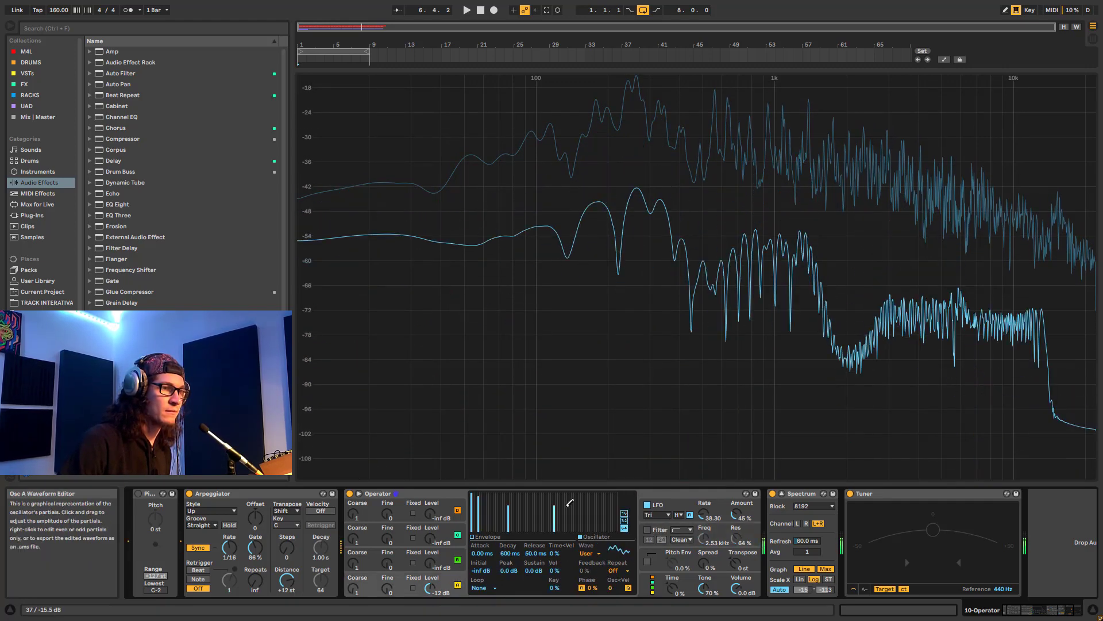
drag(570, 502, 573, 498)
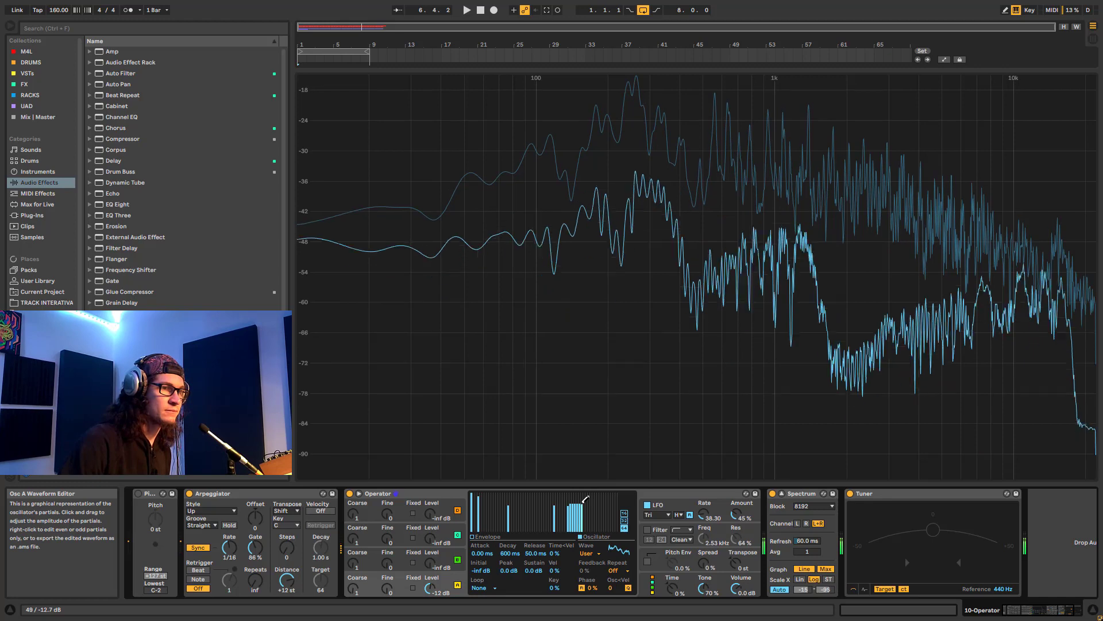
Step: Change the LFO waveform to SwUp with a rate of 33.26 and an amount of 56%, and start playback
click(662, 515)
click(657, 548)
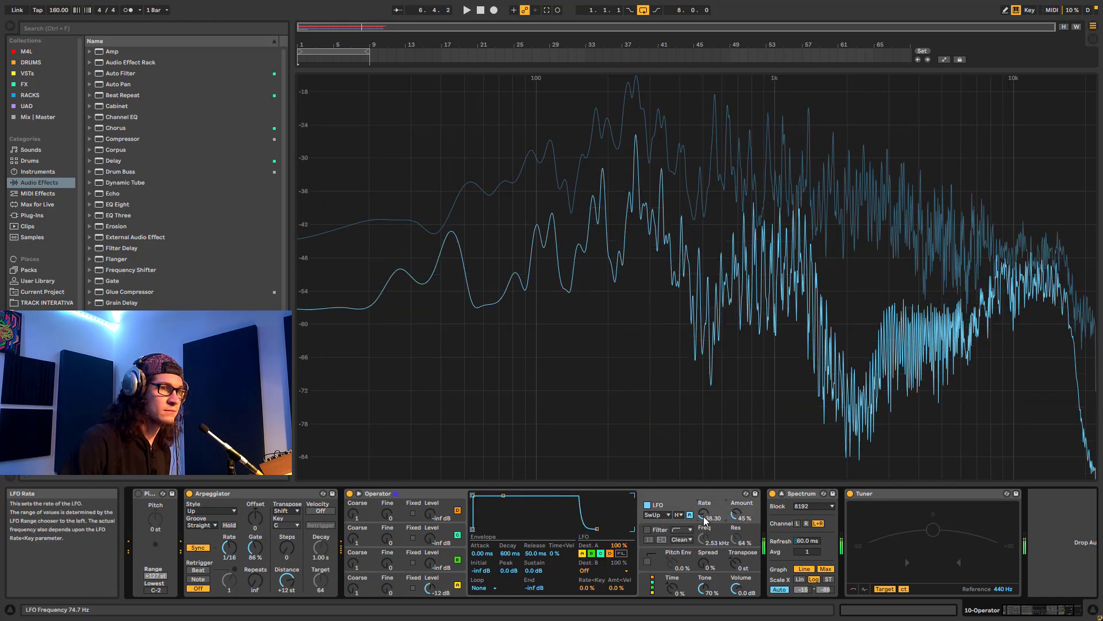
drag(705, 521, 735, 511)
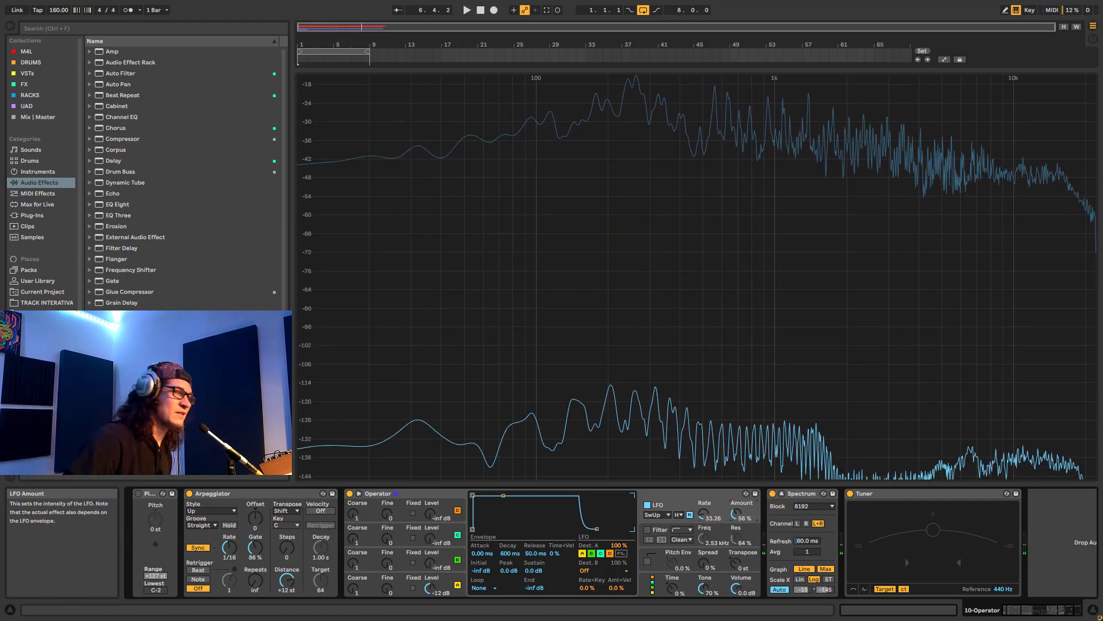
key(space)
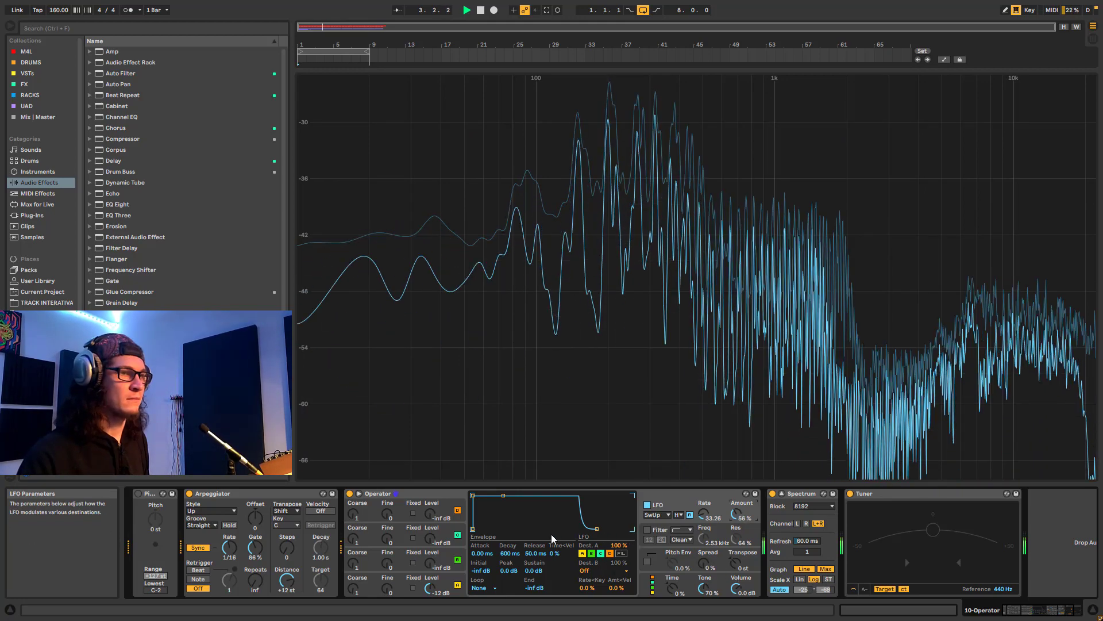
Step: Set the Arpeggiator to 8 steps, then sweep Operator's enabled filter down to 30.0 Hz and switch it off again
drag(287, 549, 287, 526)
click(648, 529)
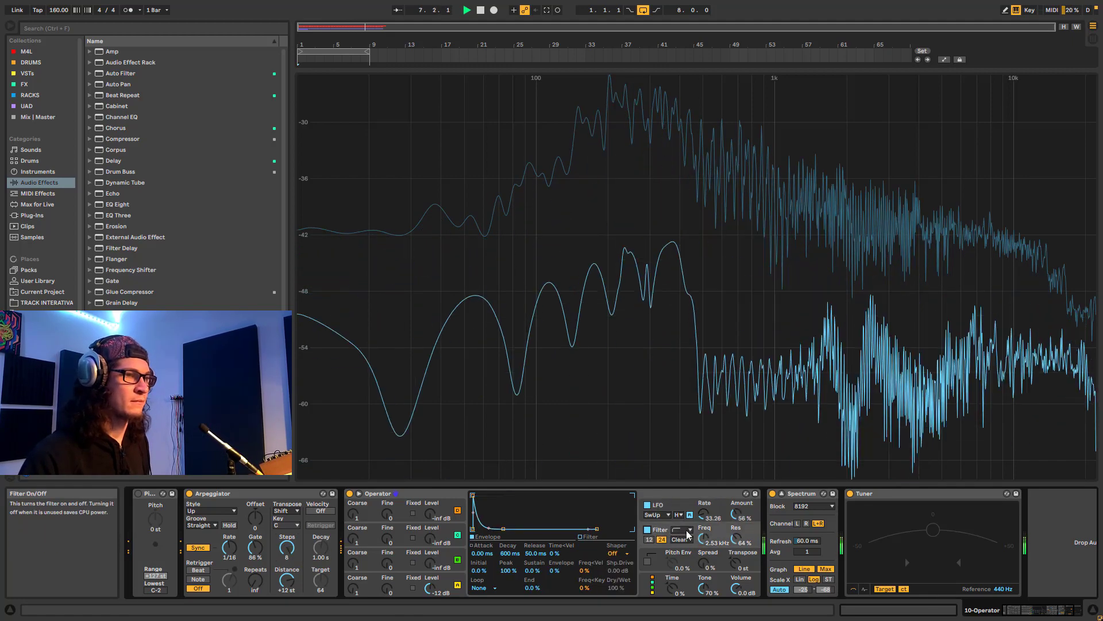
drag(704, 539, 704, 604)
click(648, 529)
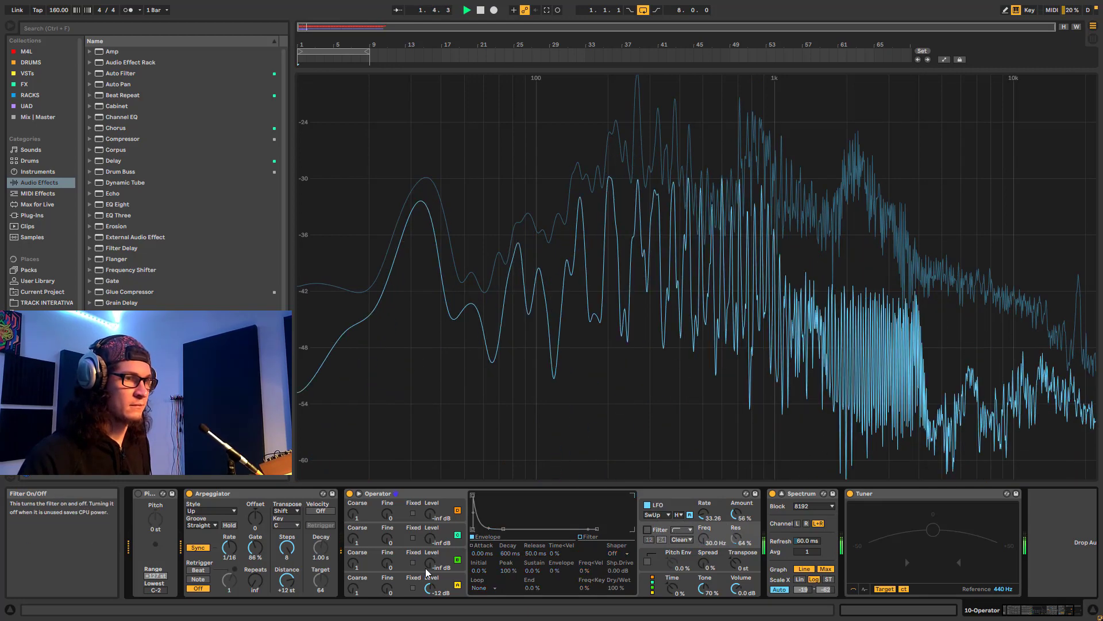
Step: Adjust the Arpeggiator's gate to about 142% during playback
drag(251, 556, 251, 586)
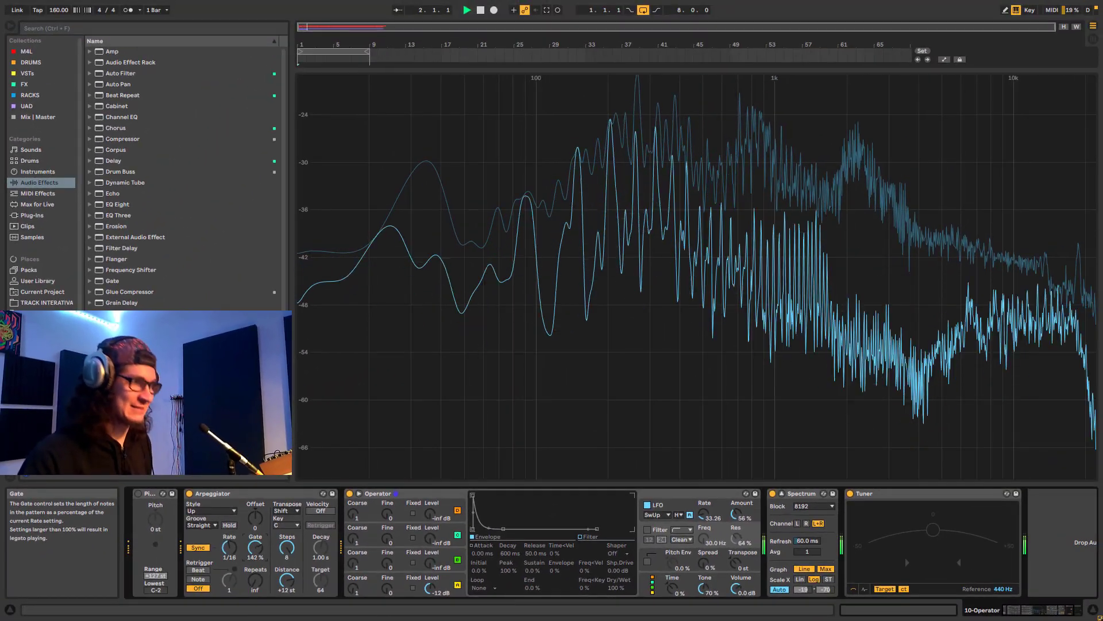
drag(255, 547, 255, 554)
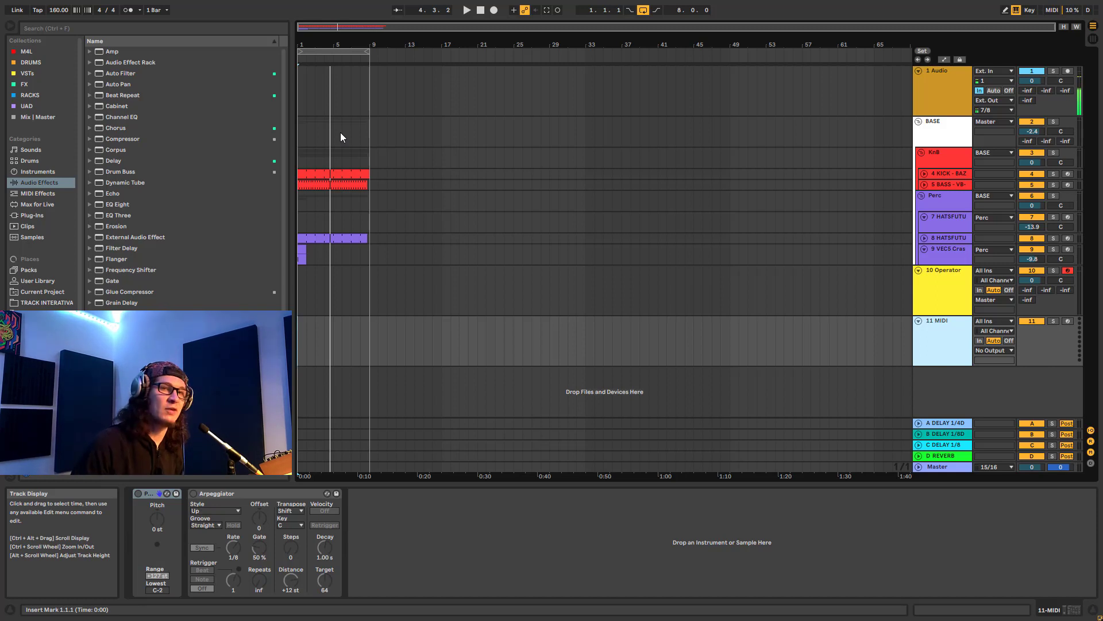
Step: Load Operator onto the new MIDI track 11 and add Spectrum and Tuner after it
click(44, 171)
drag(117, 131, 377, 341)
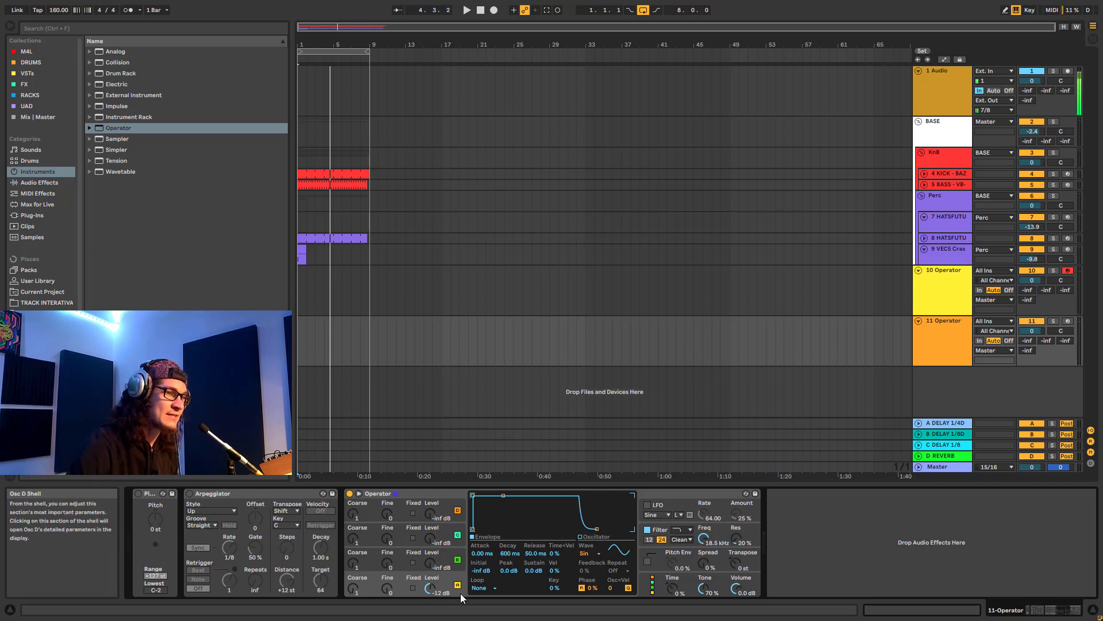
click(457, 560)
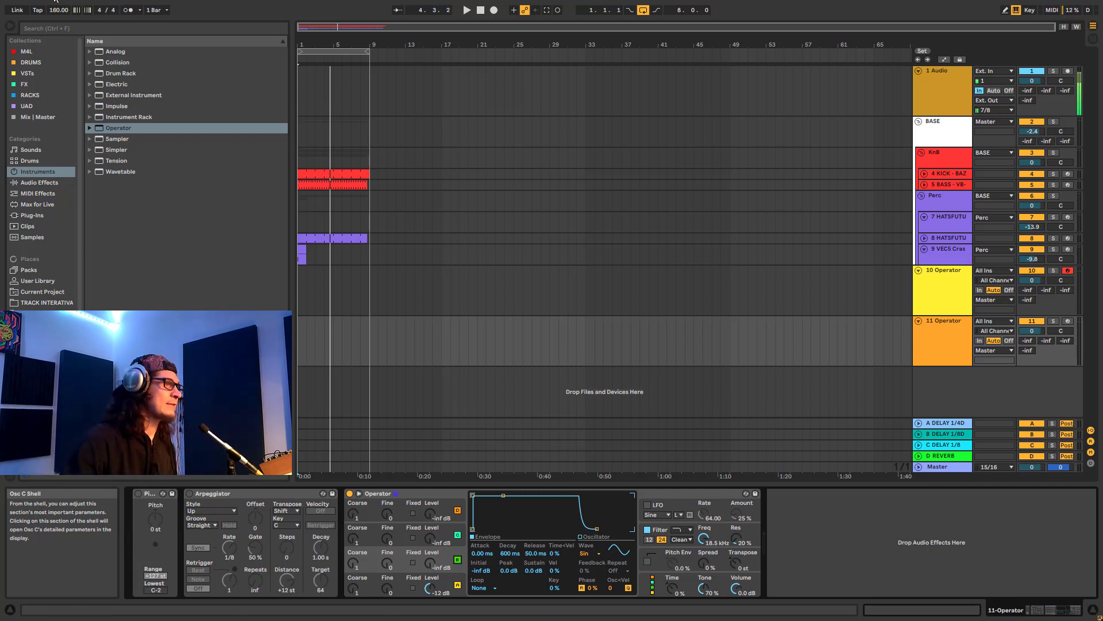
click(31, 182)
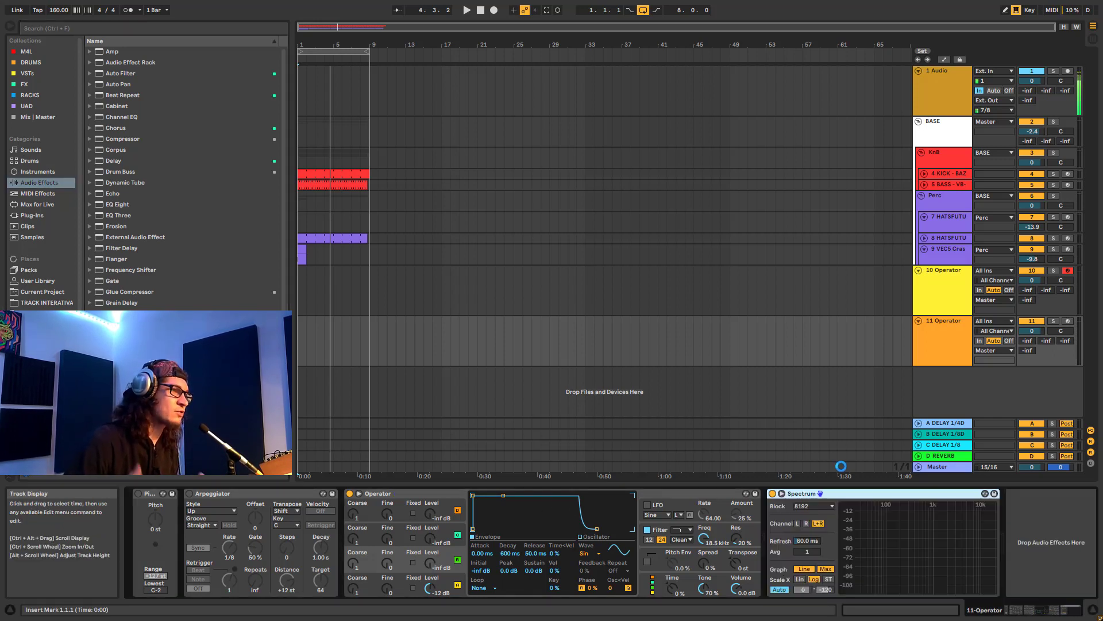
drag(135, 422, 996, 483)
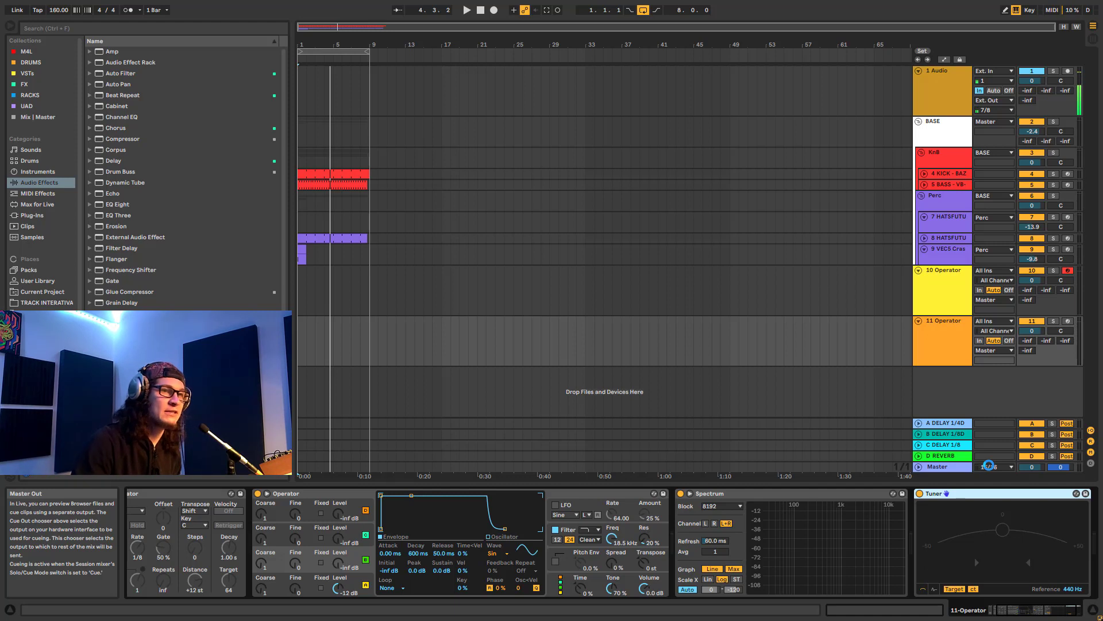
Step: Arm the new Operator track for playing and expand its Spectrum into the large display
click(947, 343)
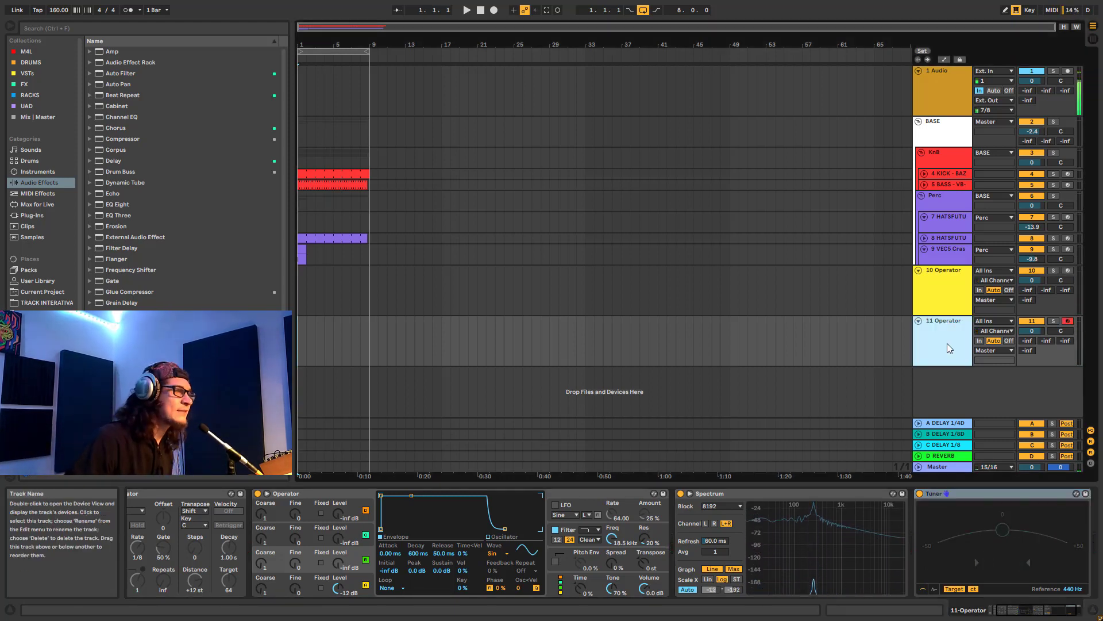
click(366, 585)
double_click(849, 548)
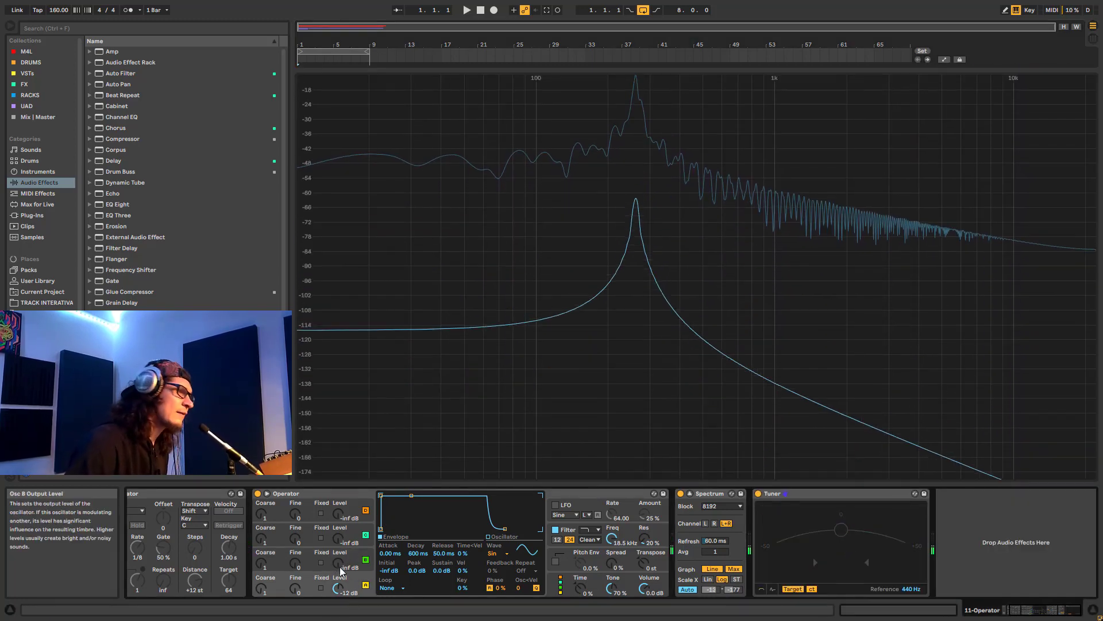
Step: Raise oscillator B's level to -21 dB and on to 0.0 dB, playing notes to hear the modulation of oscillator A
drag(332, 570, 347, 555)
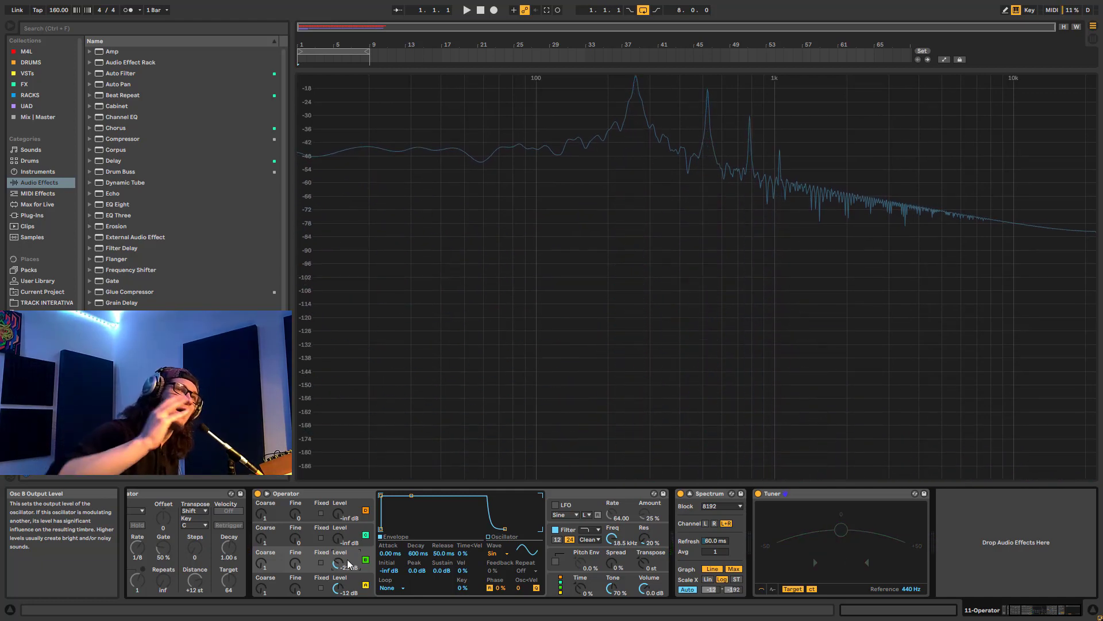
key(a)
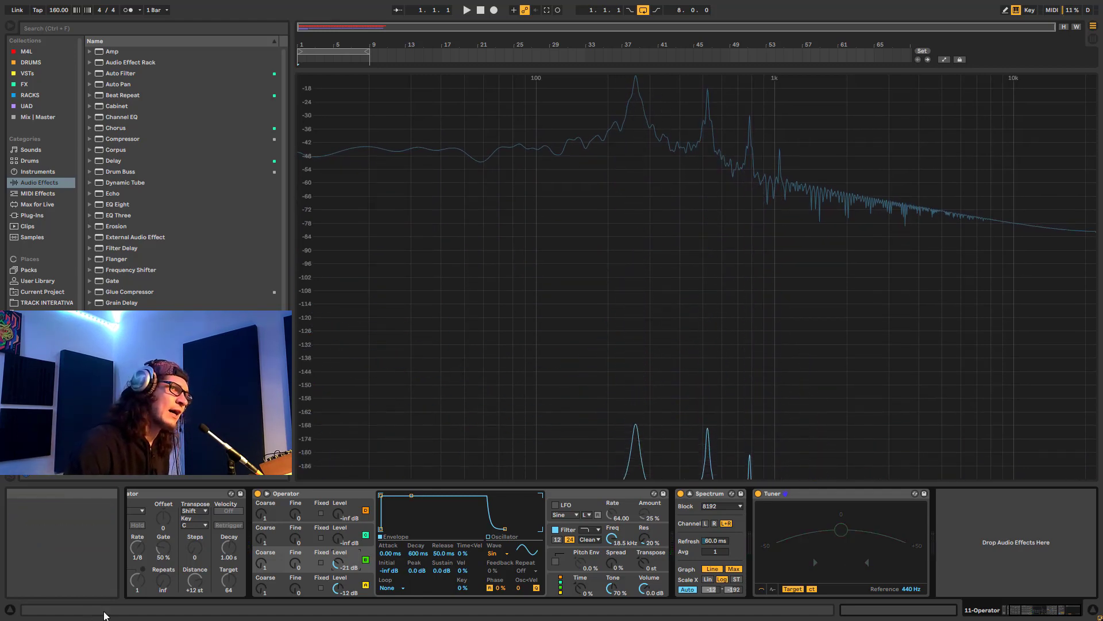
key(a)
drag(340, 564, 340, 515)
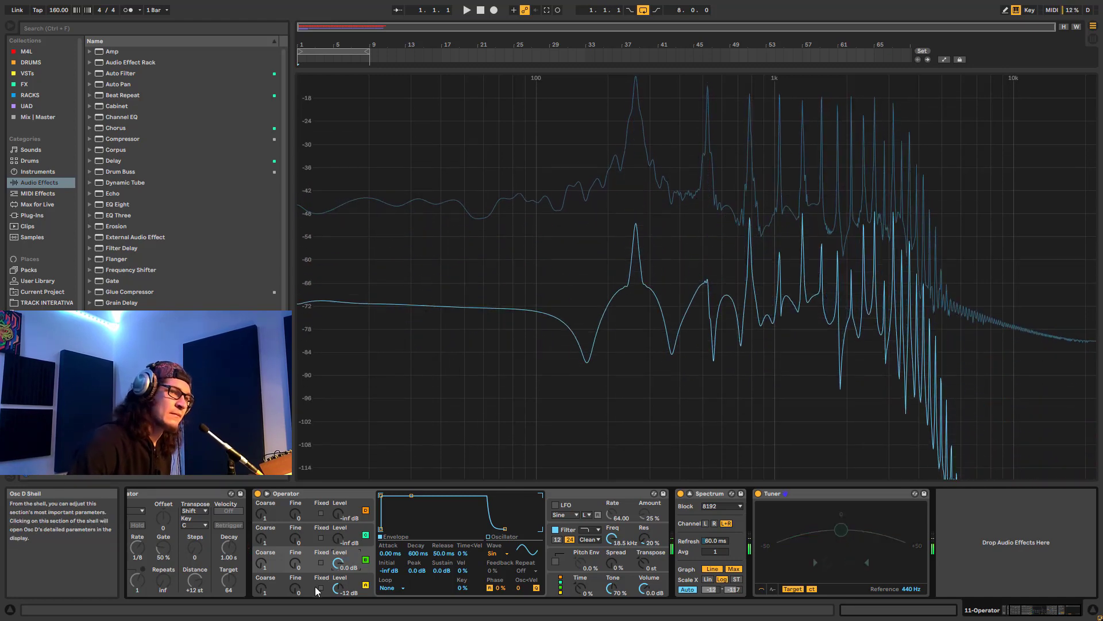
key(a)
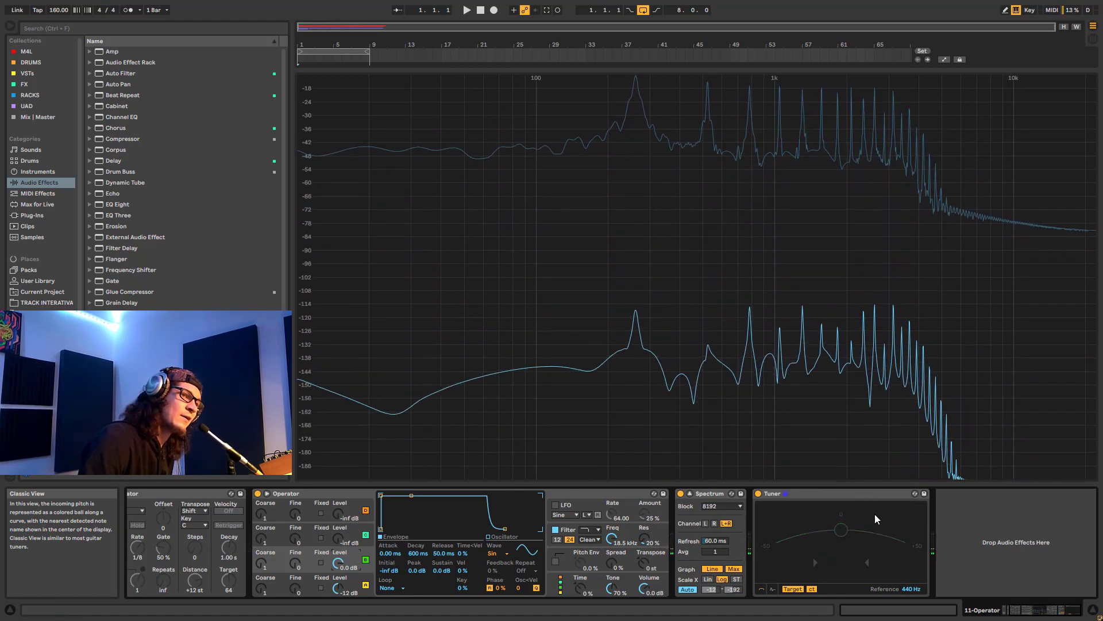
key(f)
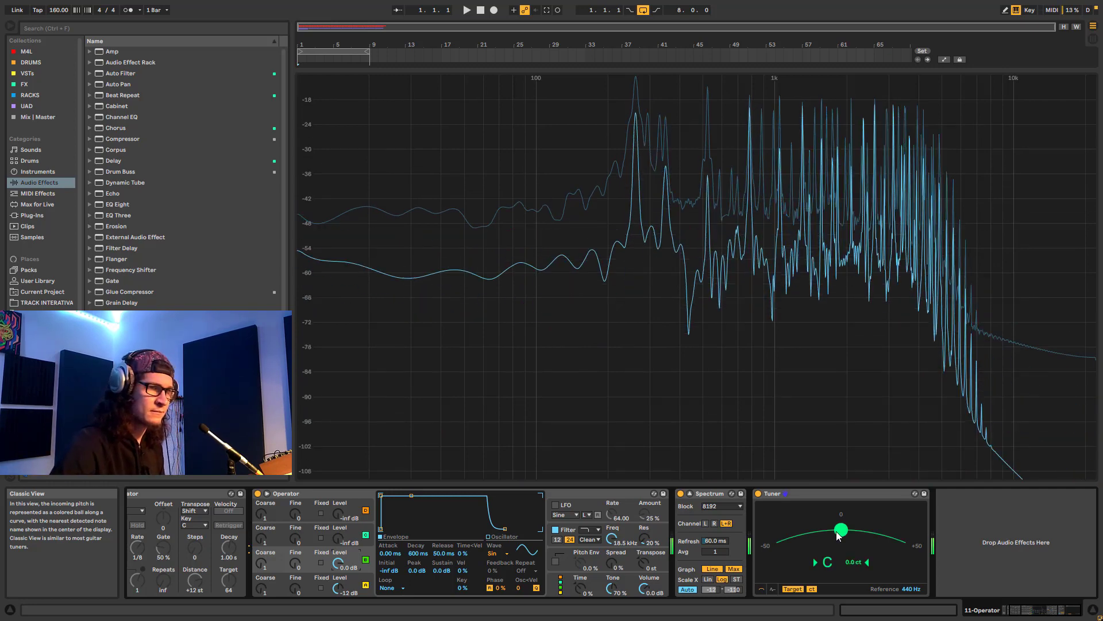
Step: Lower the computer keyboard's octave to C1 and play a low note
key(z)
key(z)
key(a)
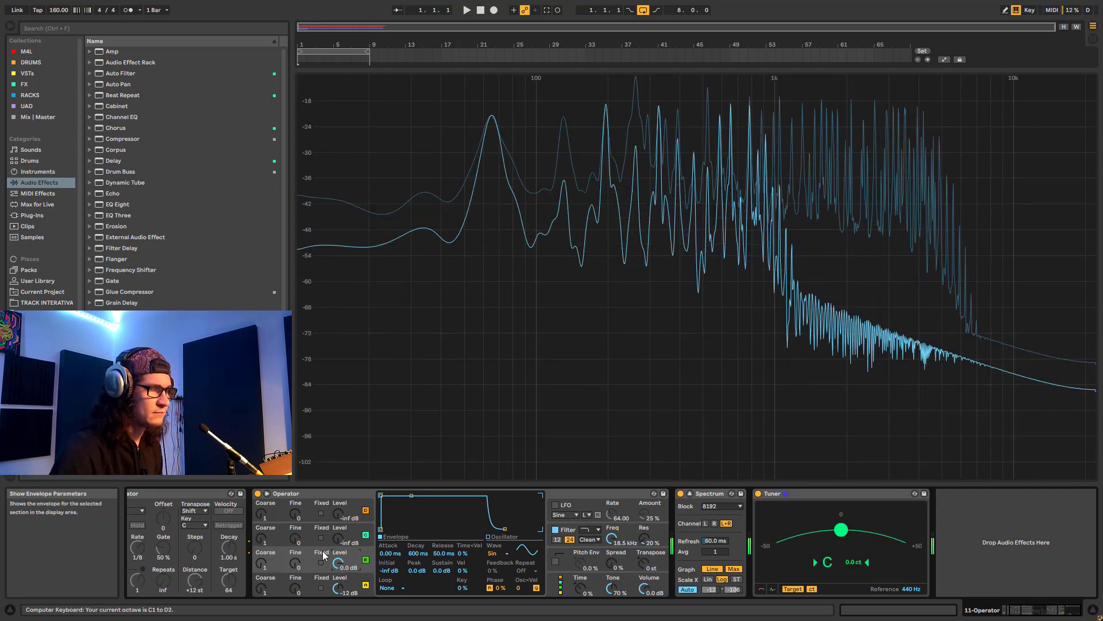
Step: Set oscillator B's coarse frequency to 0.5 and play notes while raising the computer keyboard's octave to C3
drag(262, 562, 262, 570)
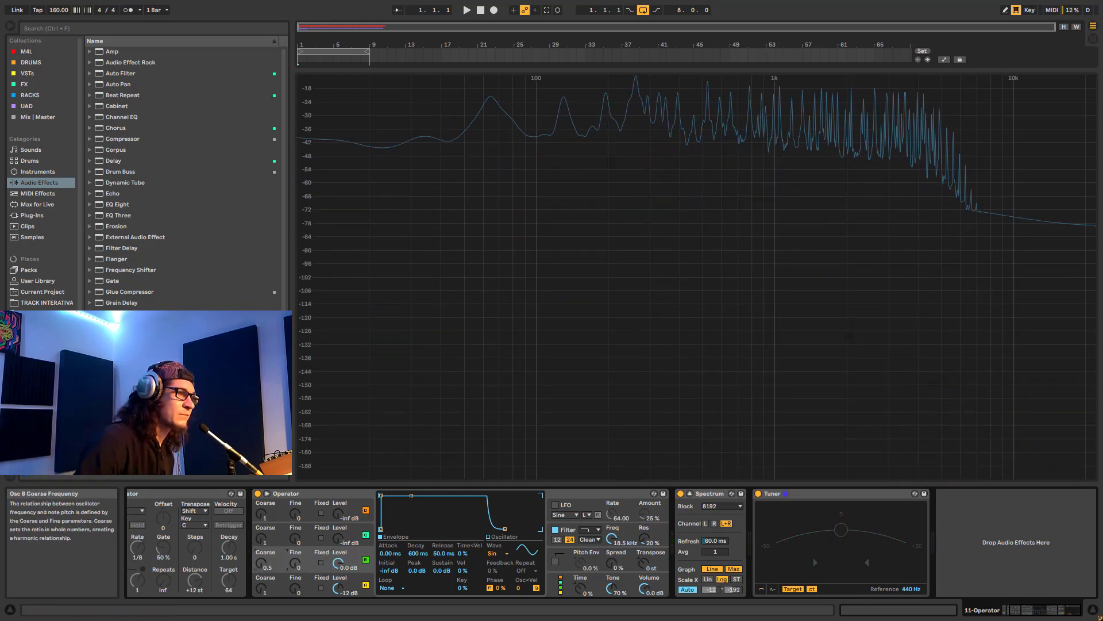
key(x)
key(a)
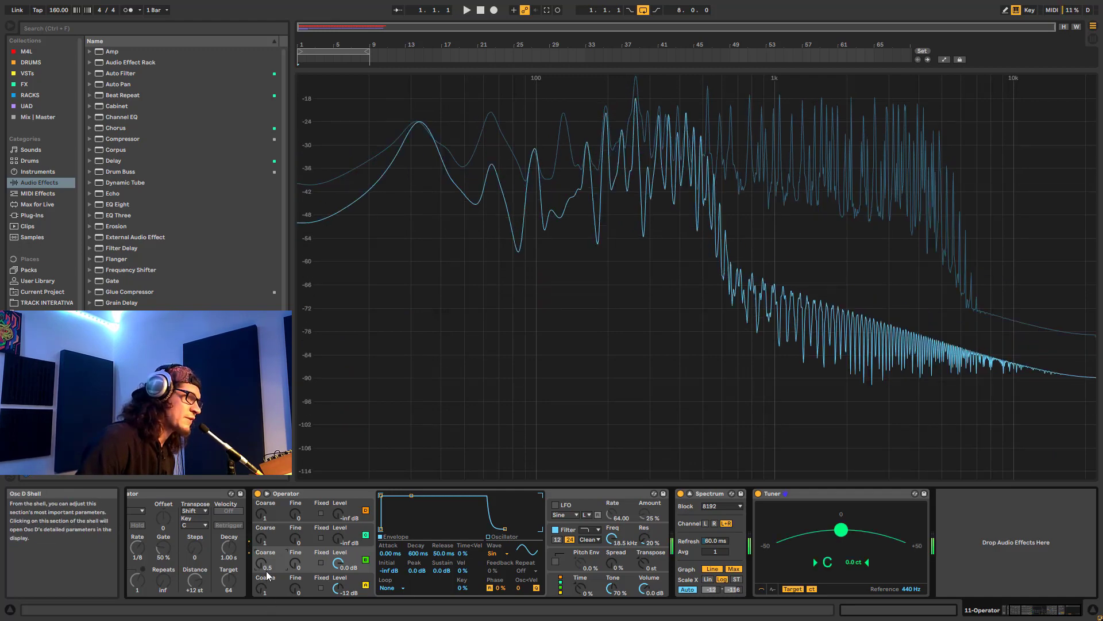
key(x)
key(a)
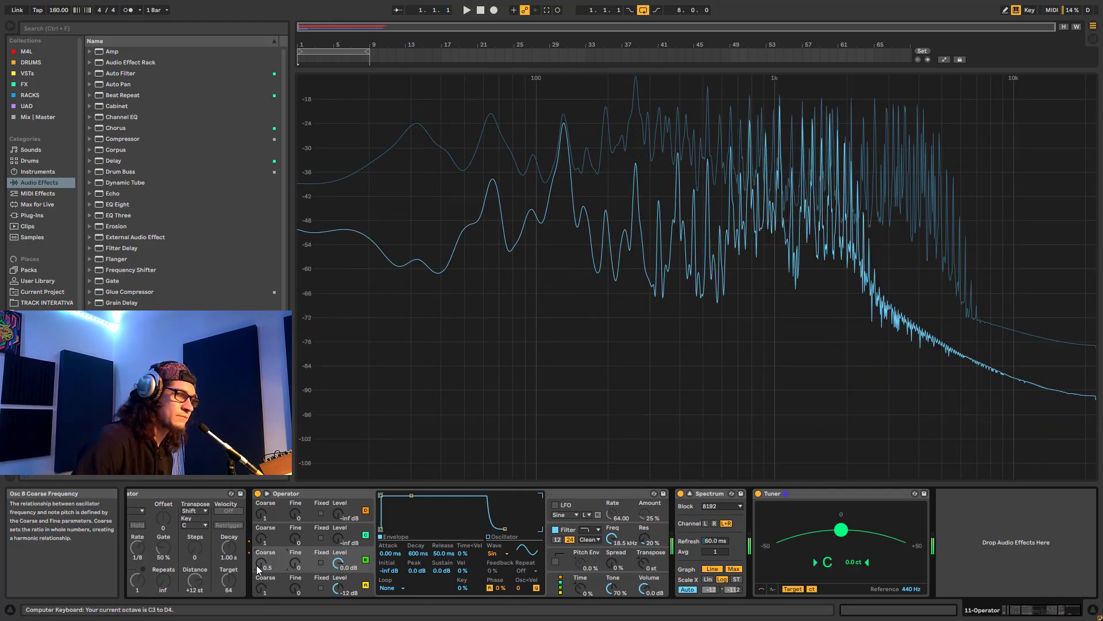
Step: Set oscillator A's coarse frequency to 2, and make the filter a high-pass at 30.0 Hz with a higher resonance
drag(262, 566, 264, 594)
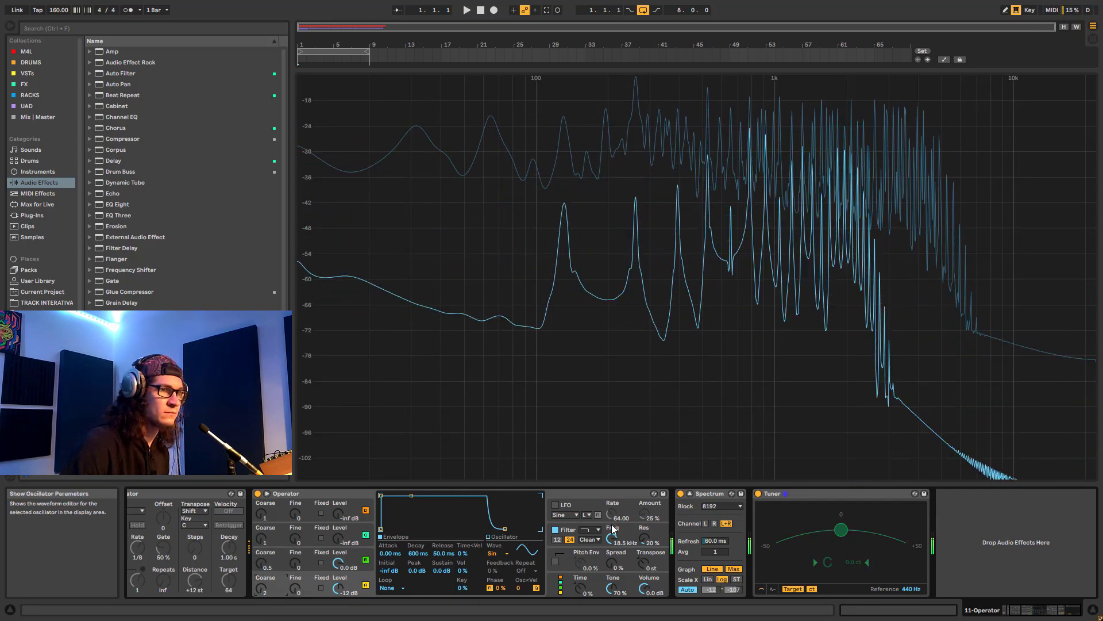
drag(613, 529, 613, 588)
drag(644, 539, 644, 518)
drag(612, 538, 613, 566)
Step: Draw a custom waveform for oscillator B, with a low partial near the 7th and groups of high partials up to about the 62nd
click(359, 582)
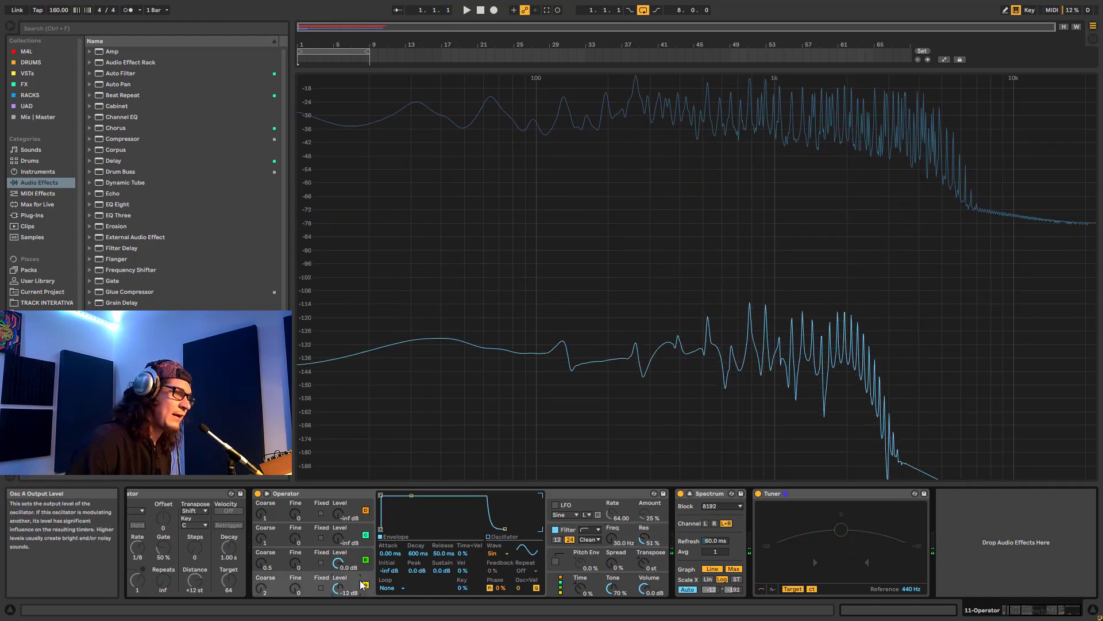
click(363, 556)
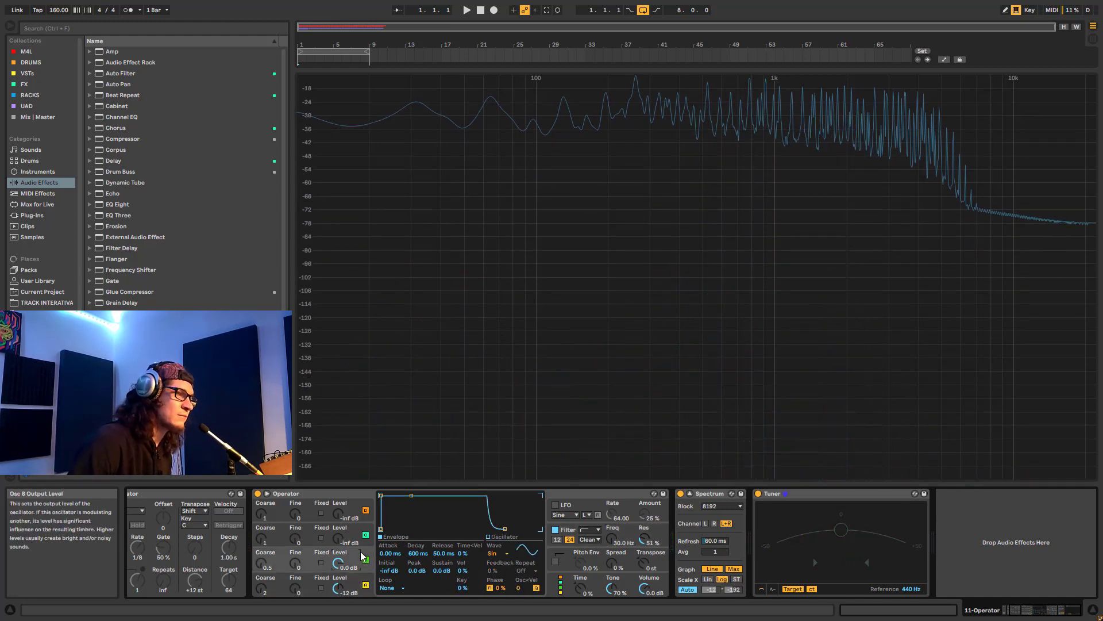
click(494, 542)
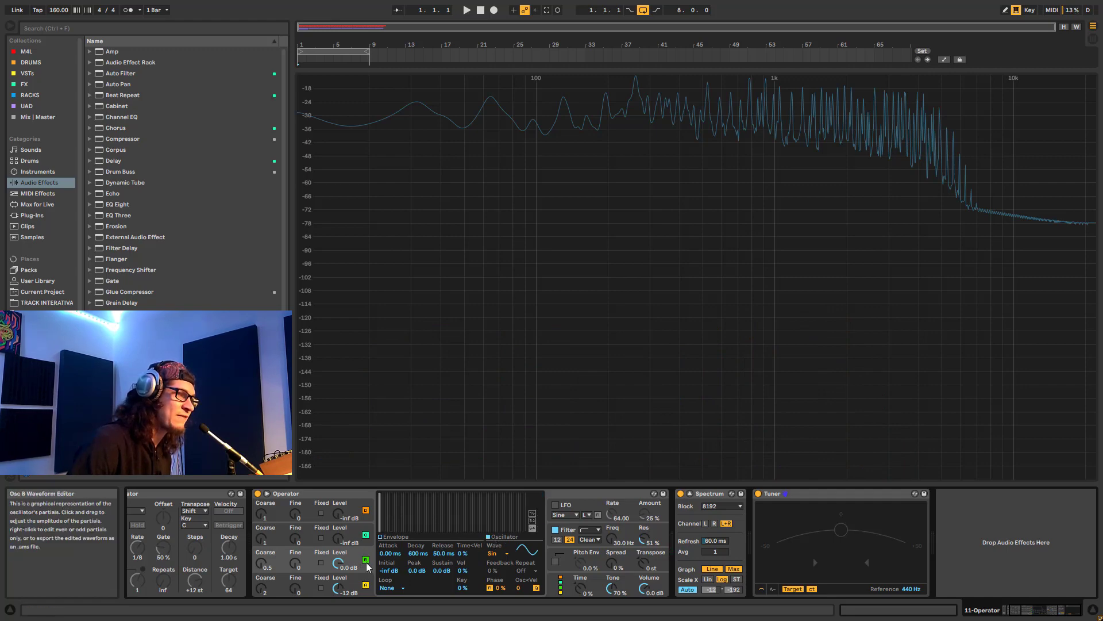
click(395, 499)
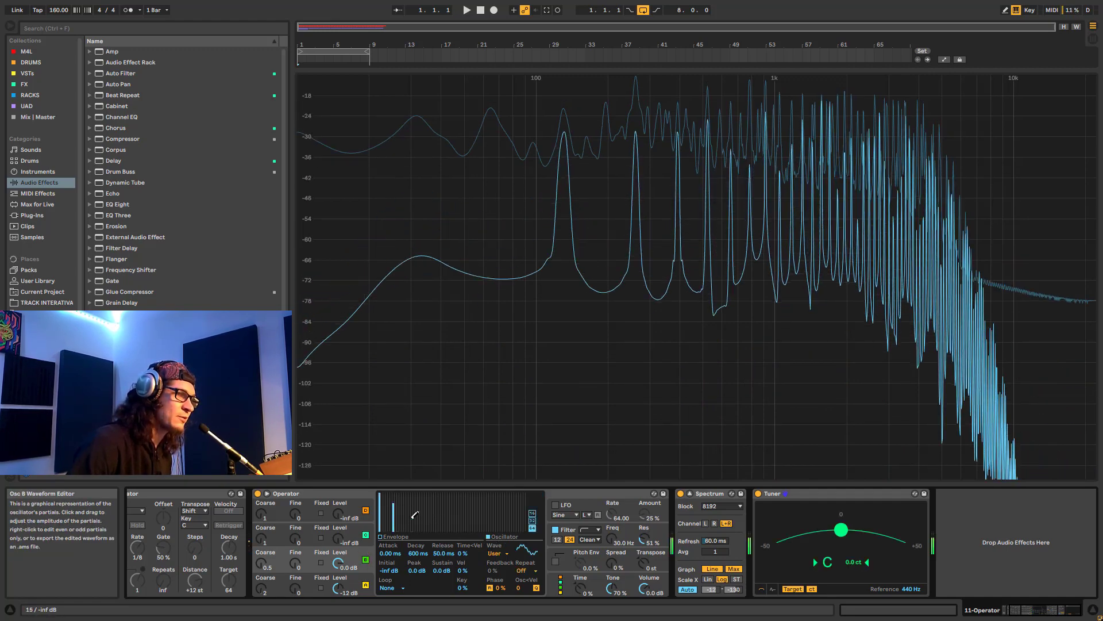
mouse_move(449, 515)
mouse_down()
mouse_move(503, 508)
mouse_move(515, 515)
mouse_move(509, 529)
mouse_move(497, 526)
mouse_move(520, 505)
mouse_up()
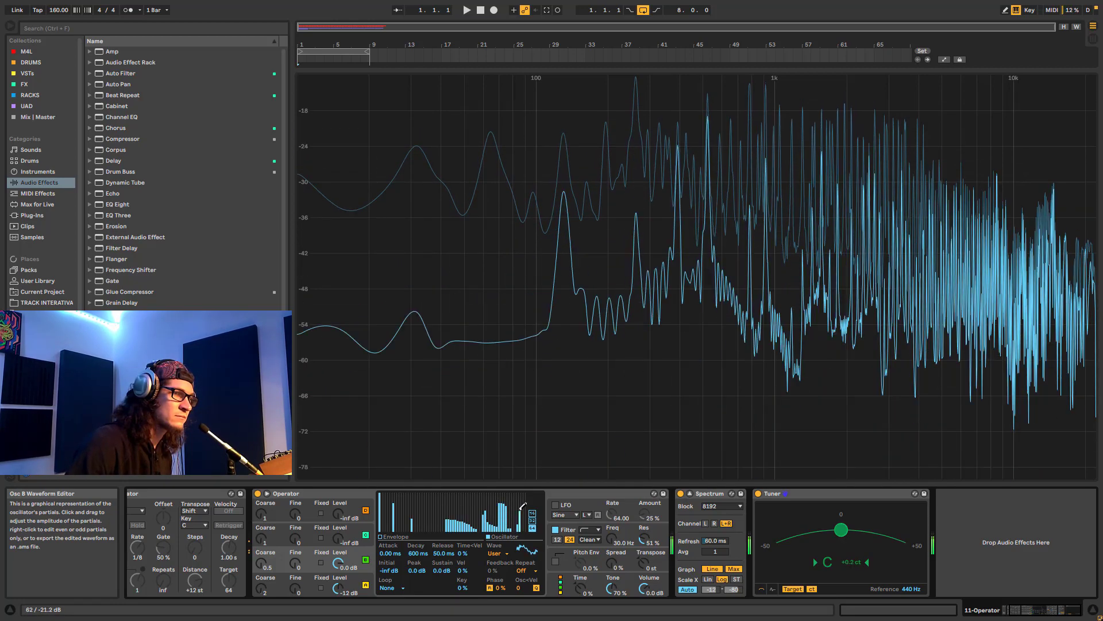
Step: Add middle partials to oscillator B's waveform and raise the high-pass filter frequency to about 2.53 kHz during playback
mouse_move(444, 509)
mouse_down()
mouse_move(430, 508)
mouse_move(439, 531)
mouse_up()
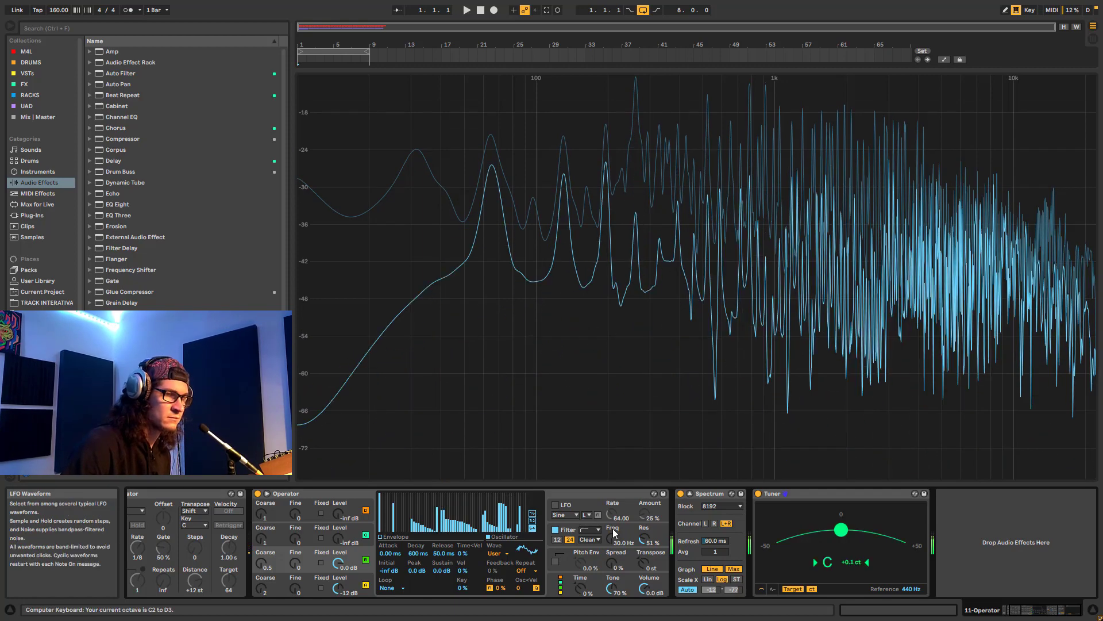
drag(611, 538, 611, 475)
key(space)
Step: Turn on the Arpeggiator, set its rate to 1/16 with a longer gate, and set Operator's filter frequency to about 1.18 kHz
drag(1017, 605, 911, 608)
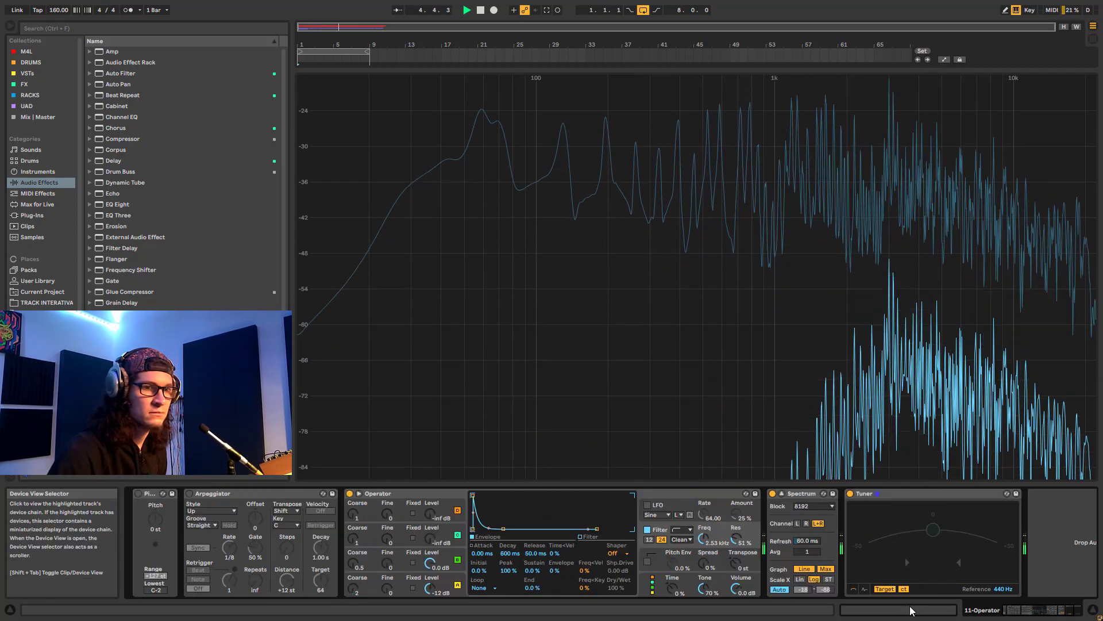
click(189, 493)
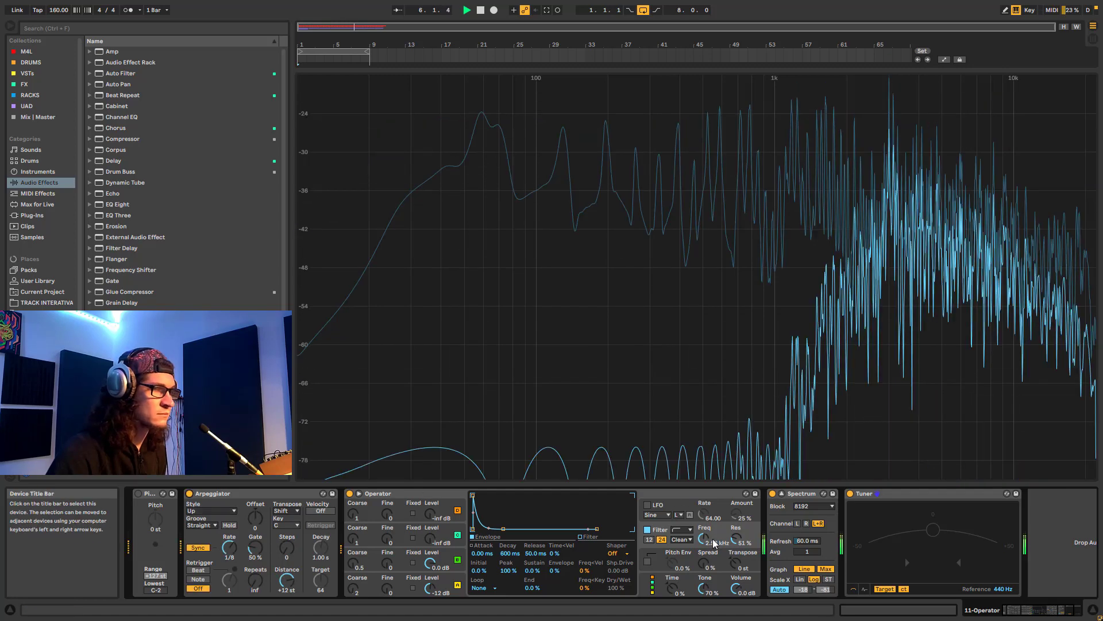
mouse_move(711, 541)
mouse_down()
mouse_move(712, 563)
mouse_move(712, 529)
mouse_up()
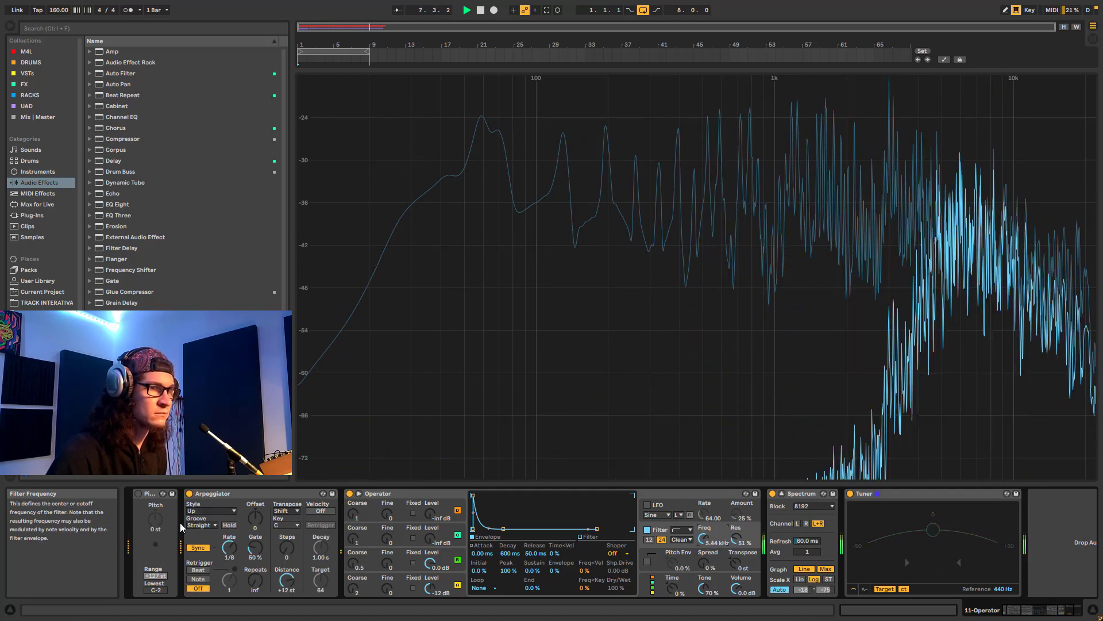
drag(254, 549, 255, 525)
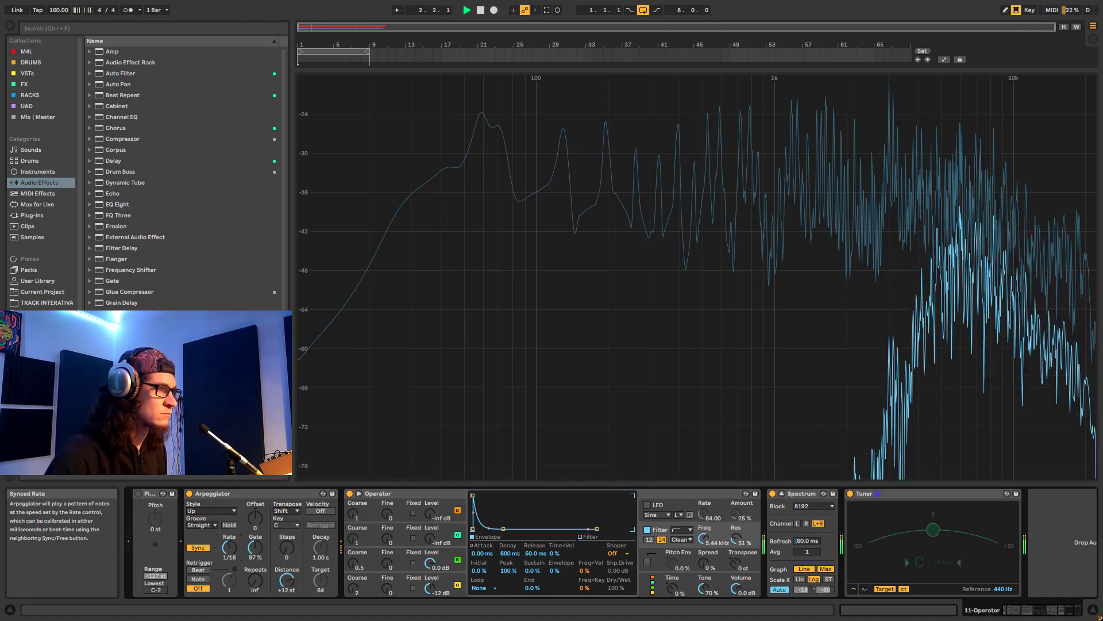
drag(255, 547, 254, 556)
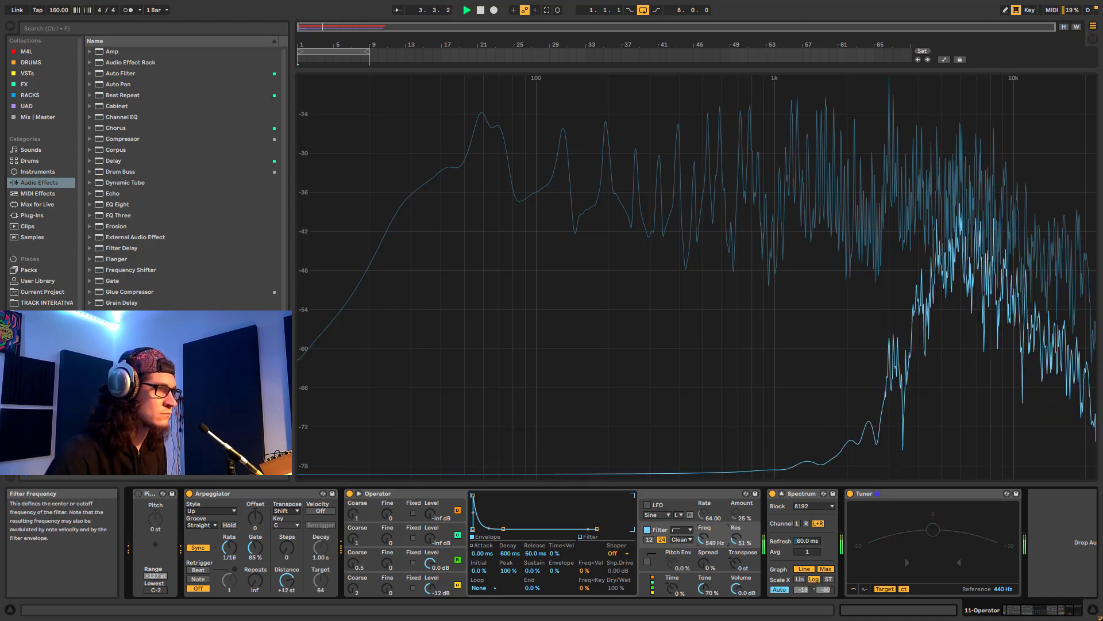
mouse_move(703, 539)
mouse_down()
mouse_move(703, 566)
mouse_move(703, 485)
mouse_move(704, 592)
mouse_move(703, 532)
mouse_up()
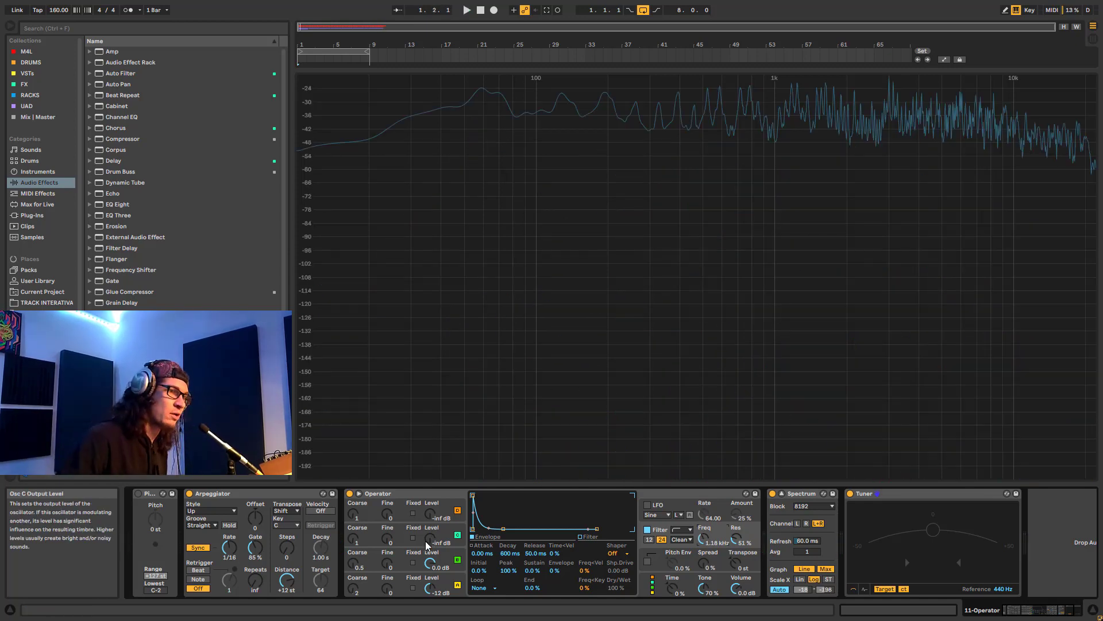
Step: Turn off the Arpeggiator and bring in oscillators C at -7.0 dB and D at 0.0 dB, both with coarse frequency 0.5
click(189, 494)
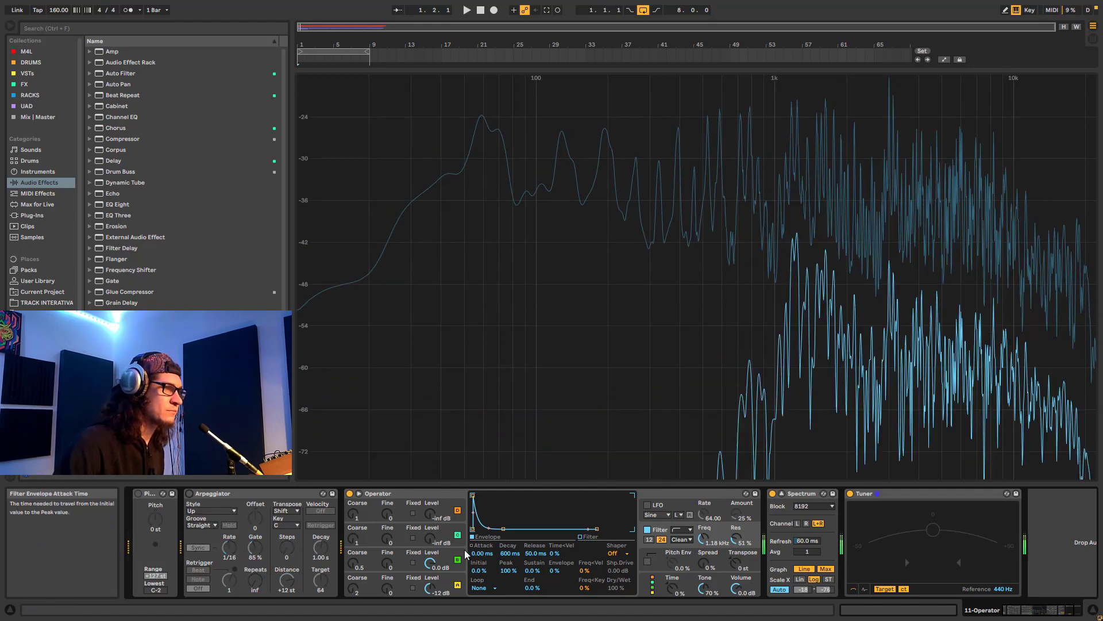
drag(430, 537, 429, 521)
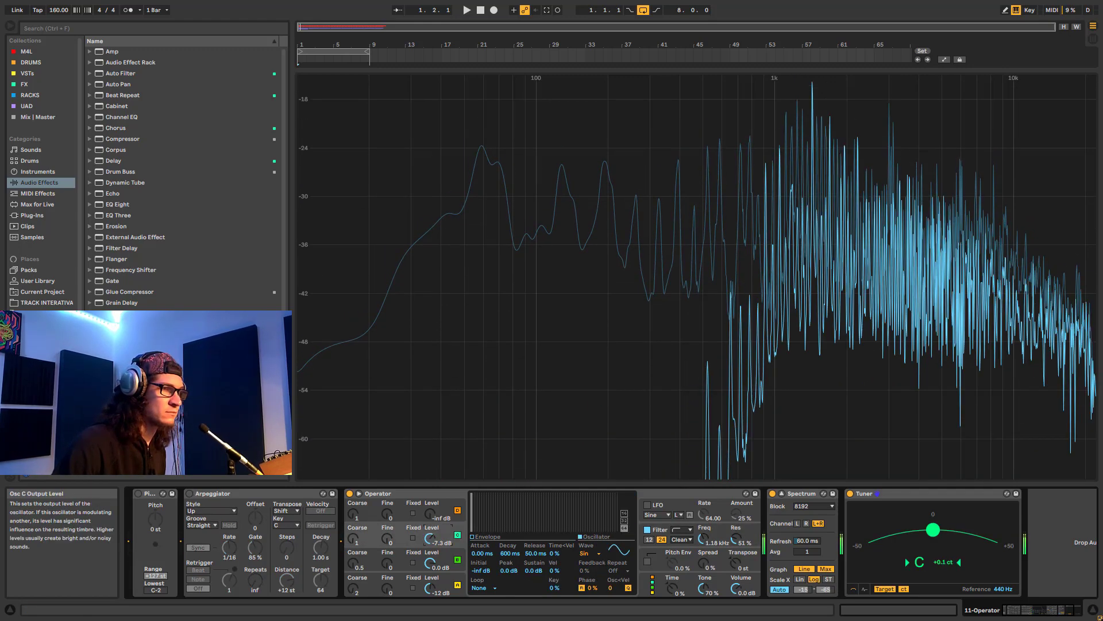
drag(355, 539, 355, 544)
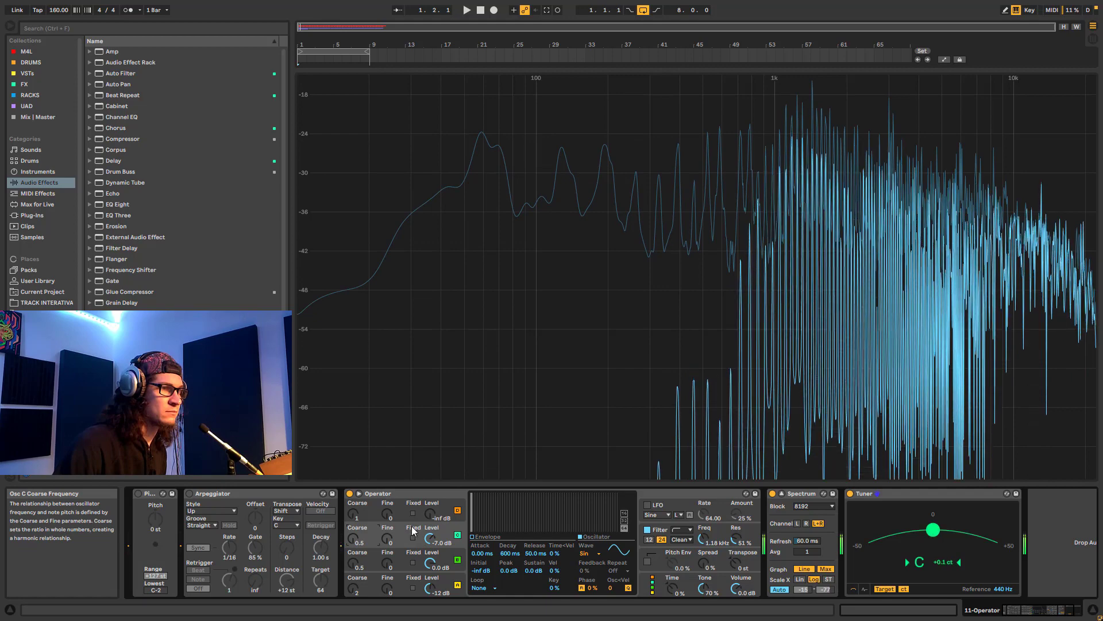
drag(430, 513, 430, 498)
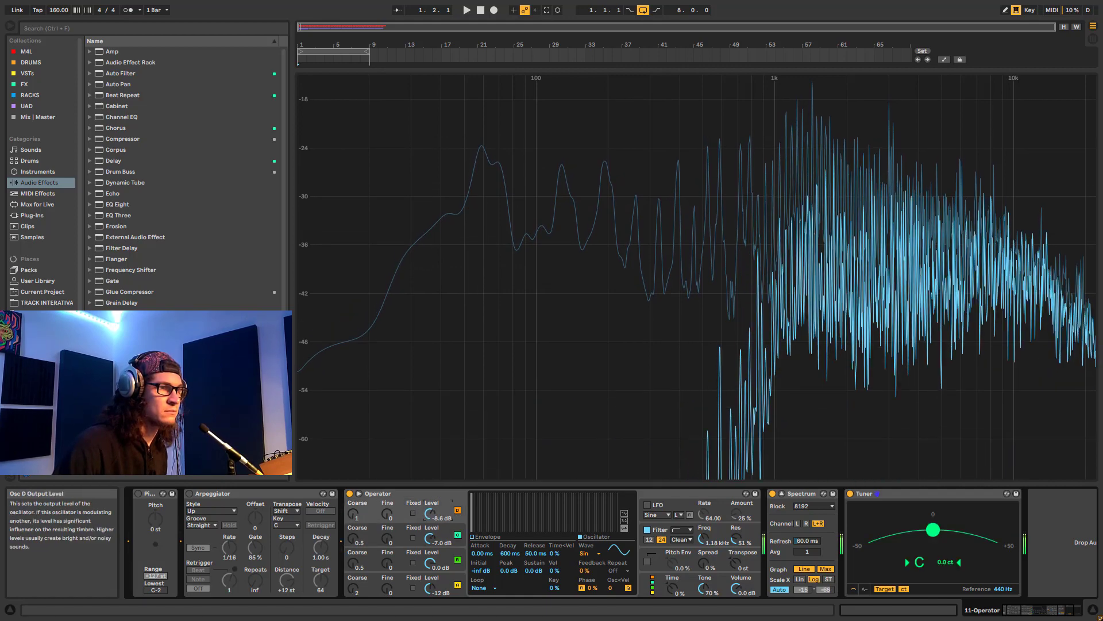
drag(357, 520, 368, 519)
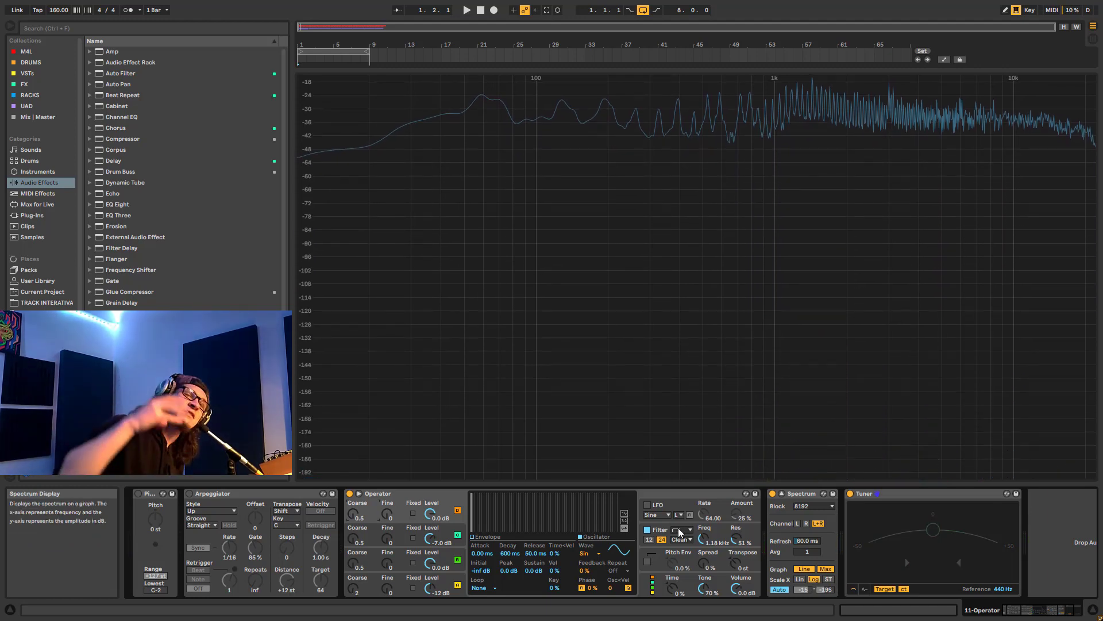
Step: During playback, lower oscillator C's level to -27 dB and sweep the filter frequency from about 161 Hz to 608 Hz
mouse_move(703, 539)
mouse_down()
mouse_move(703, 568)
mouse_move(703, 479)
mouse_move(704, 519)
mouse_up()
key(space)
click(428, 562)
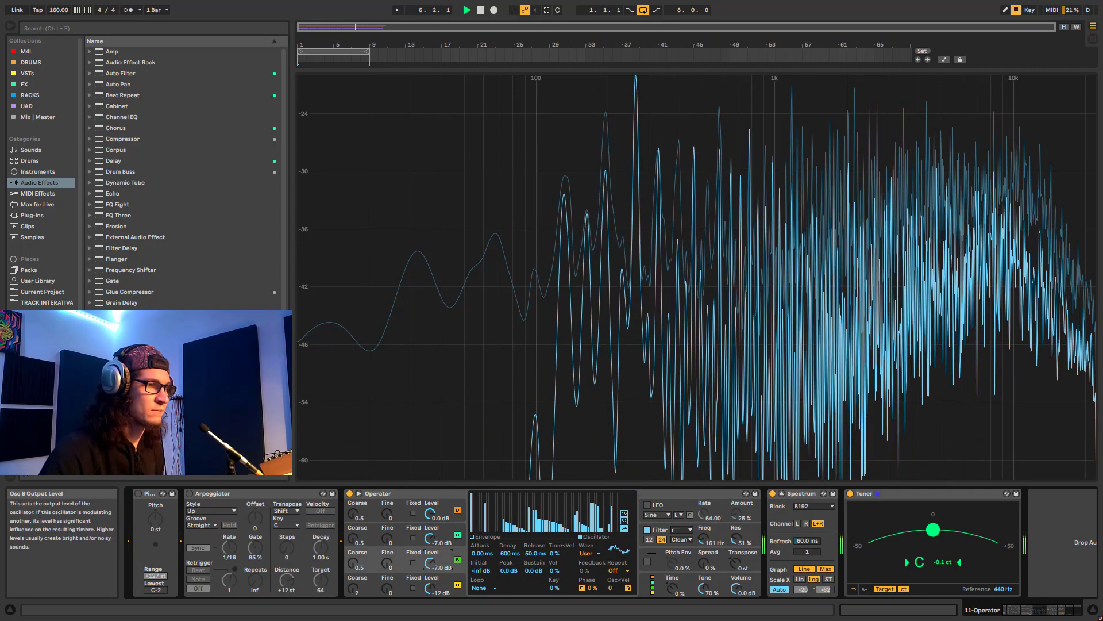
click(430, 539)
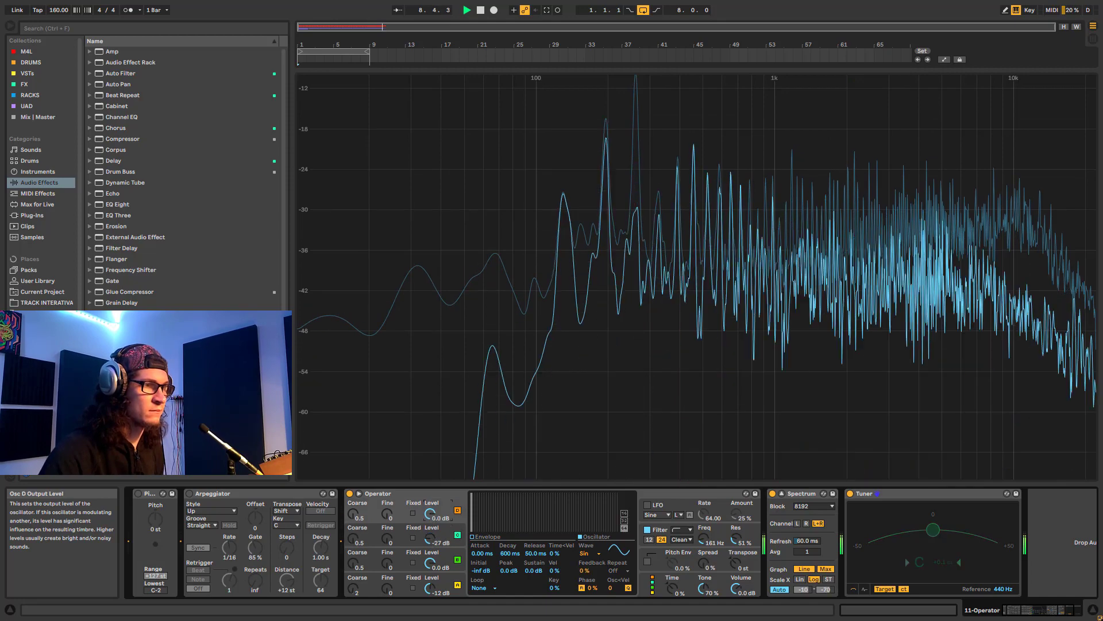
drag(705, 538, 706, 527)
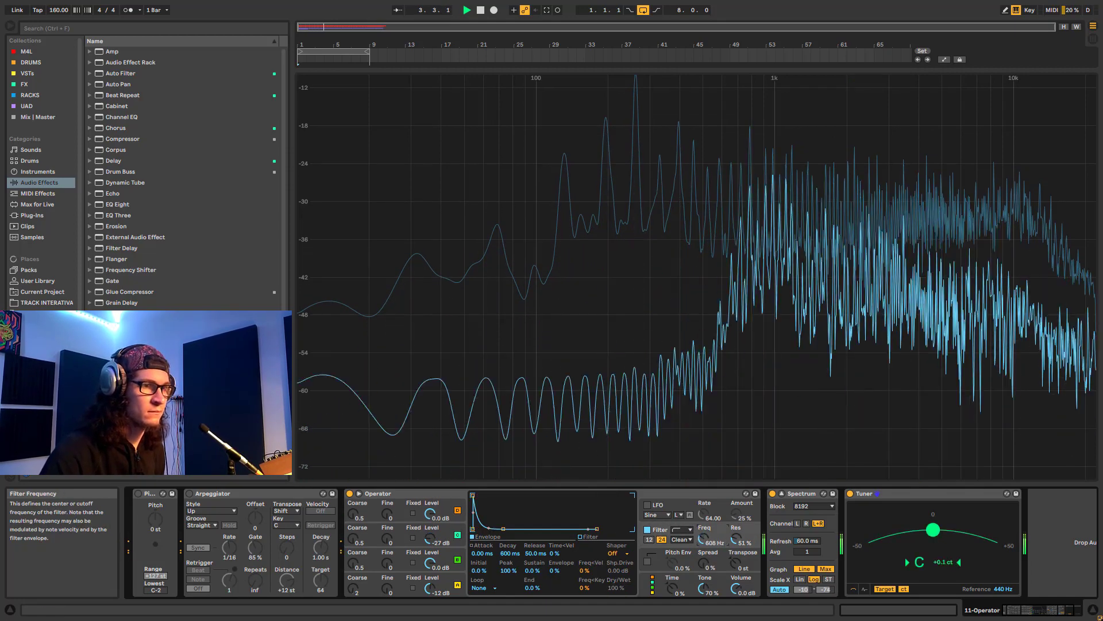
Step: Turn the Arpeggiator back on and vary its gate and the filter frequency while the loop plays
click(189, 493)
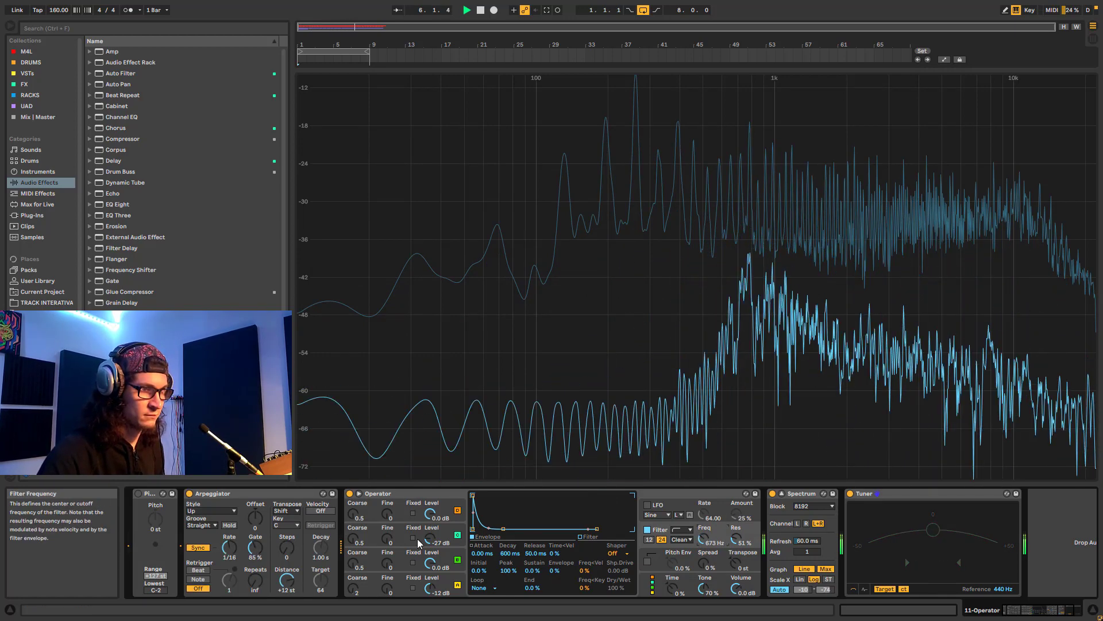
drag(255, 547, 255, 489)
mouse_move(703, 539)
mouse_down()
mouse_move(702, 566)
mouse_move(700, 539)
mouse_up()
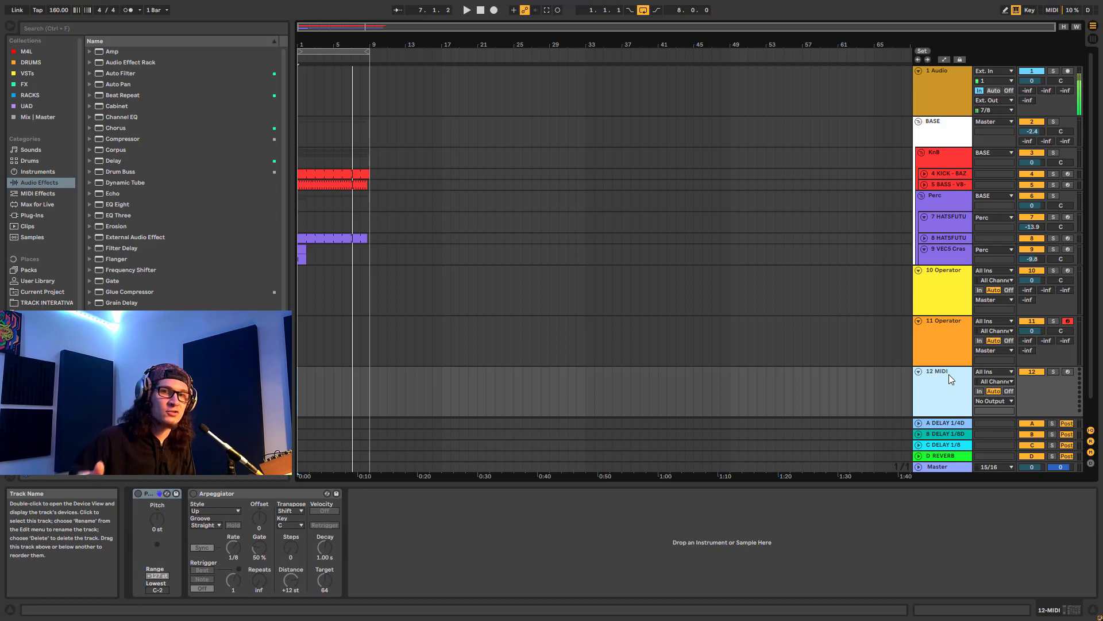
Step: Load Wavetable on track 12 and set its amp envelope to 0.00 ms attack, 0.0 dB sustain and 1.50 ms release
click(37, 172)
double_click(121, 172)
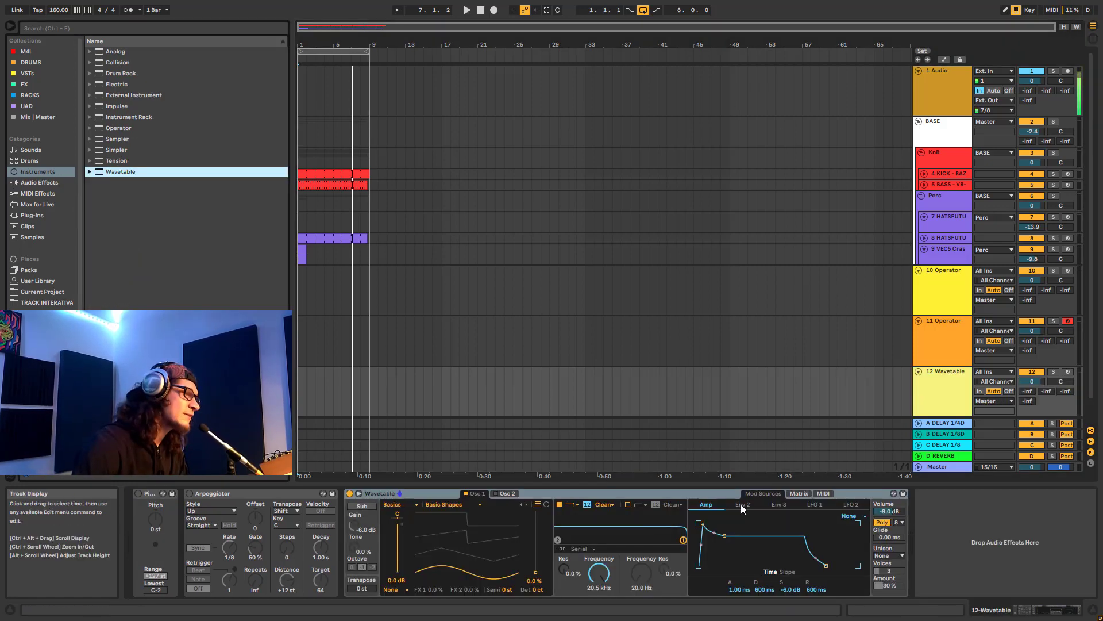
click(815, 589)
Step: Add a Saturator and a Spectrum after the Wavetable instrument
click(47, 175)
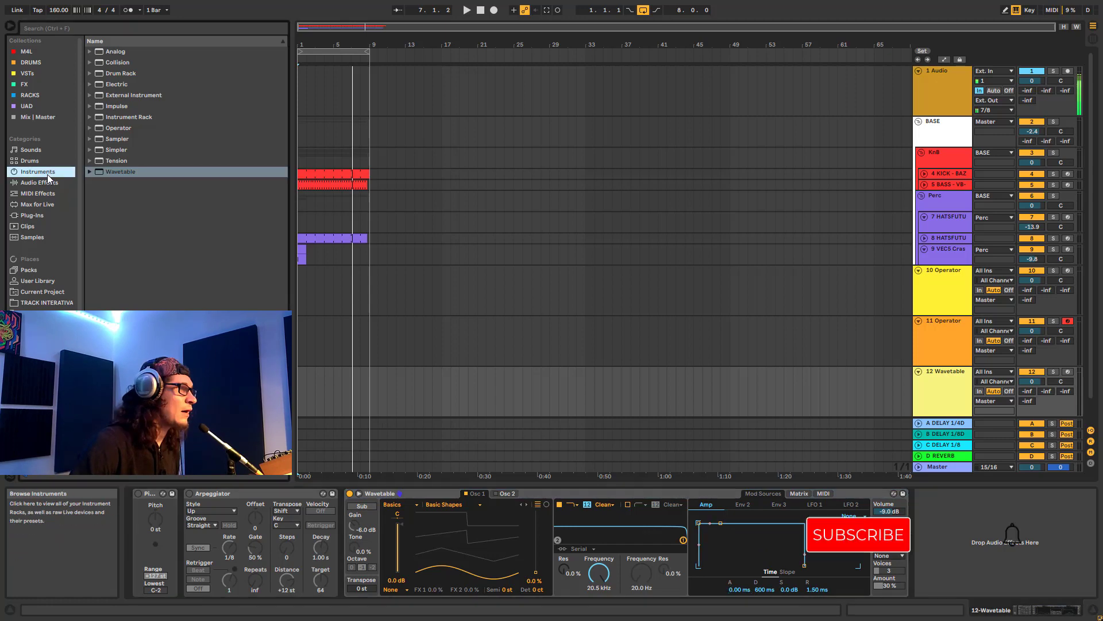
click(46, 182)
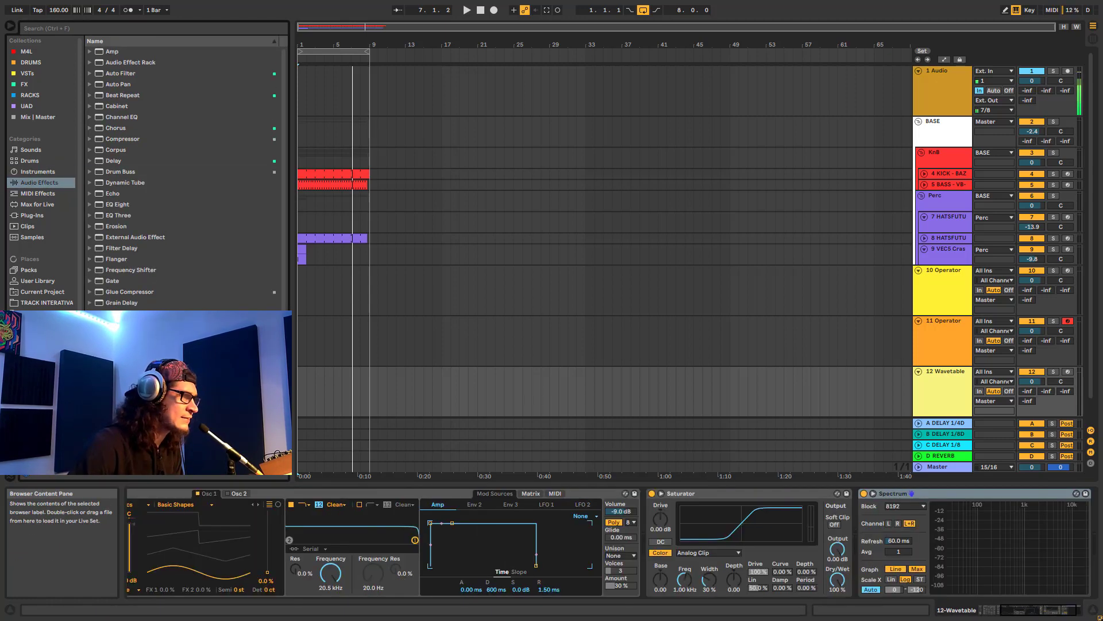
drag(1027, 613, 1007, 612)
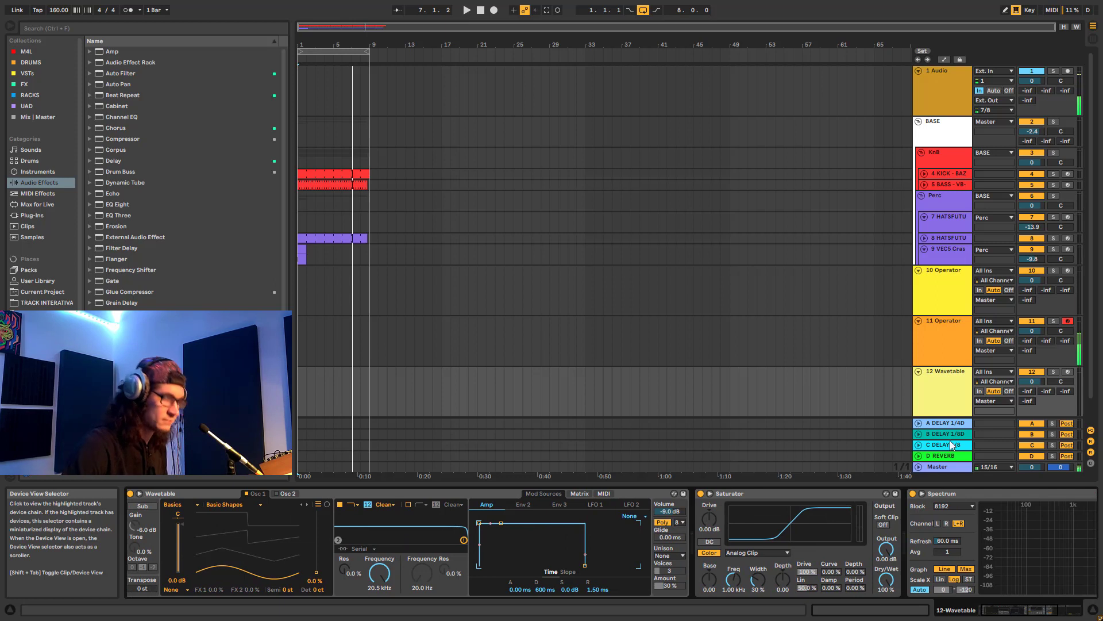
Step: Arm the Wavetable track and set the Saturator to Sinoid Fold with output at -12.3 dB and drive at about 29.1 dB
click(1069, 371)
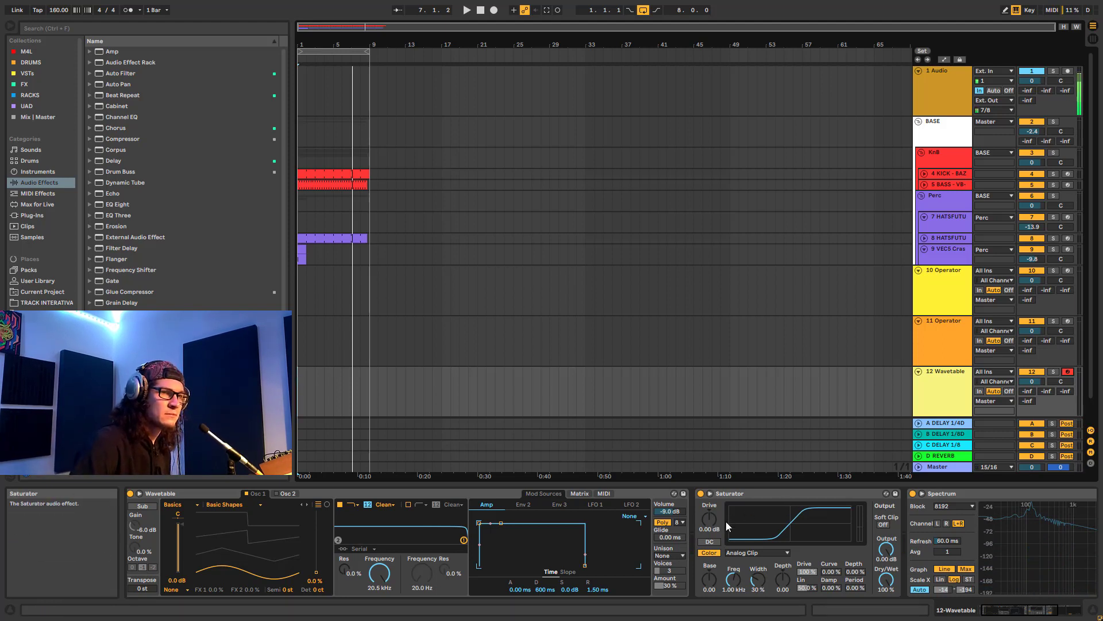
click(743, 552)
click(747, 535)
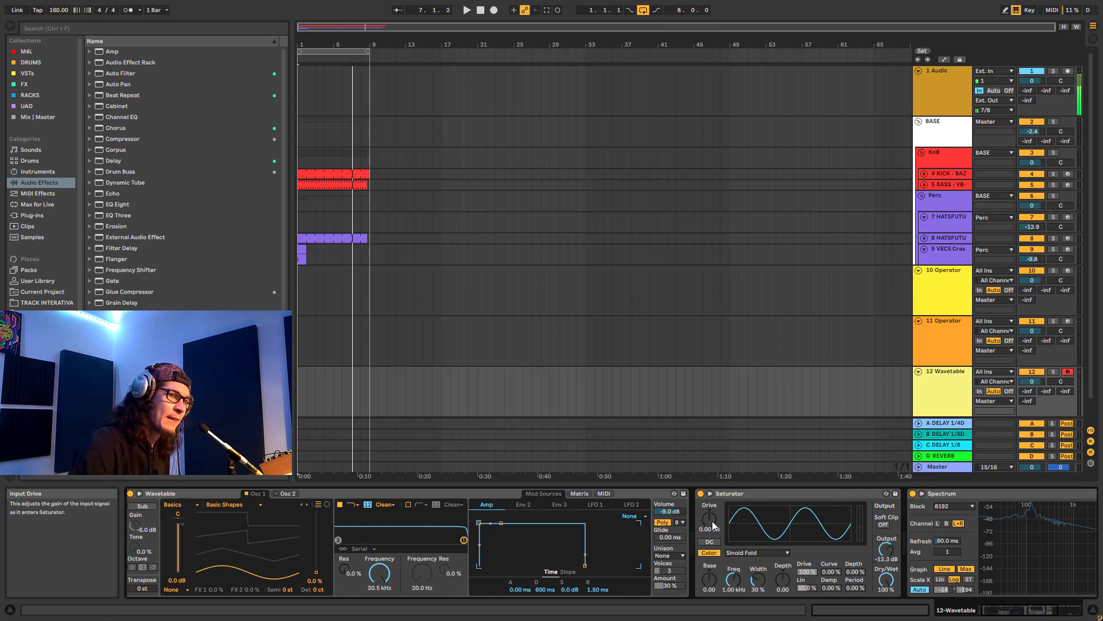
drag(710, 519, 709, 488)
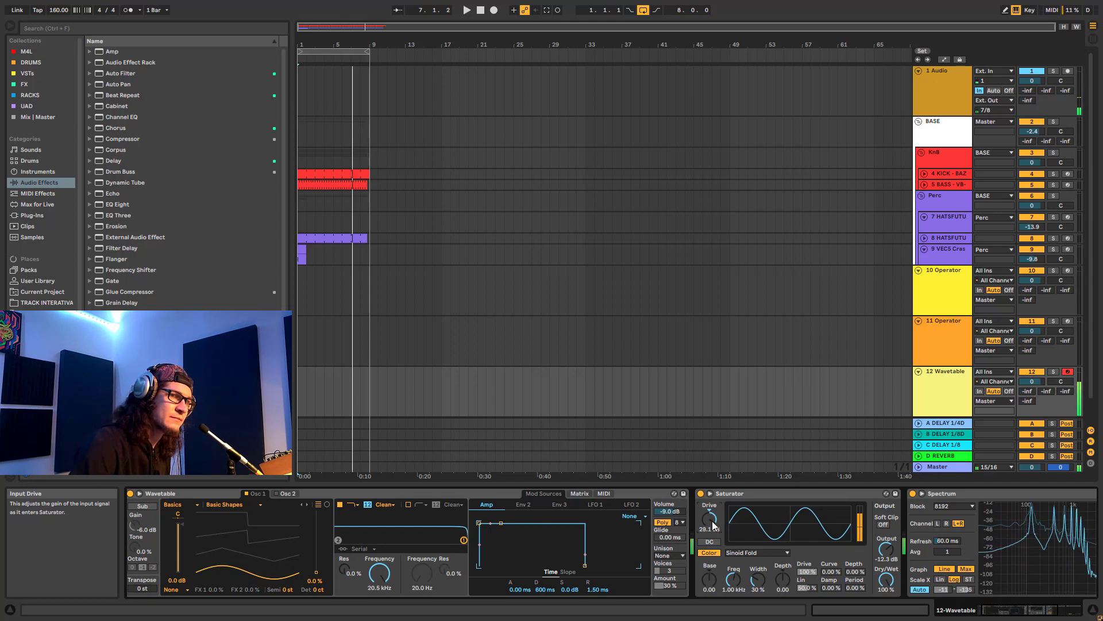
Step: Enlarge the Spectrum display and play notes while raising the Saturator's drive to 36.0 dB
double_click(1029, 539)
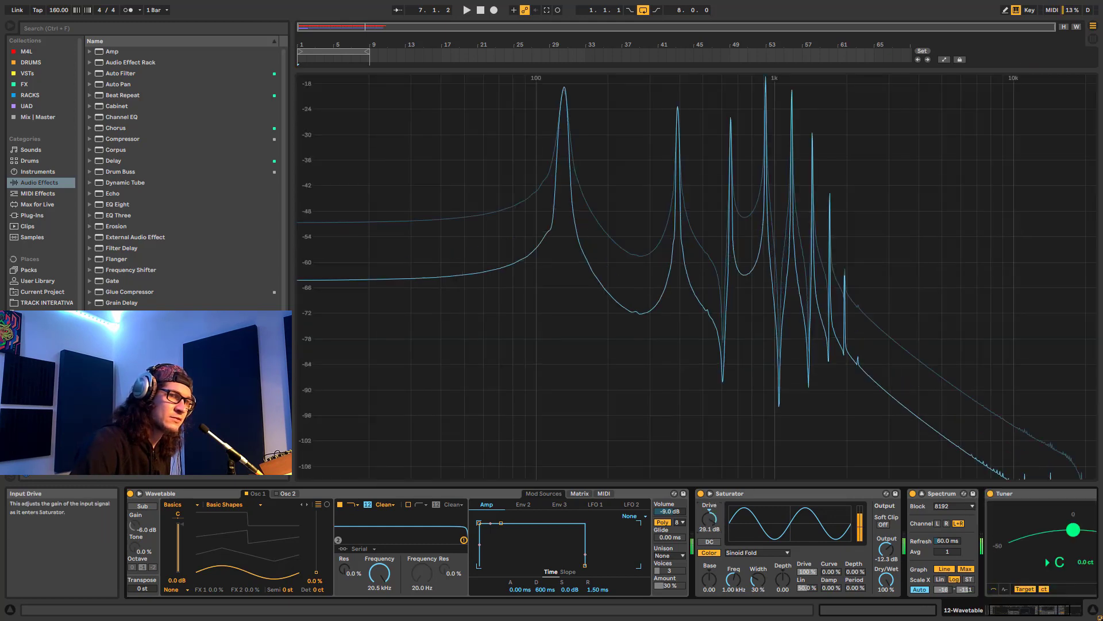
mouse_move(709, 519)
mouse_down()
mouse_move(709, 539)
mouse_move(707, 503)
mouse_up()
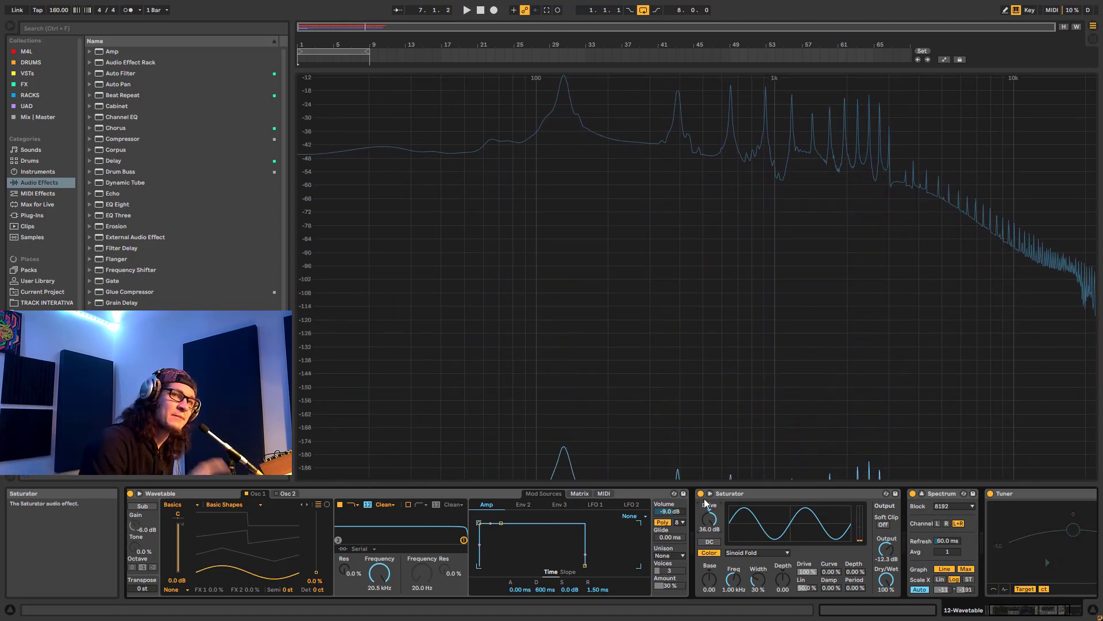
key(a)
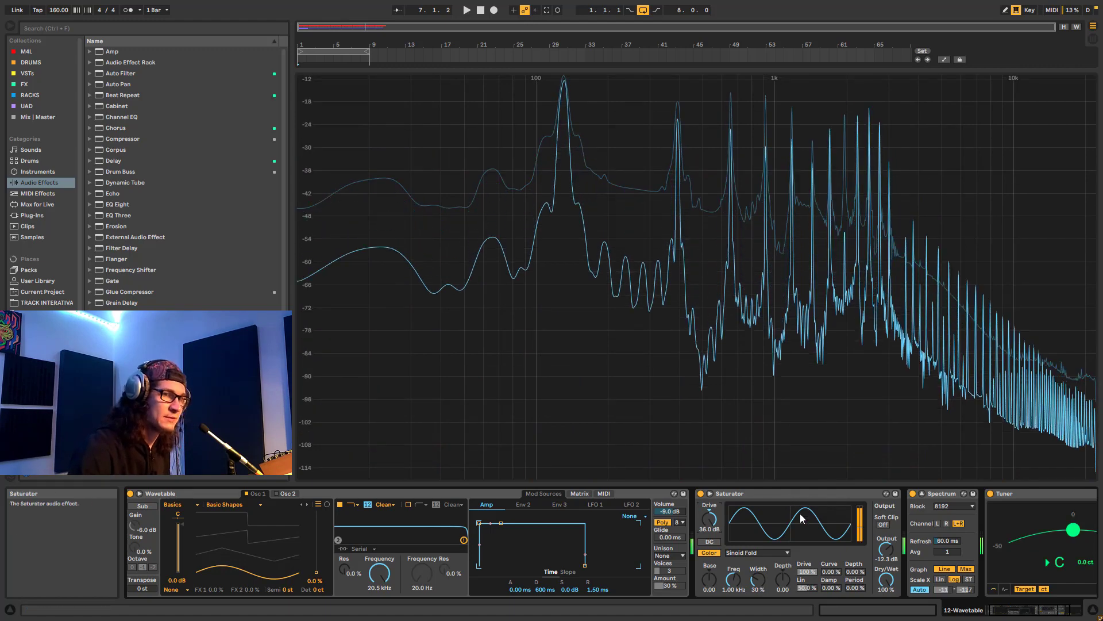
Step: Compare the Saturator's sound with Soft Clip on and off, and leave Soft Clip on
click(882, 524)
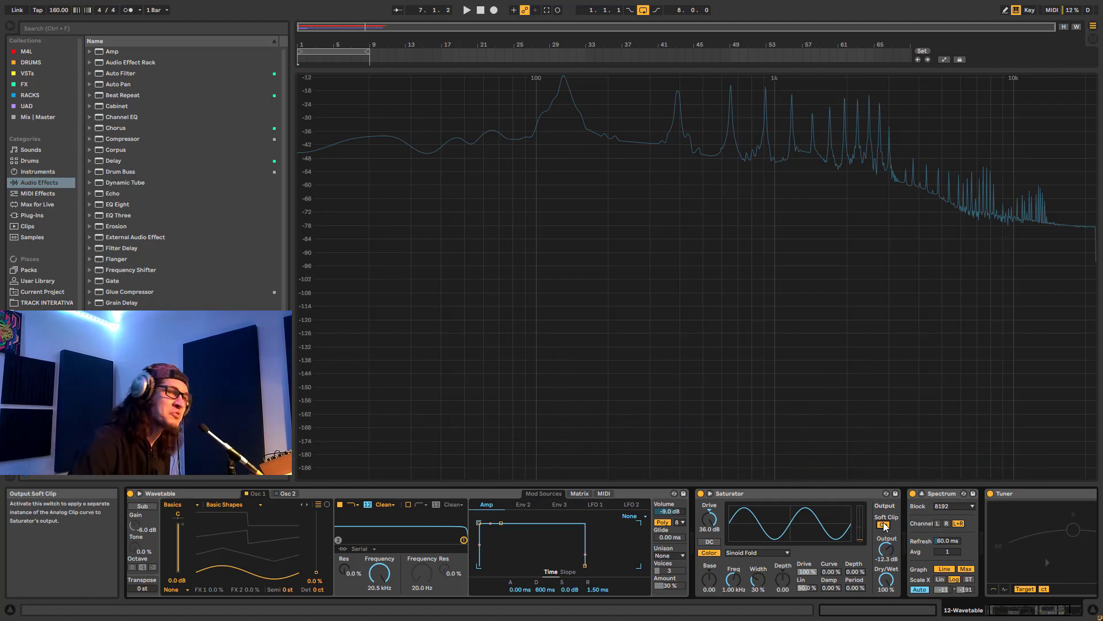
click(883, 525)
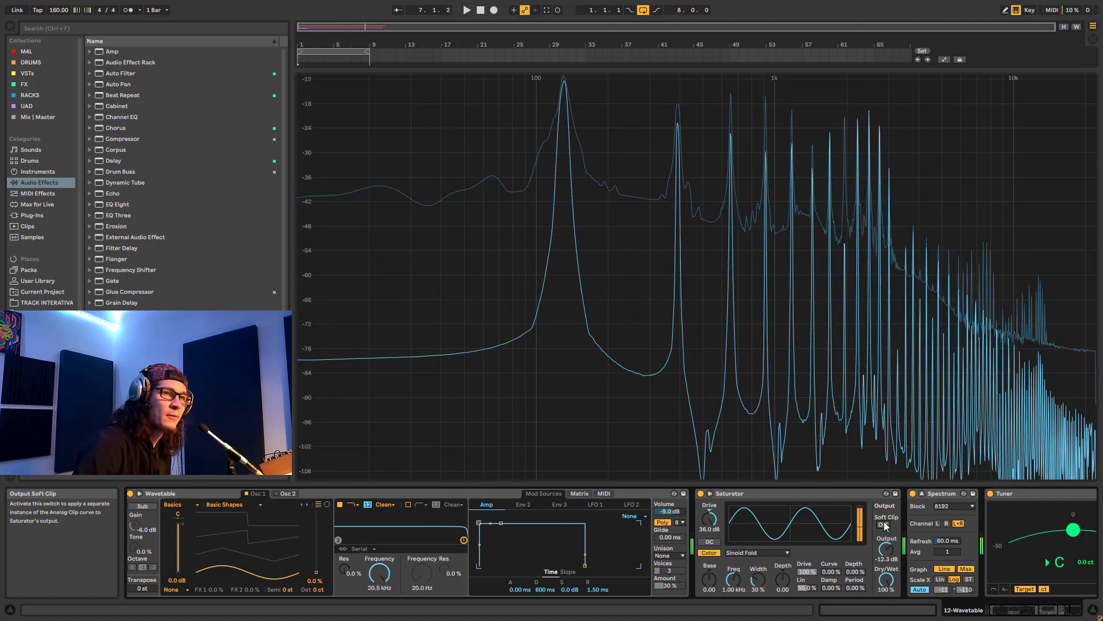
click(883, 524)
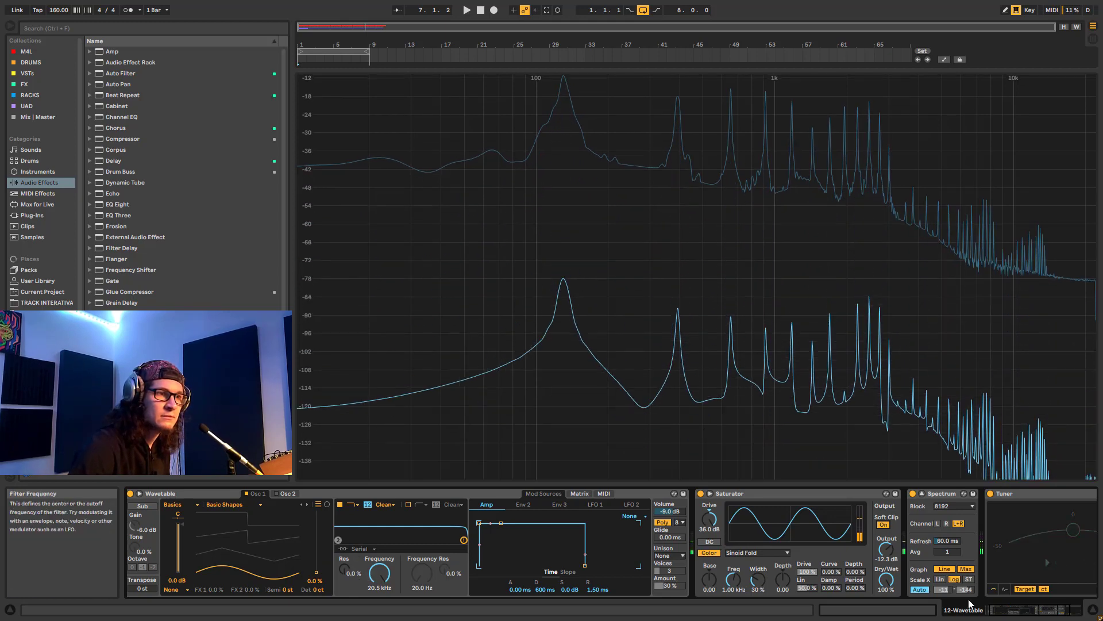
Step: Switch Wavetable oscillator 1 to the Amber wavetable from the Collection category
click(1006, 609)
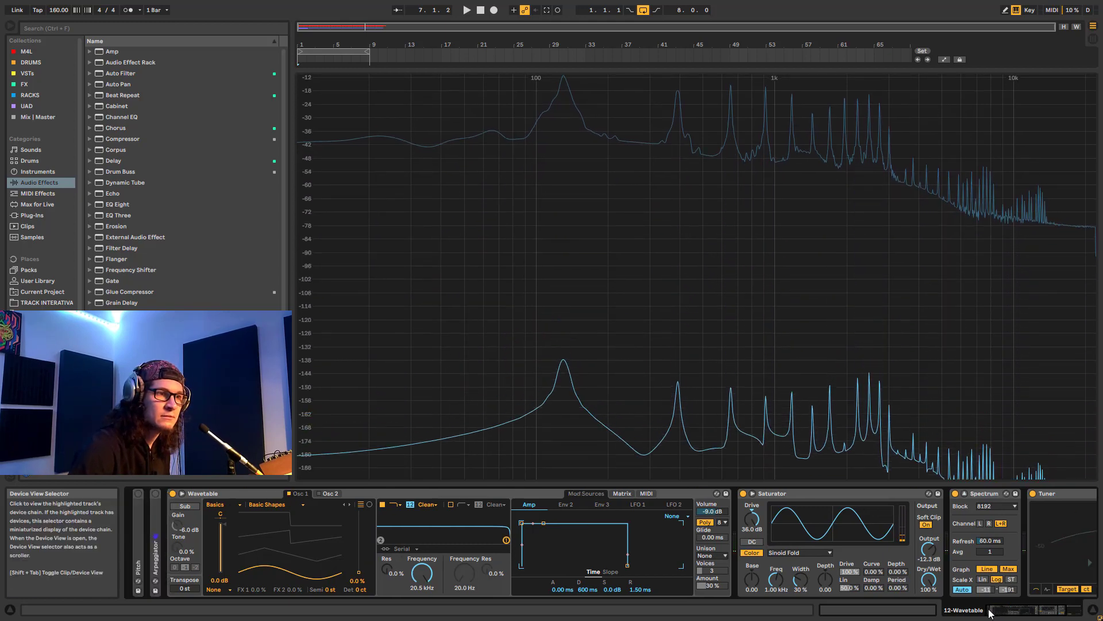
click(254, 505)
click(251, 504)
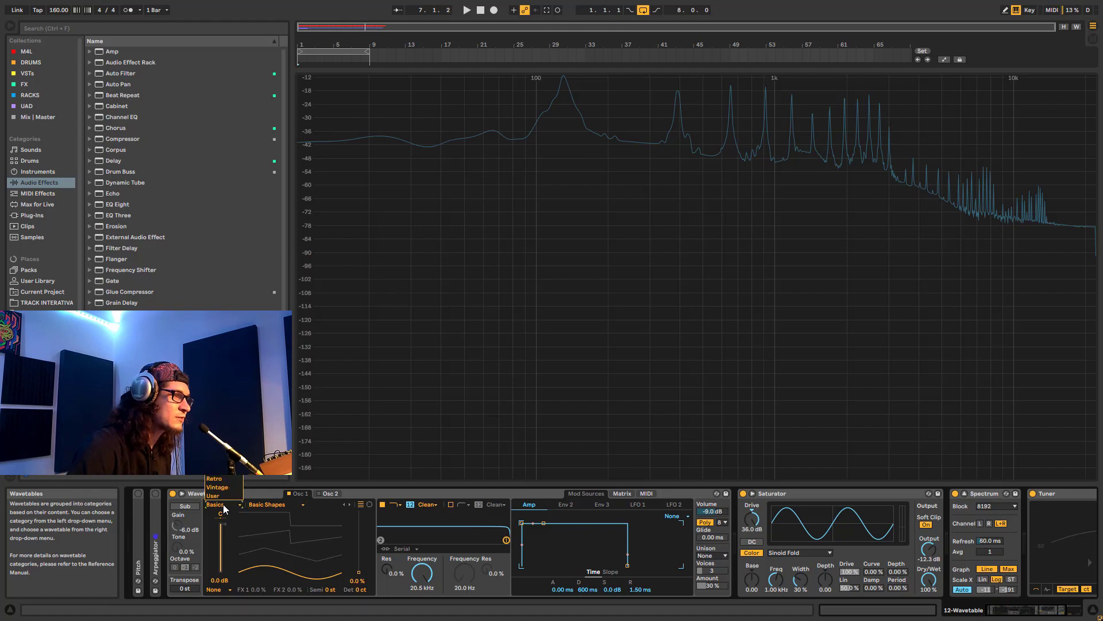
click(221, 516)
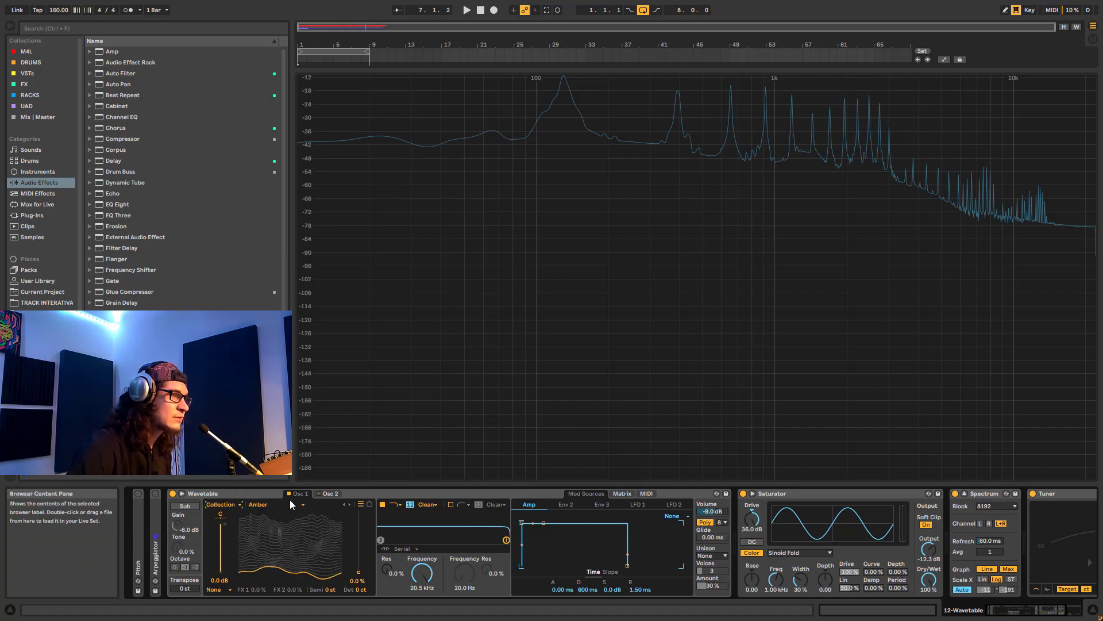
Step: Set oscillator 1's wavetable position to 50%, lower the computer keyboard's octave to C1, and change the wavetable to Aureolin
drag(332, 568, 331, 538)
key(z)
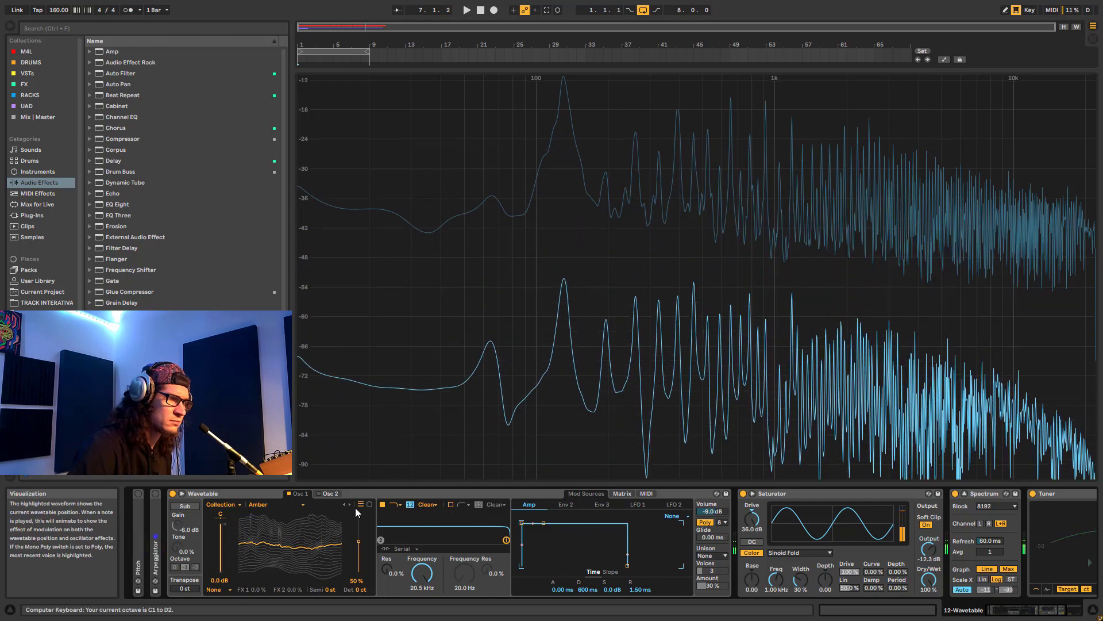
click(348, 504)
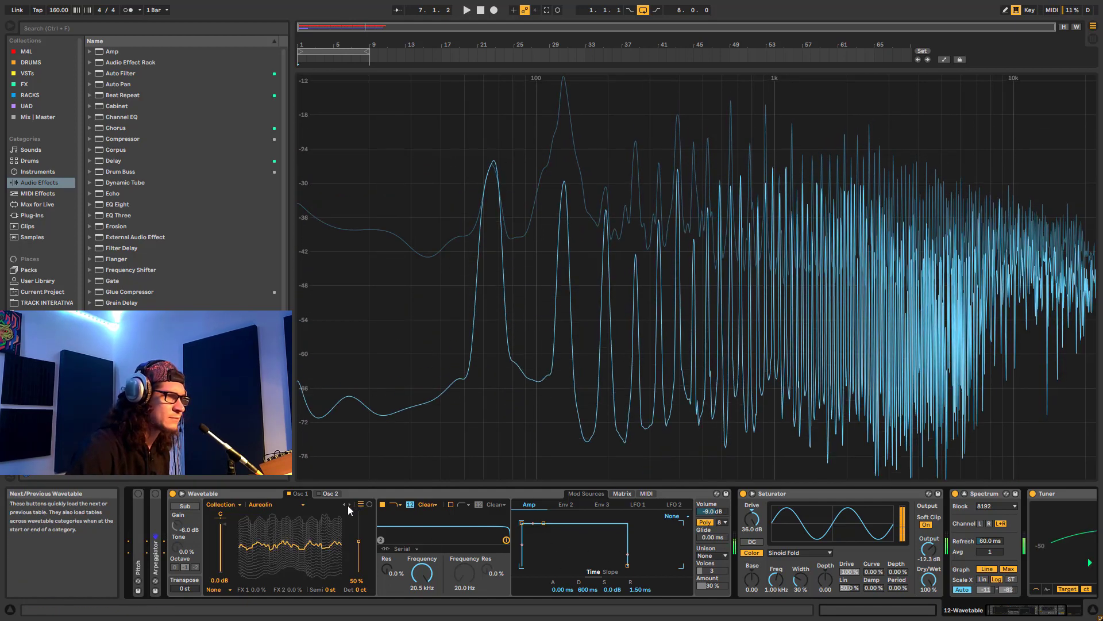
Step: Change oscillator 1's wavetable to Cobalt and sweep its wavetable position up to 83% and down to 6.7%
click(350, 505)
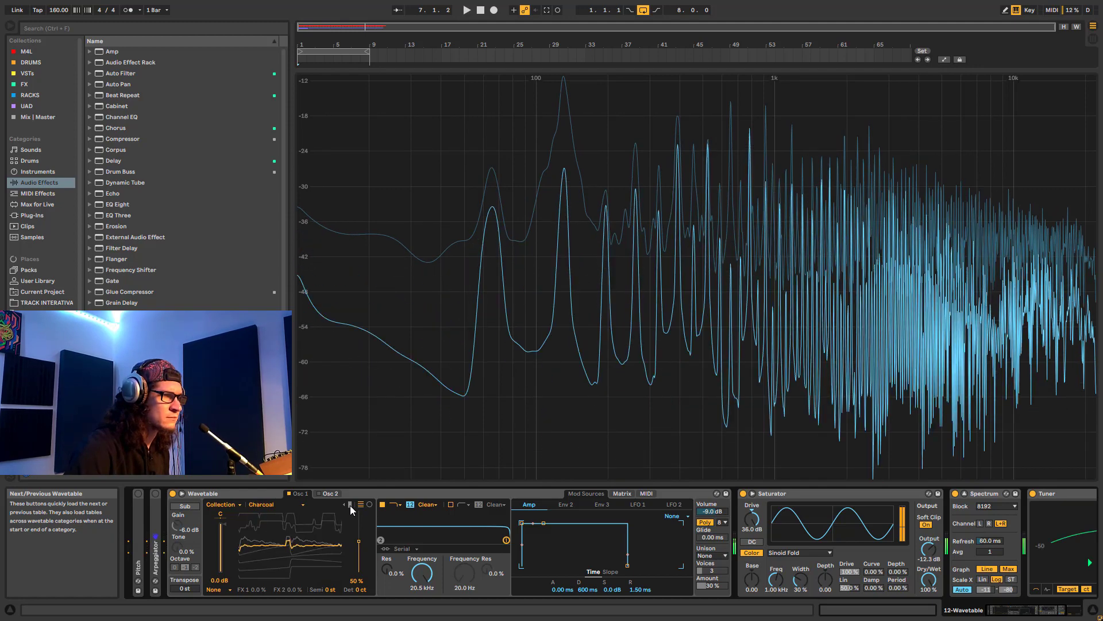
click(350, 505)
drag(359, 531, 358, 521)
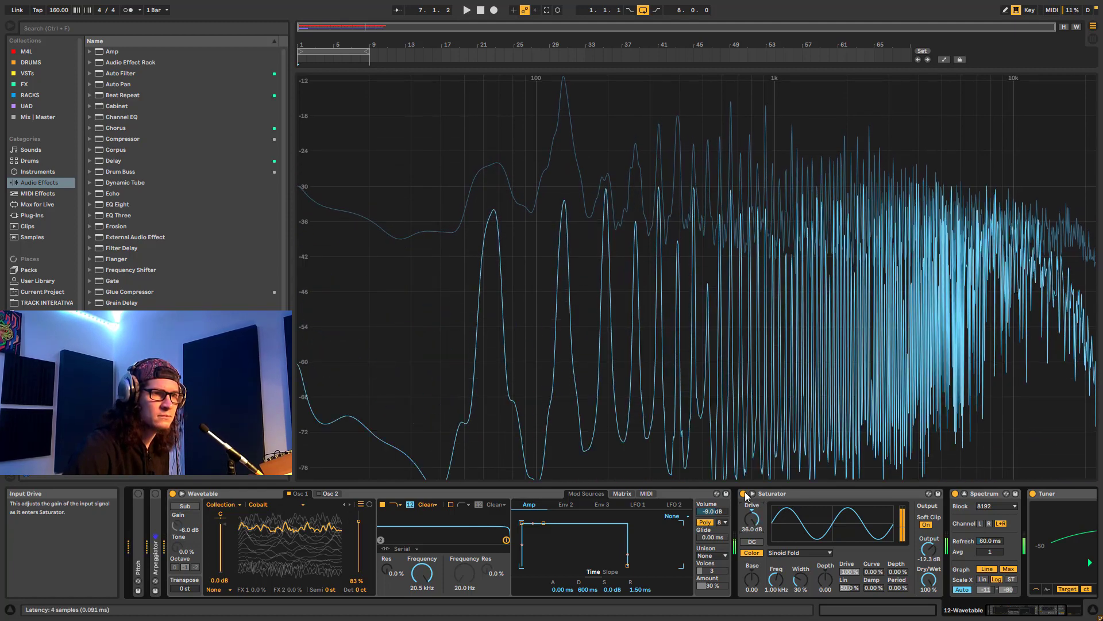
drag(330, 524, 330, 571)
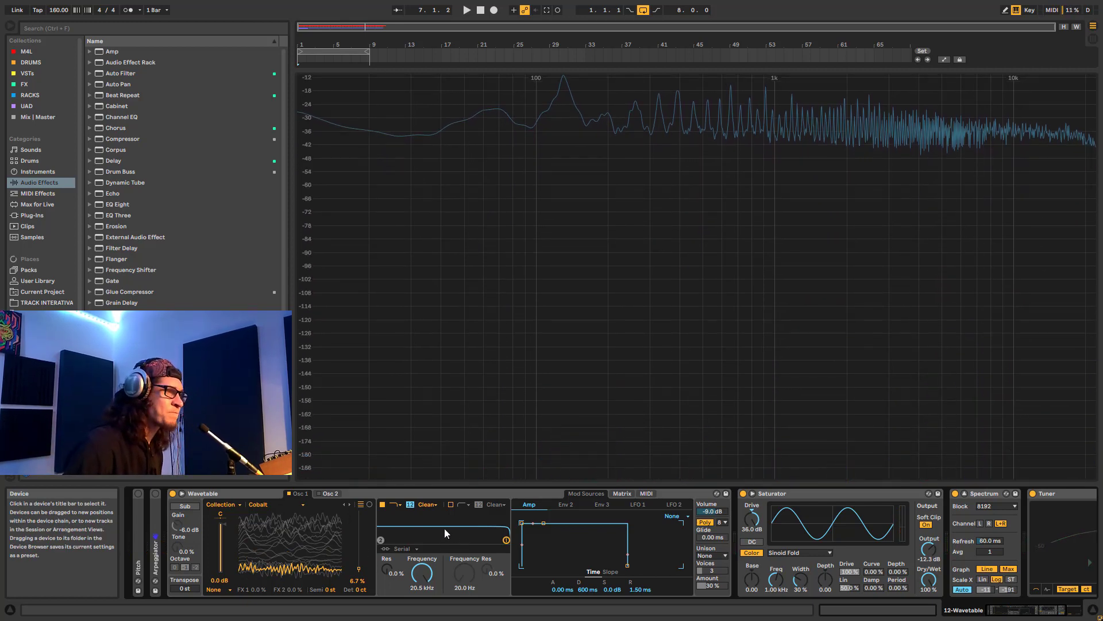
Step: Try Wavetable's first filter as a high-pass with 69% resonance and a cutoff swept to 1.82 kHz, and switch the filter off
click(394, 508)
click(394, 523)
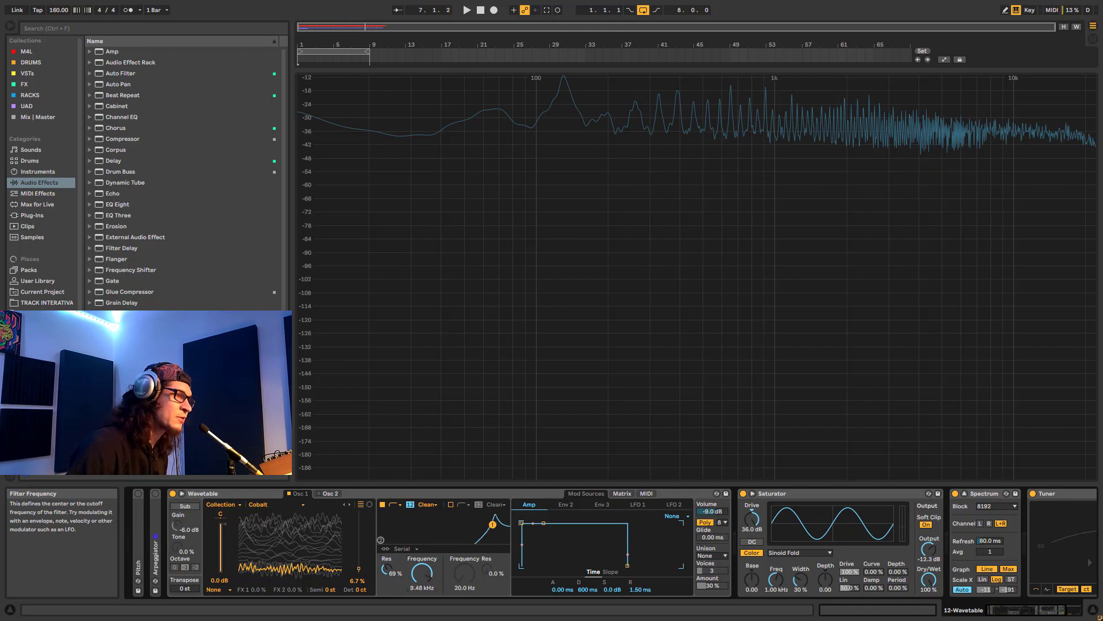
drag(421, 573, 422, 543)
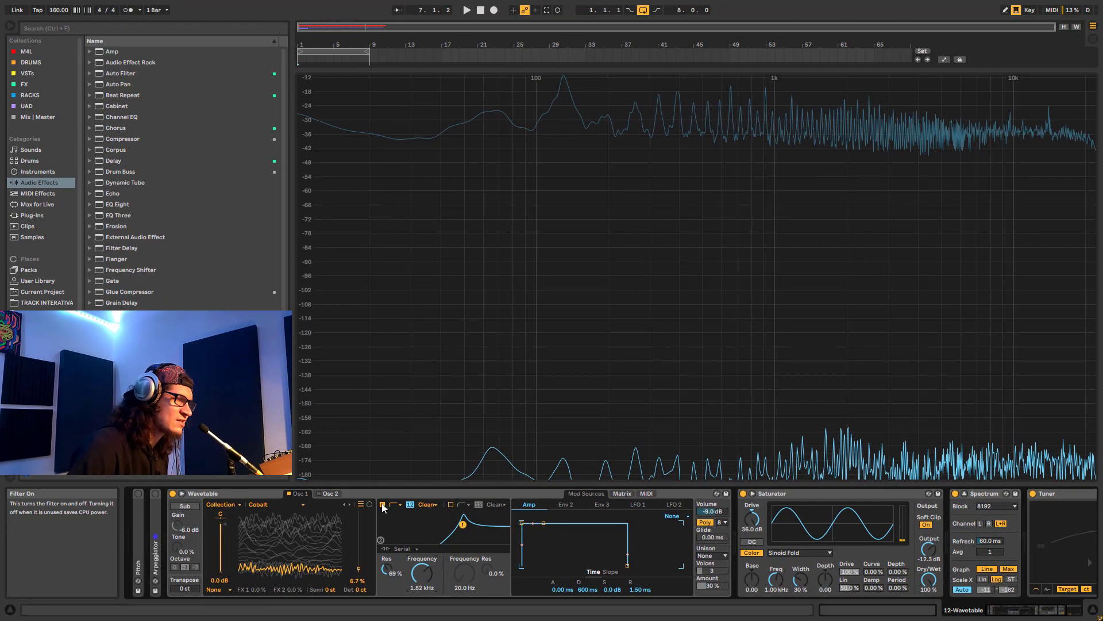
Step: Insert an Auto Filter after the Saturator as a high-pass with 53% resonance, raise its cutoff to 3.69 kHz, and play the arrangement
drag(997, 613, 1005, 612)
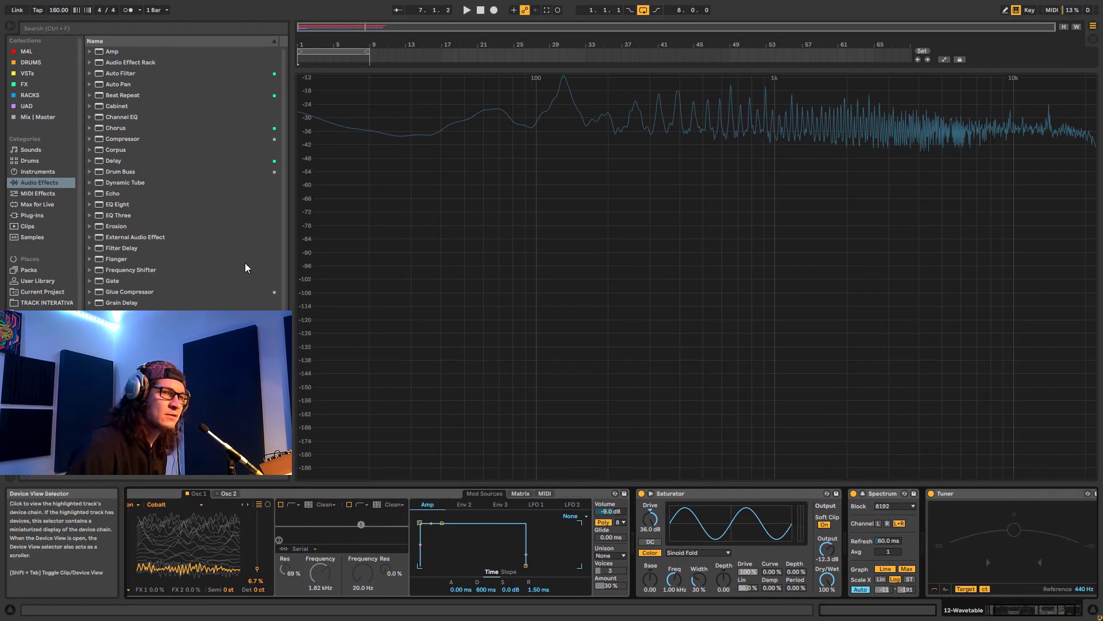
mouse_move(118, 73)
mouse_down()
mouse_move(569, 313)
mouse_move(796, 517)
mouse_move(860, 536)
mouse_up()
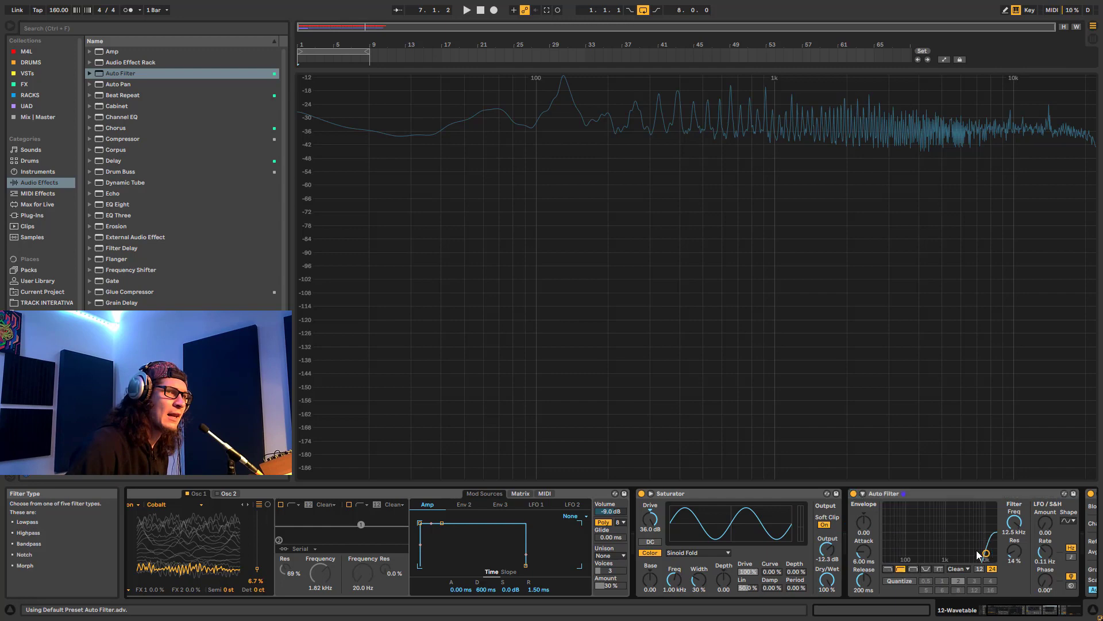
drag(986, 536, 911, 536)
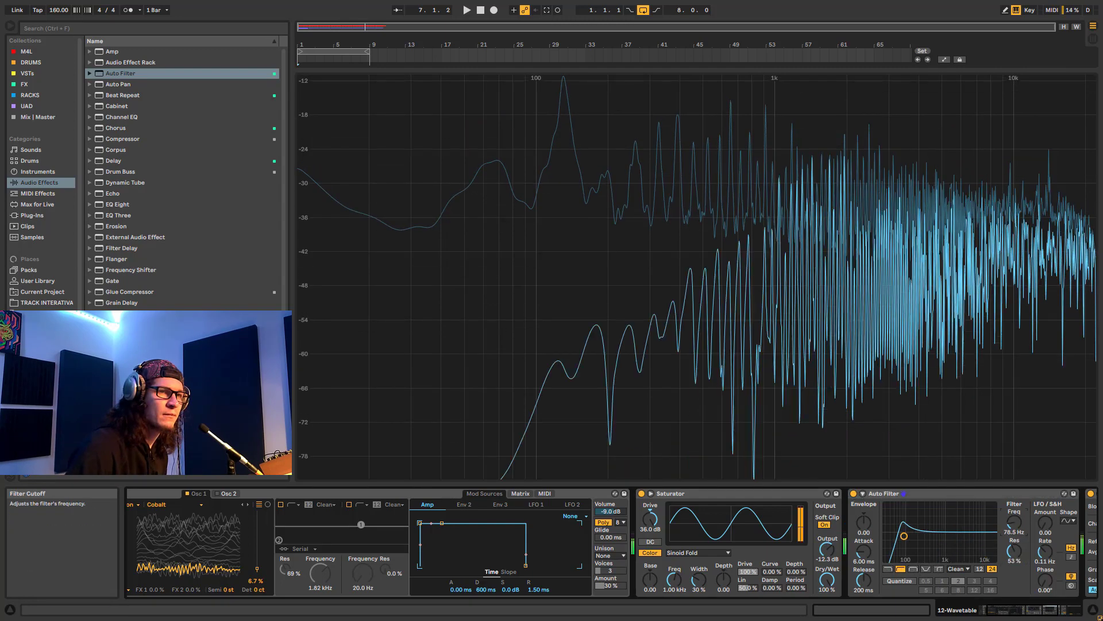
drag(1014, 523, 1014, 490)
key(space)
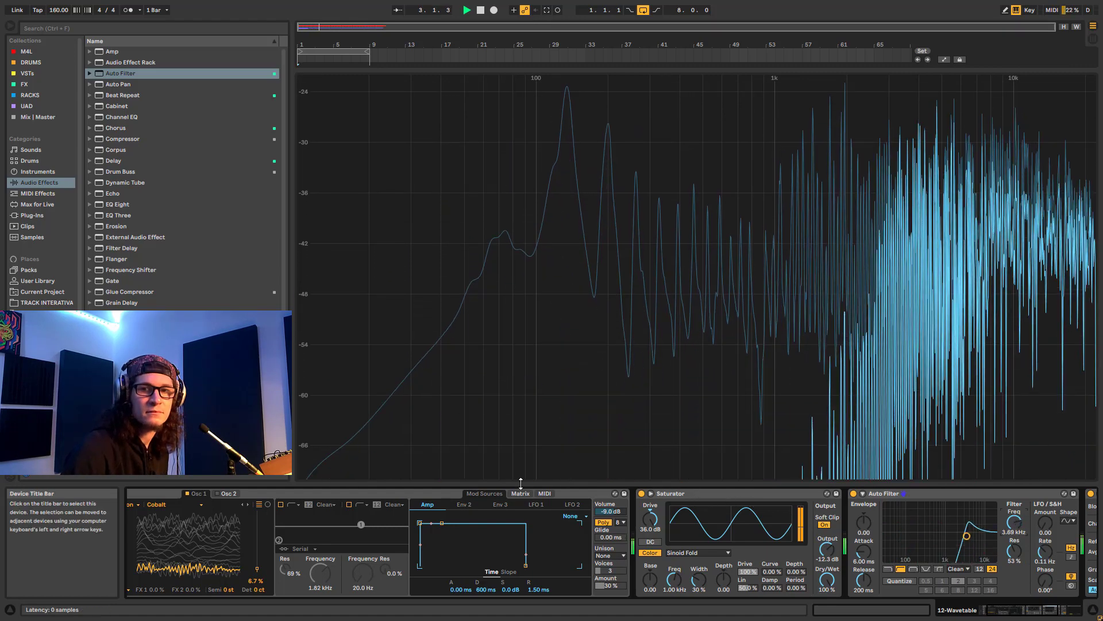
Step: Collapse the Wavetable device and turn on the Arpeggiator with playback stopped
click(452, 494)
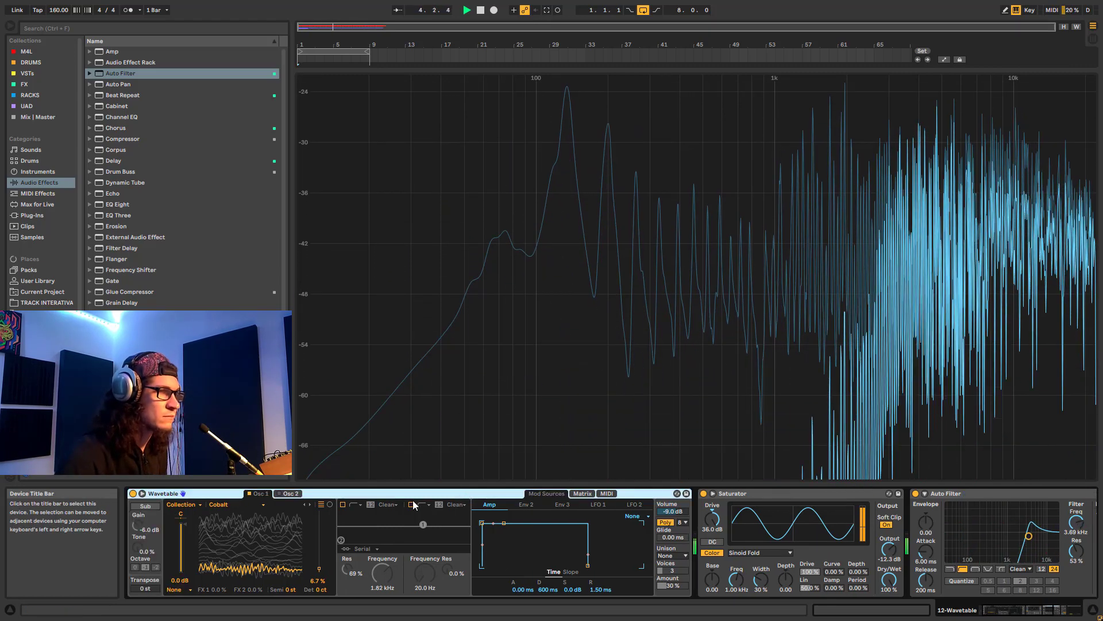
double_click(198, 494)
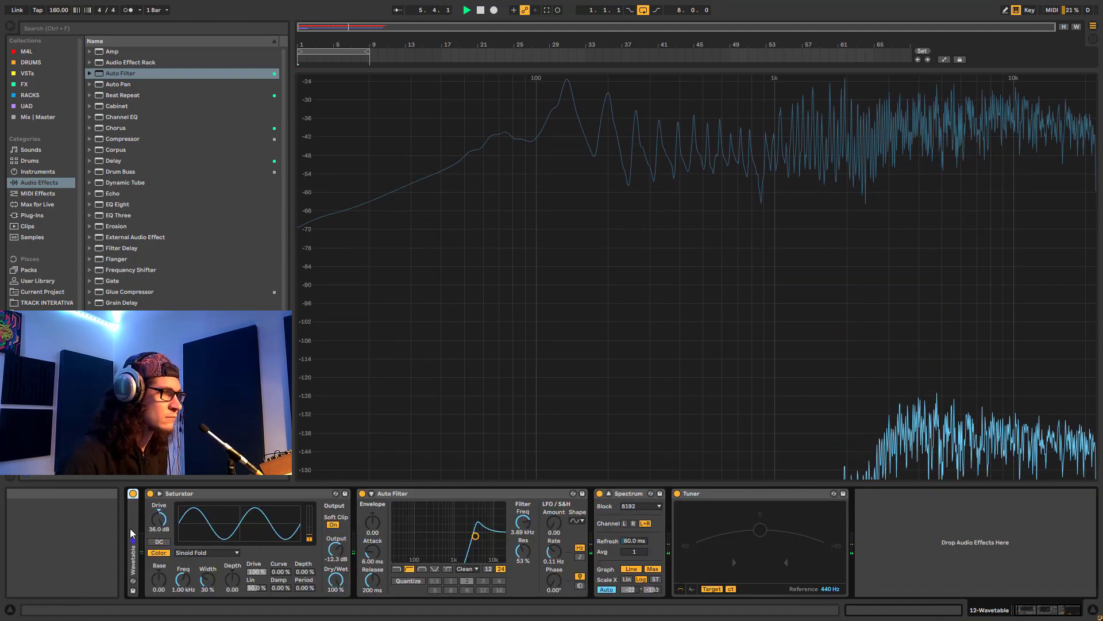
key(space)
drag(1028, 610, 790, 608)
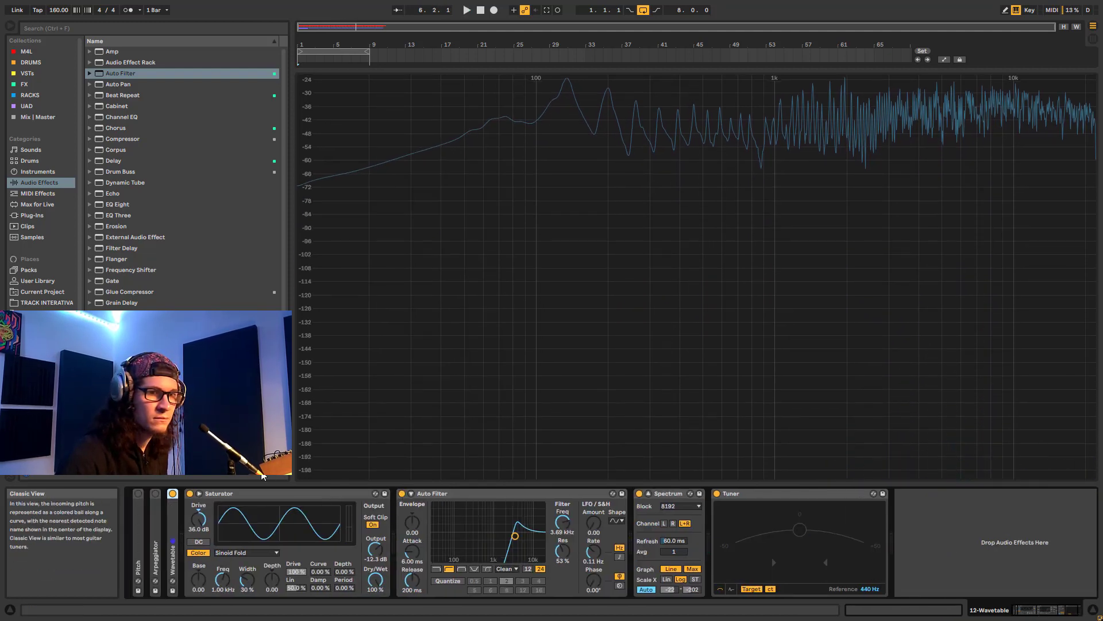
click(155, 493)
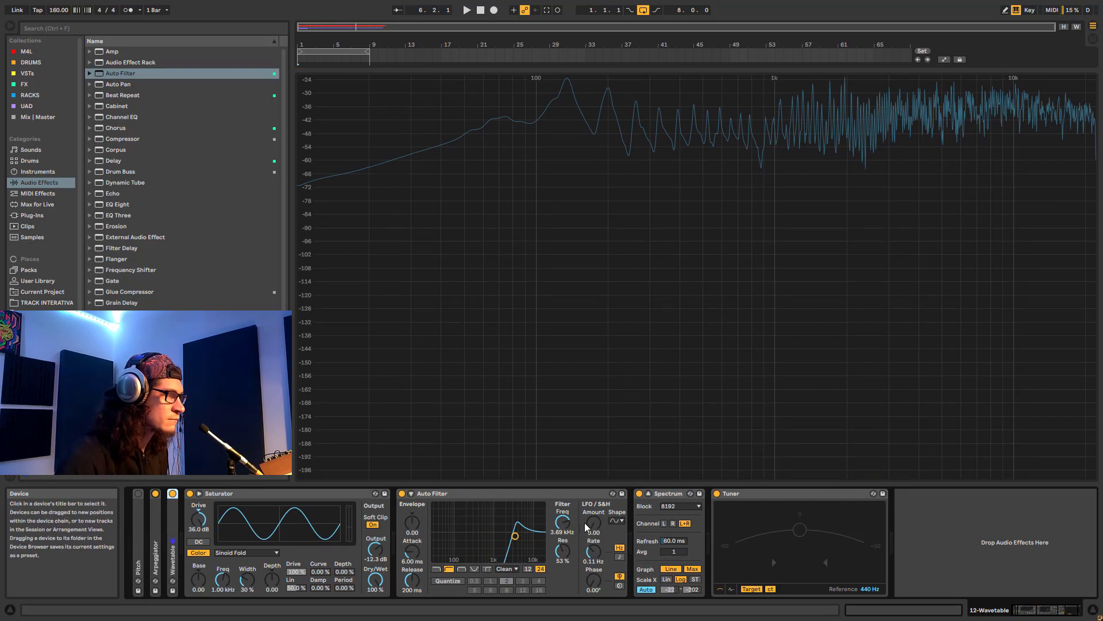
Step: Play the arrangement and sweep the Auto Filter's cutoff down and back up over the arpeggiated sound
key(space)
drag(563, 522, 562, 598)
drag(564, 529, 564, 460)
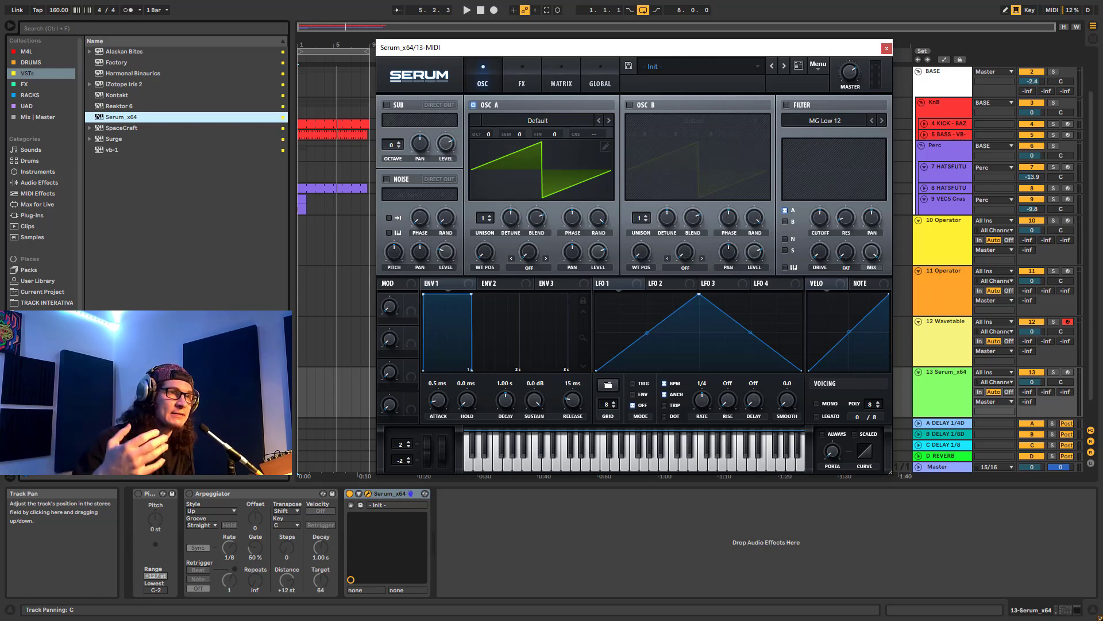
Step: Load the Digital wavetable Debussy into Serum's oscillator A and switch back one table to CrushWub
click(575, 121)
mouse_move(546, 163)
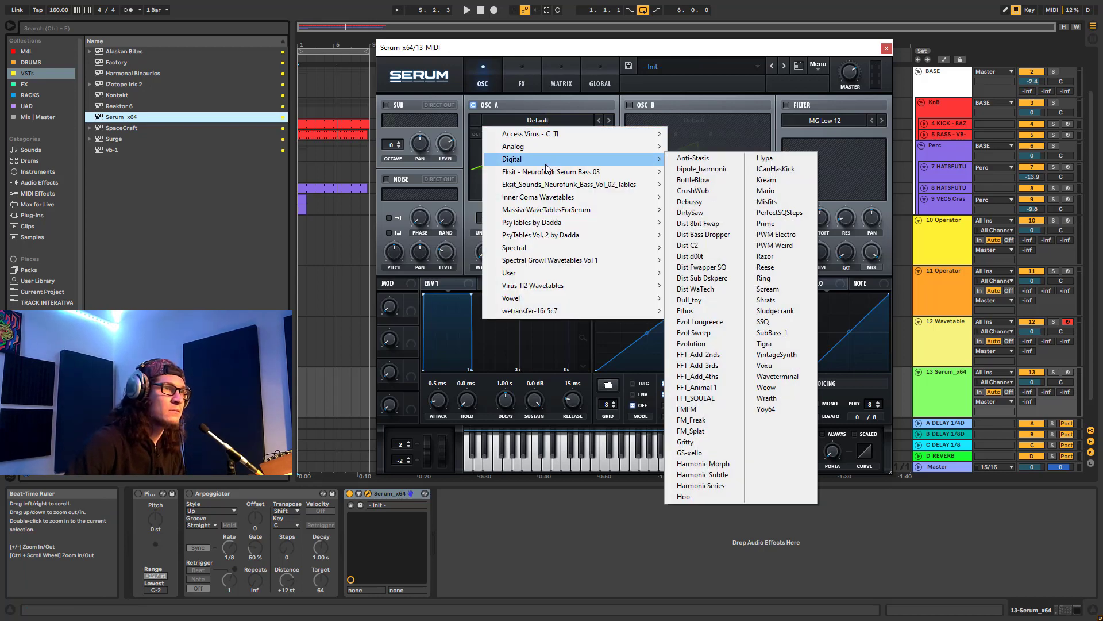
click(712, 201)
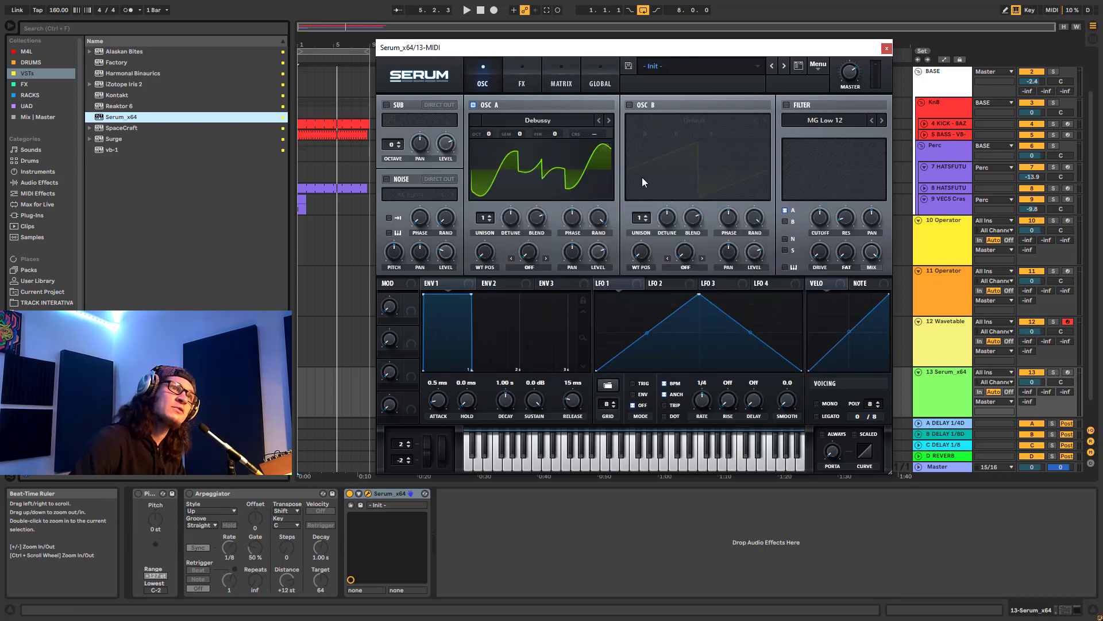
click(599, 120)
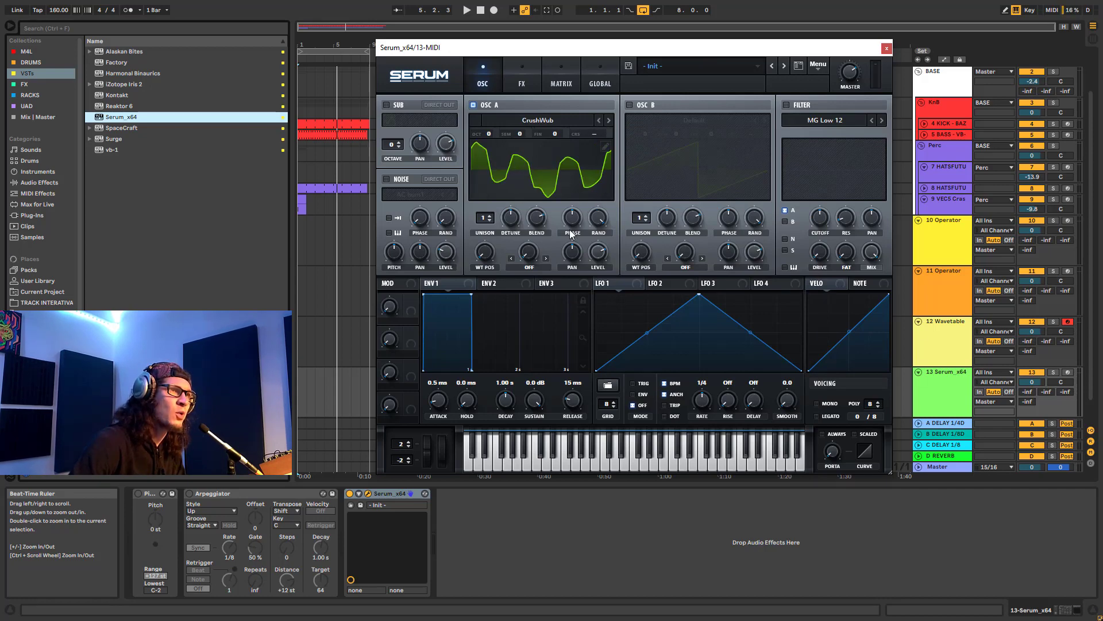
Step: Set oscillator A's warp mode to Remap 1 and open its remap curve for editing
click(524, 267)
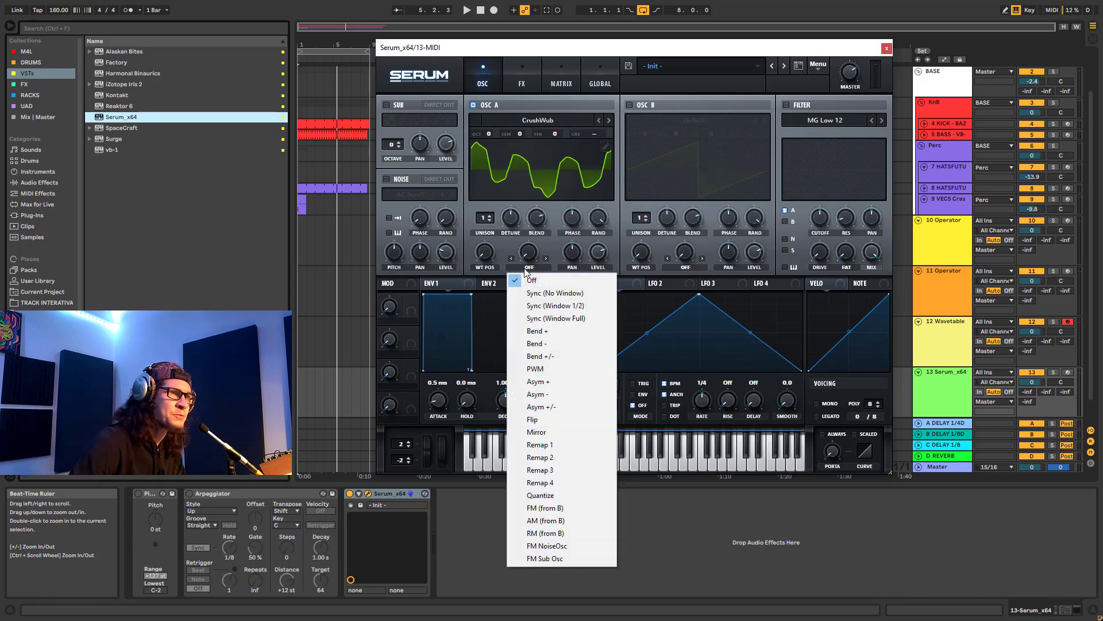
click(525, 269)
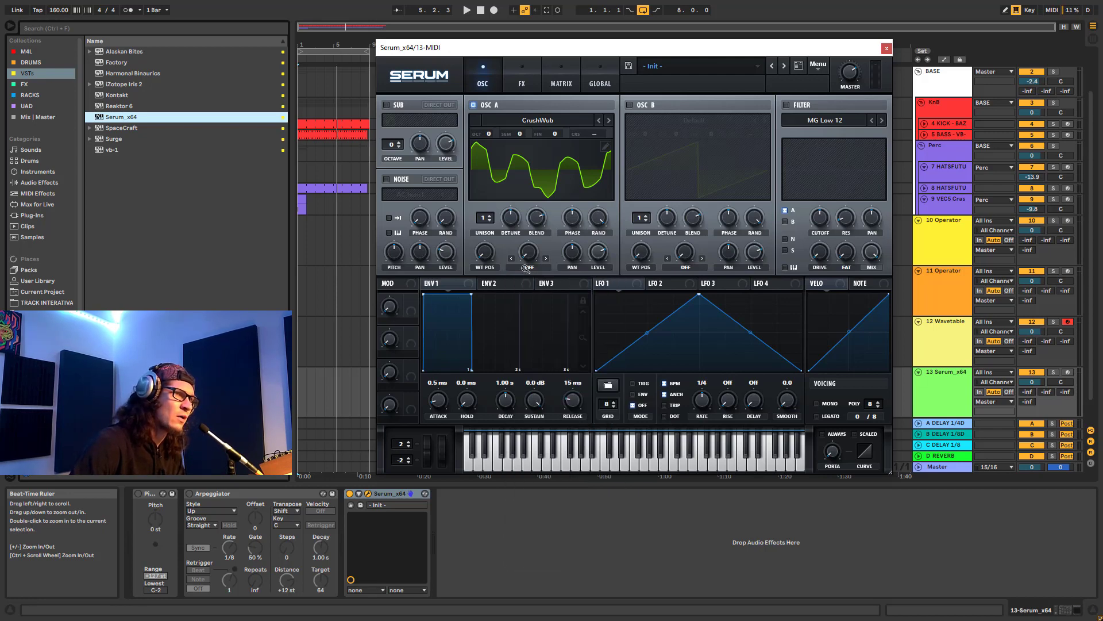
click(526, 268)
click(551, 447)
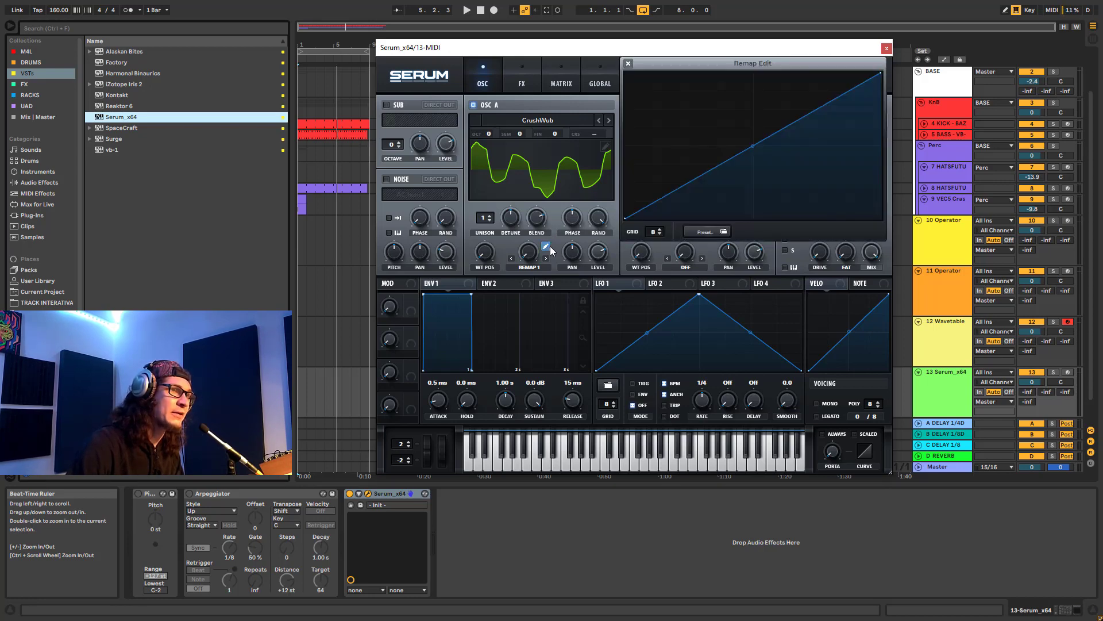
Step: Add a high point near the start of the remap curve, followed by a deep valley and a second peak before the middle
double_click(646, 108)
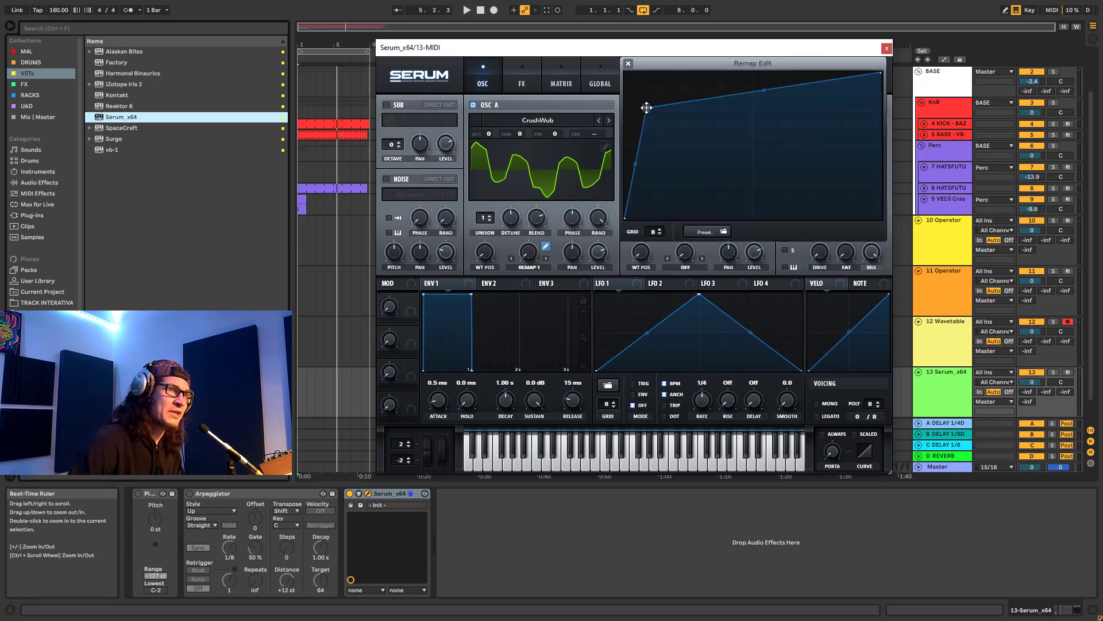
drag(646, 108, 642, 91)
double_click(669, 133)
drag(669, 133, 693, 202)
double_click(704, 137)
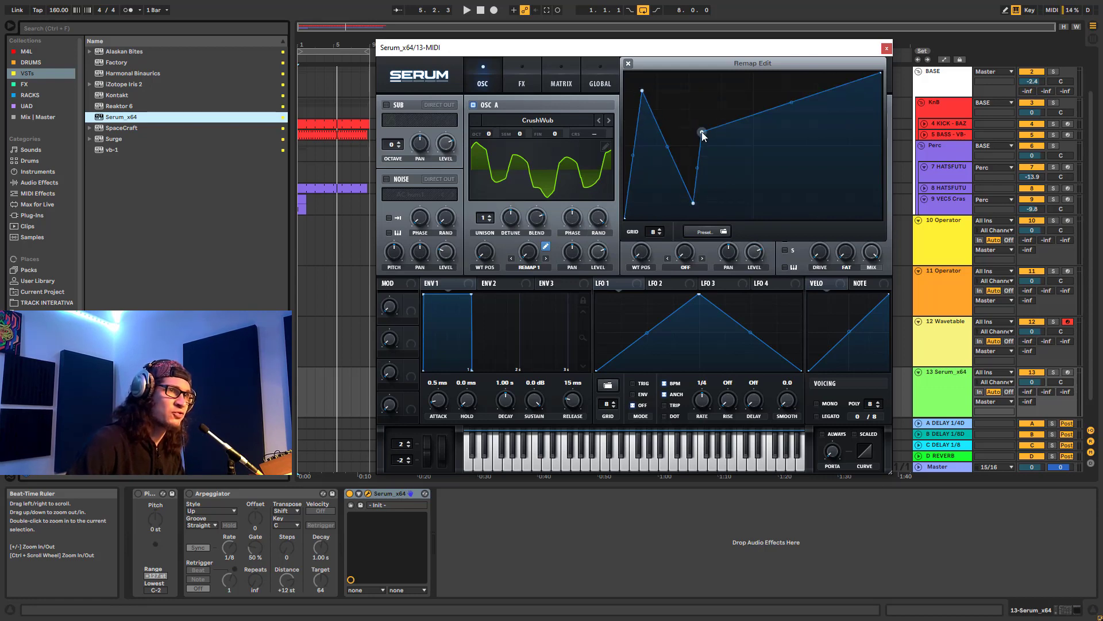
drag(703, 137, 732, 91)
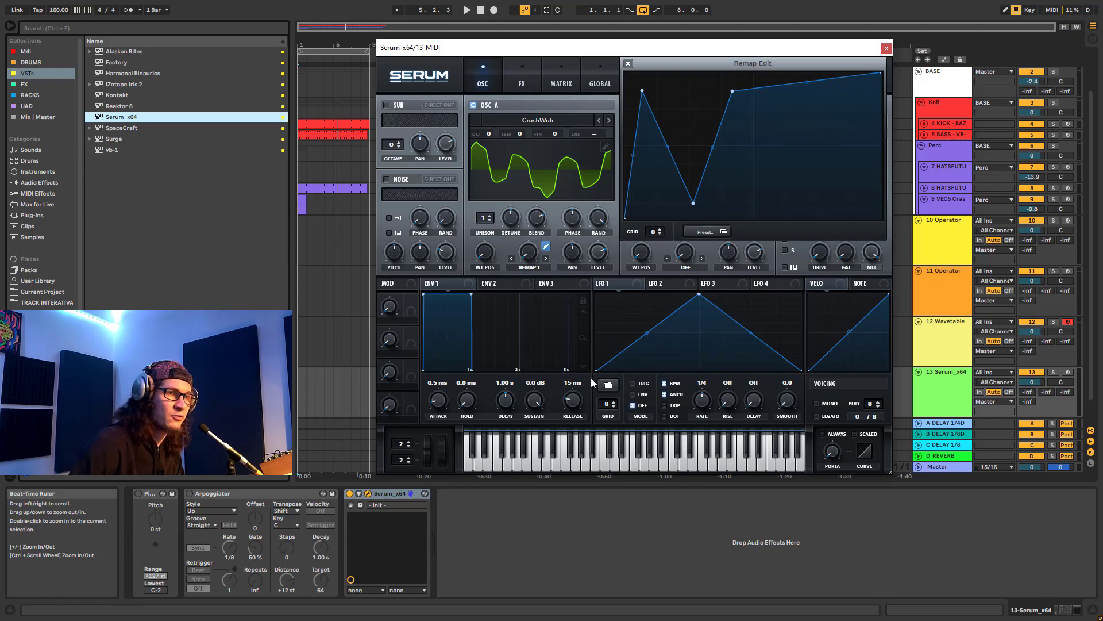
click(608, 386)
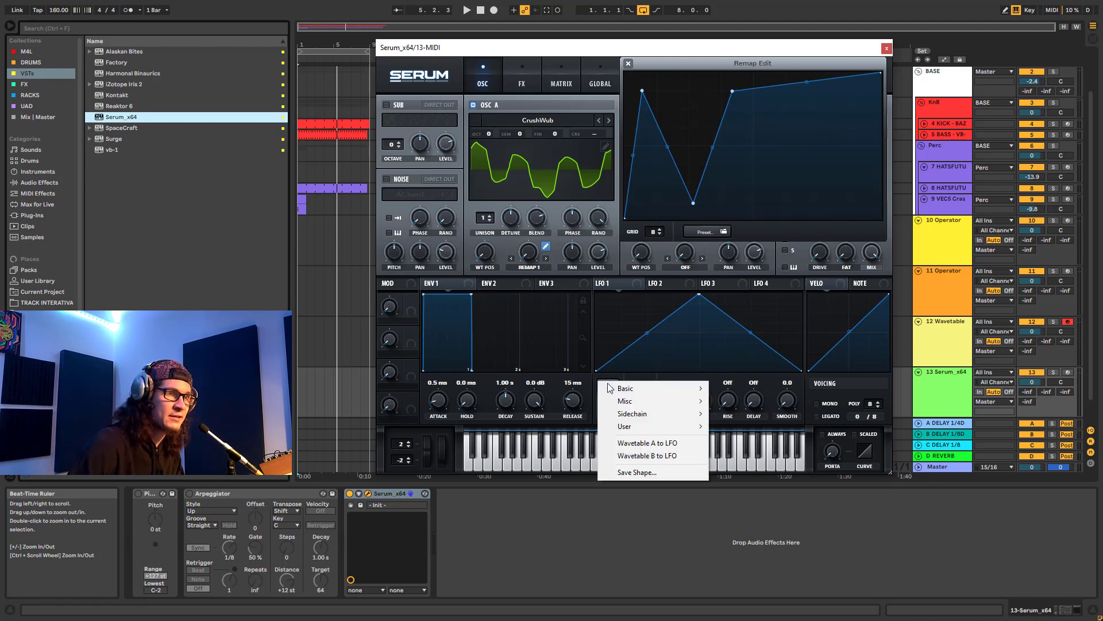
click(592, 387)
click(702, 231)
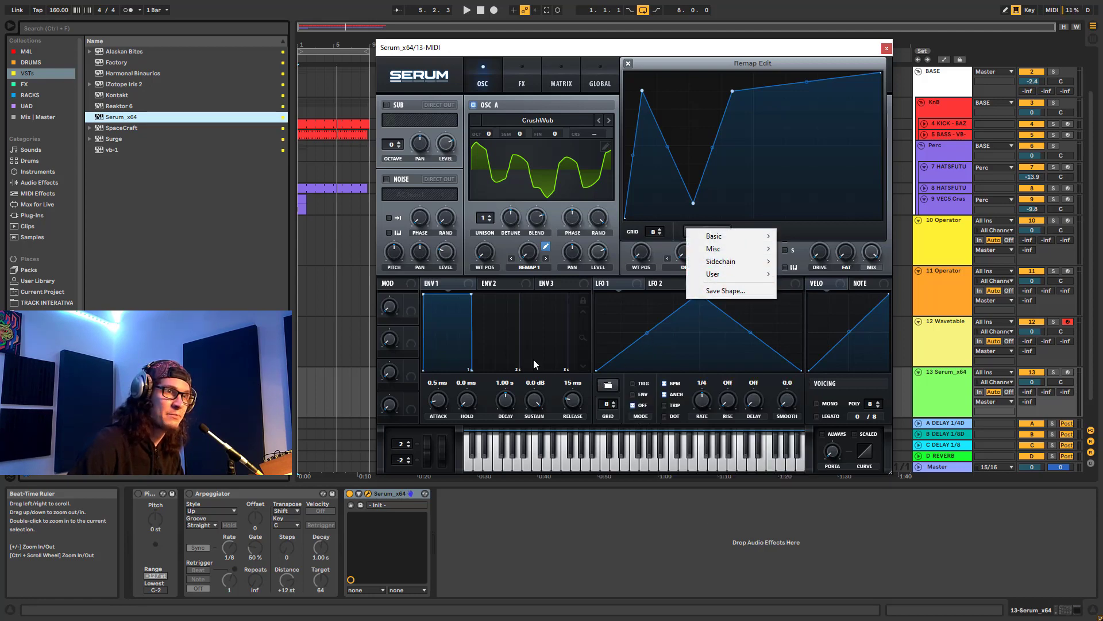
click(587, 385)
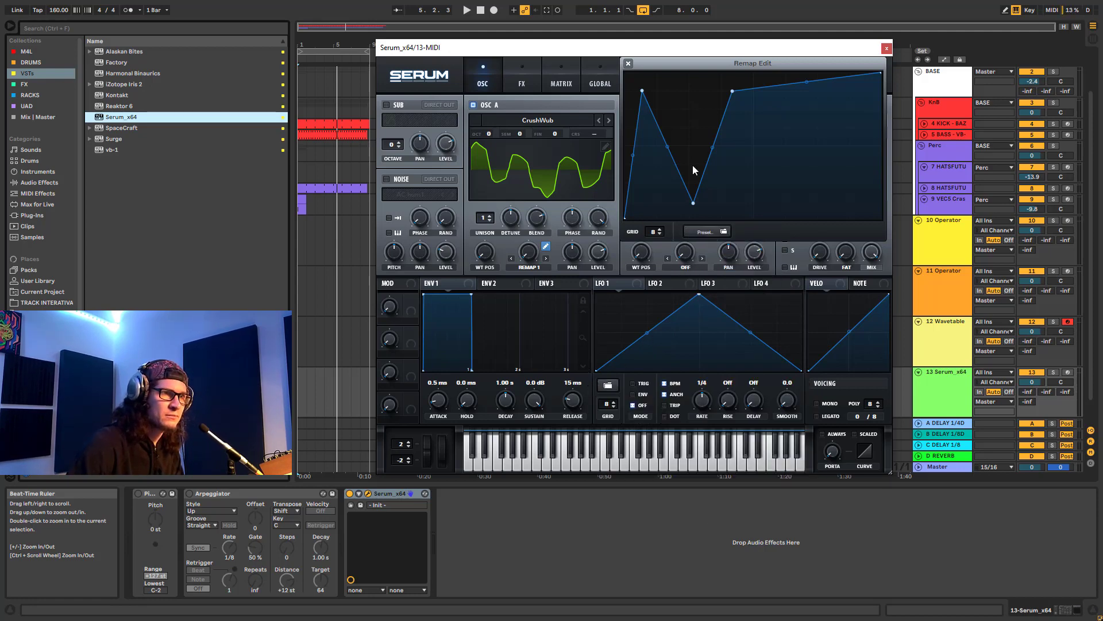
Step: Continue the zigzag across the second half of the remap curve with a valley, a peak and a valley near the end
double_click(763, 147)
drag(763, 147, 754, 196)
double_click(816, 110)
drag(816, 110, 821, 95)
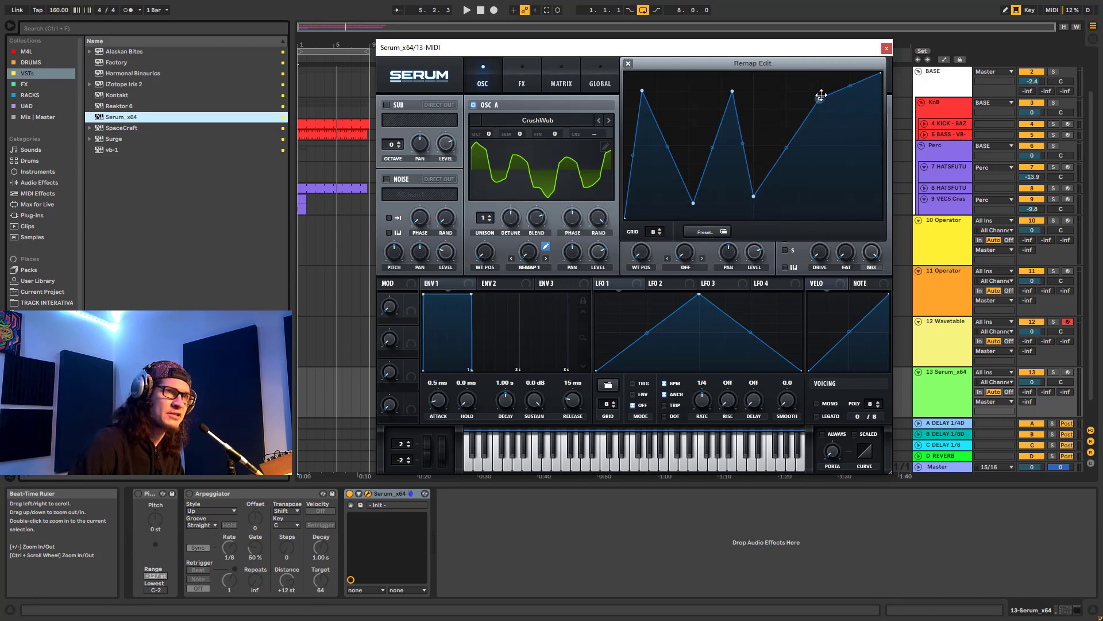
double_click(839, 137)
drag(839, 137, 871, 209)
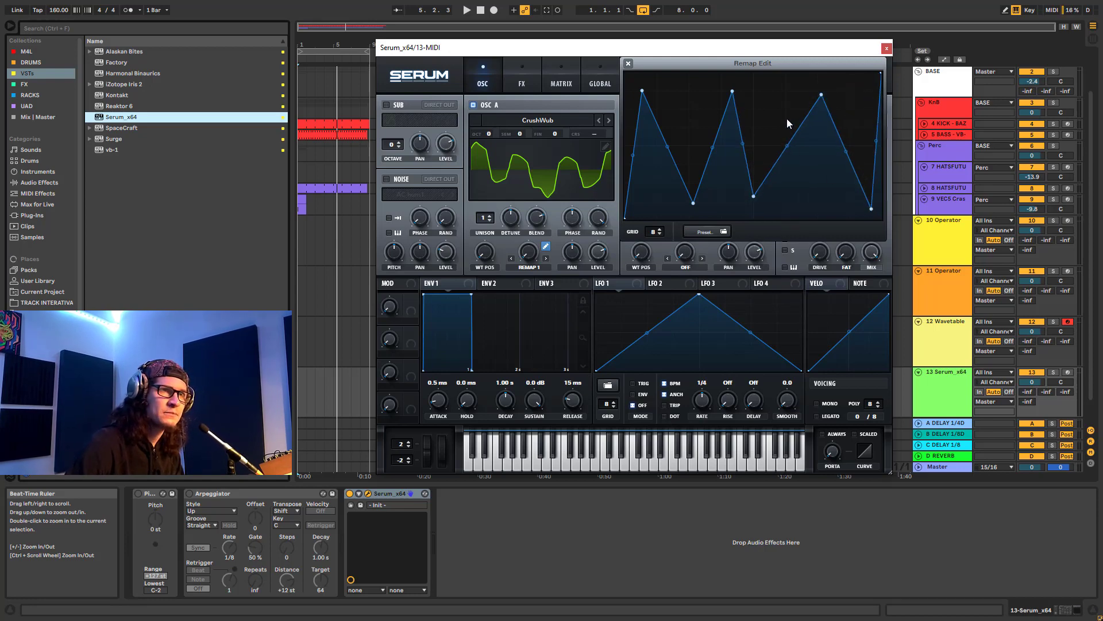
Step: Add a tall peak just past the middle of the remap curve and a steep drop to the floor under the last peak
double_click(771, 110)
drag(772, 110, 762, 90)
double_click(798, 172)
drag(799, 173, 821, 218)
Step: Fill the first half of the remap curve with extra peaks and valleys, and add a low point after the peak past the middle
double_click(729, 191)
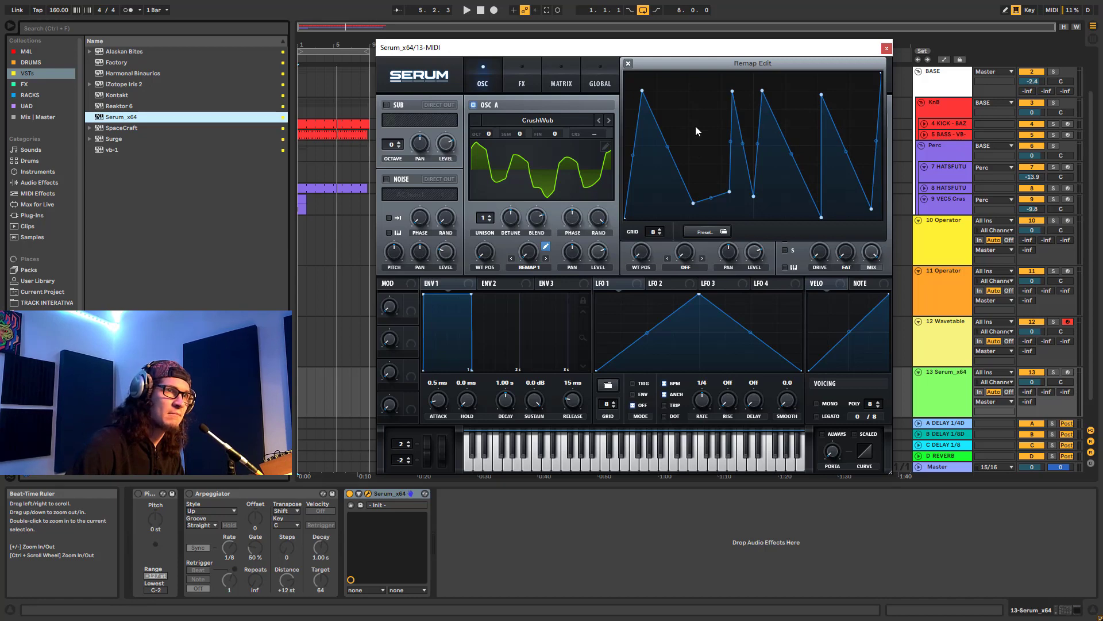
double_click(696, 125)
drag(695, 126, 702, 98)
double_click(668, 114)
double_click(649, 168)
drag(650, 168, 664, 212)
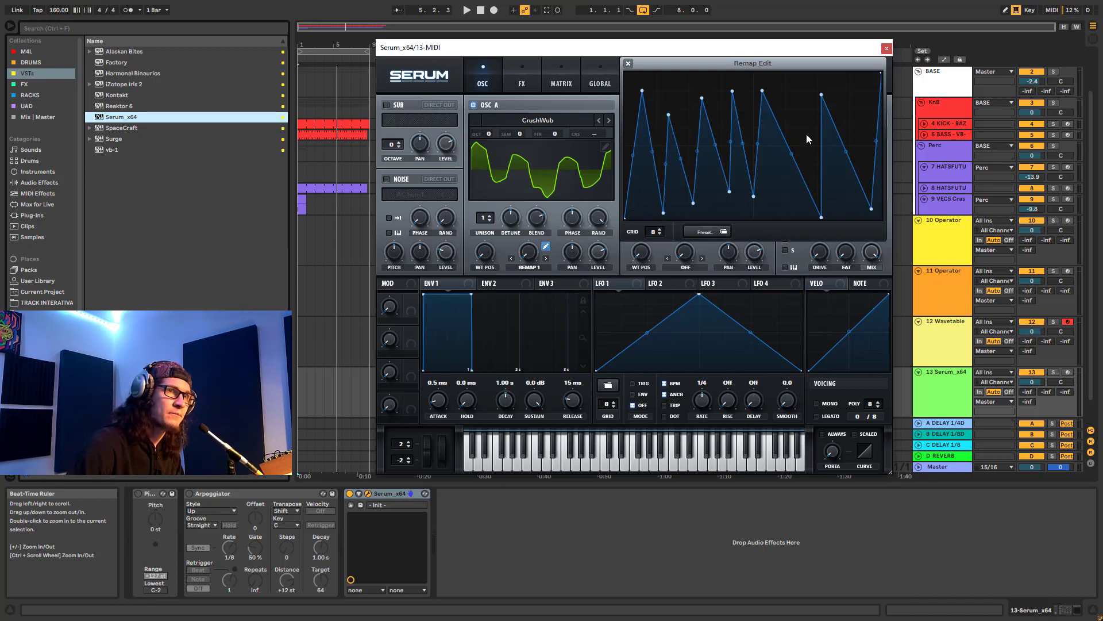
double_click(798, 170)
drag(799, 170, 777, 207)
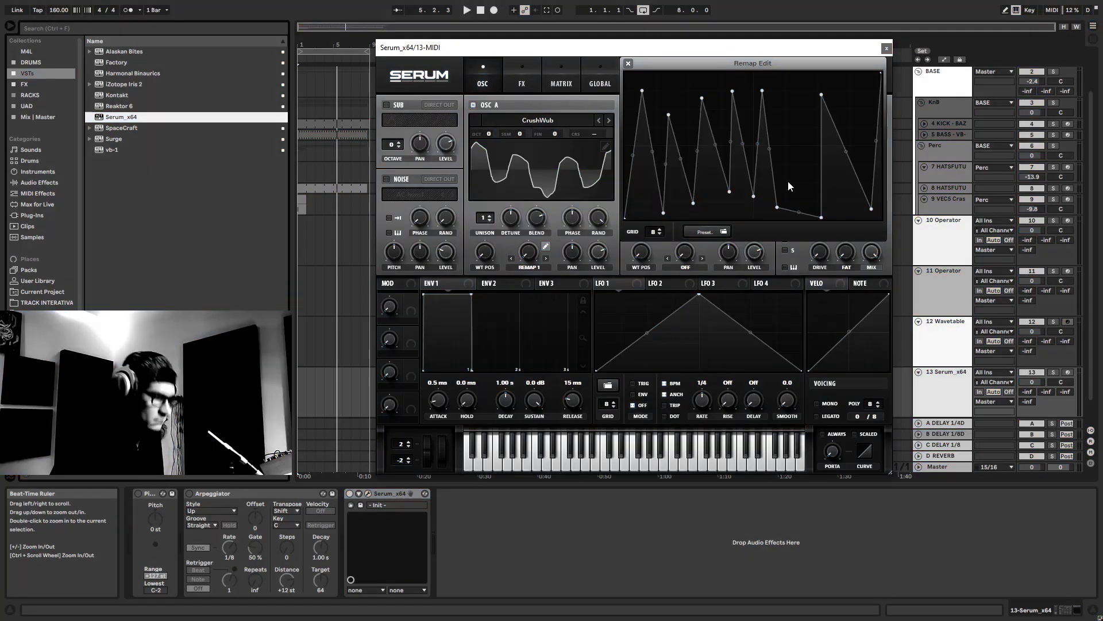
Step: Arm the Serum_x64 track for recording and play notes while raising oscillator A's Remap 1 amount
drag(528, 251, 535, 246)
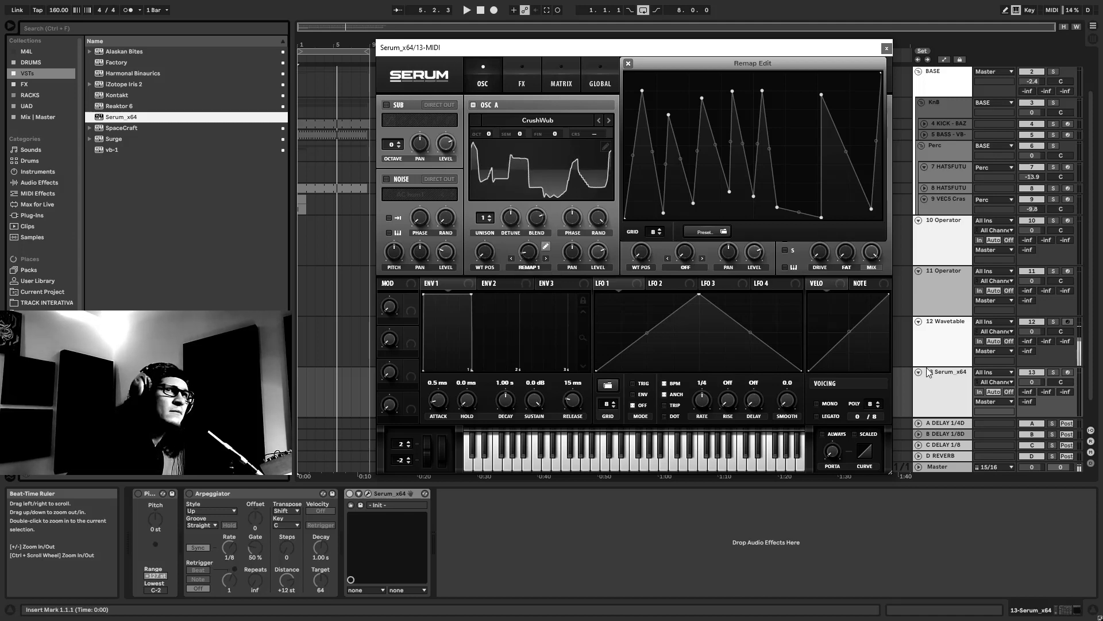
click(941, 373)
click(1067, 372)
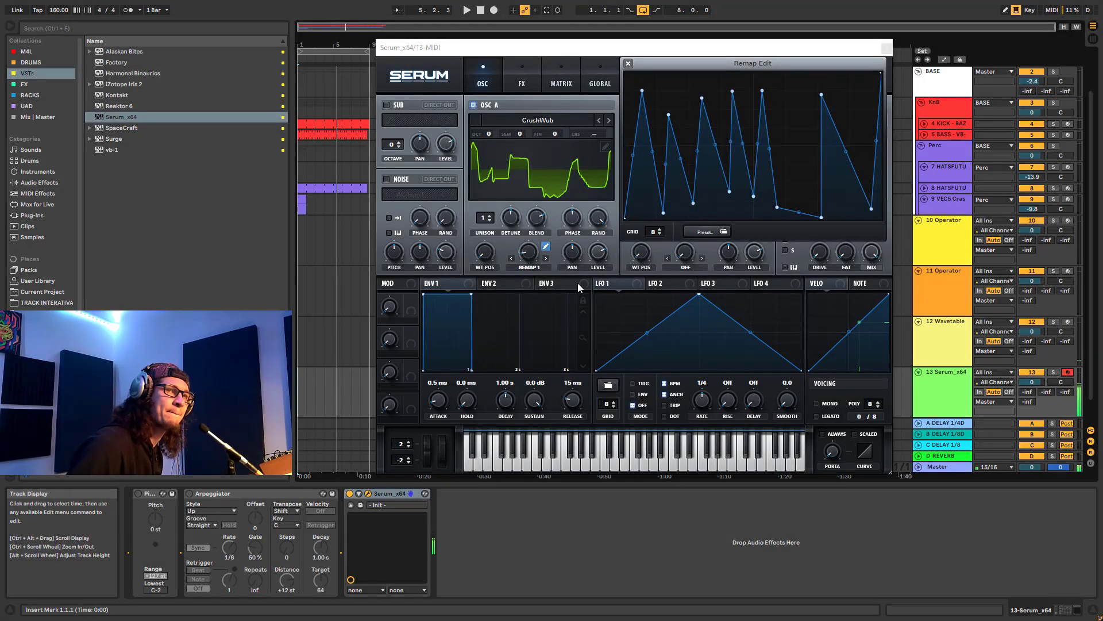
drag(528, 251, 535, 104)
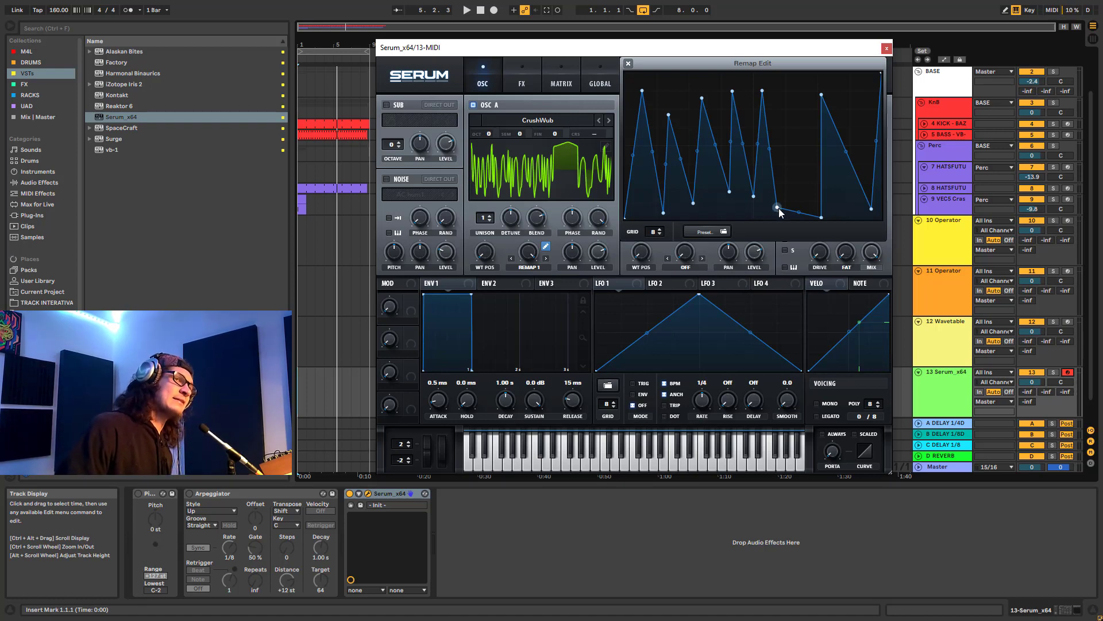
Step: Reshape the remap curve while playing notes by raising the low point past the middle and pulling the central peaks down
drag(778, 208, 775, 181)
drag(732, 90, 731, 219)
drag(703, 98, 700, 135)
drag(700, 179, 700, 189)
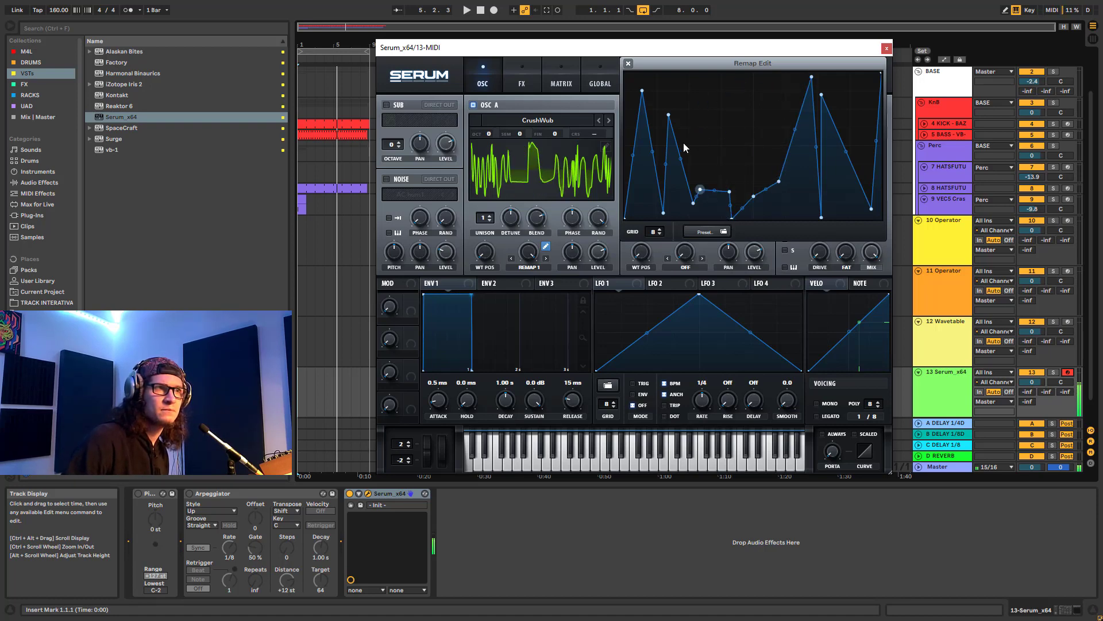
Step: Move the remap curve's first peak to the upper start corner and shift the second peak higher and slightly later
drag(644, 92, 627, 76)
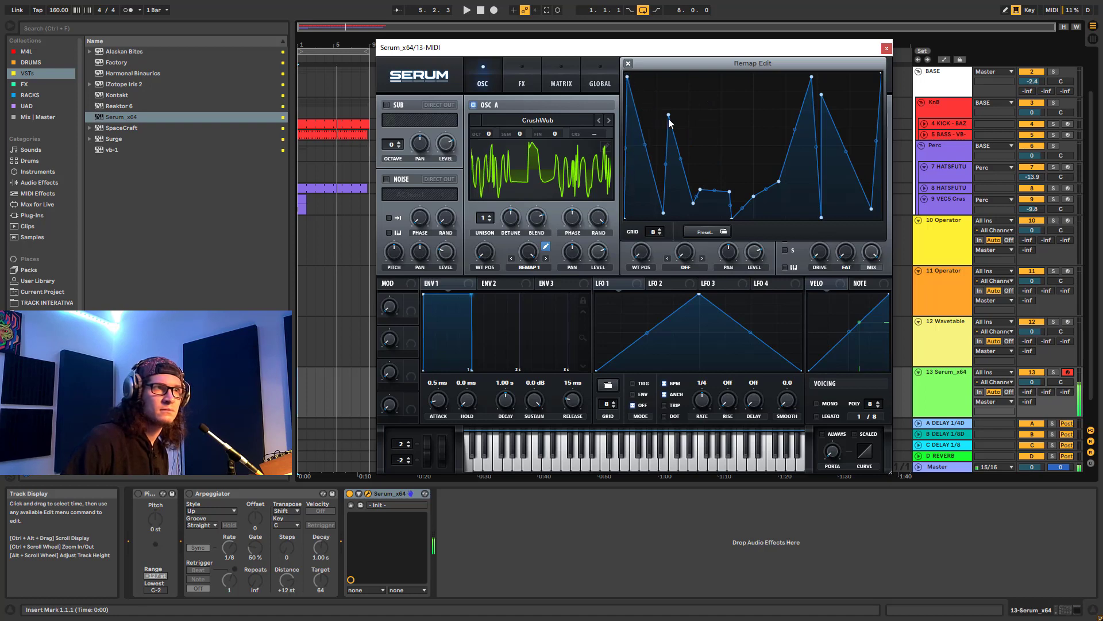
drag(668, 115, 670, 84)
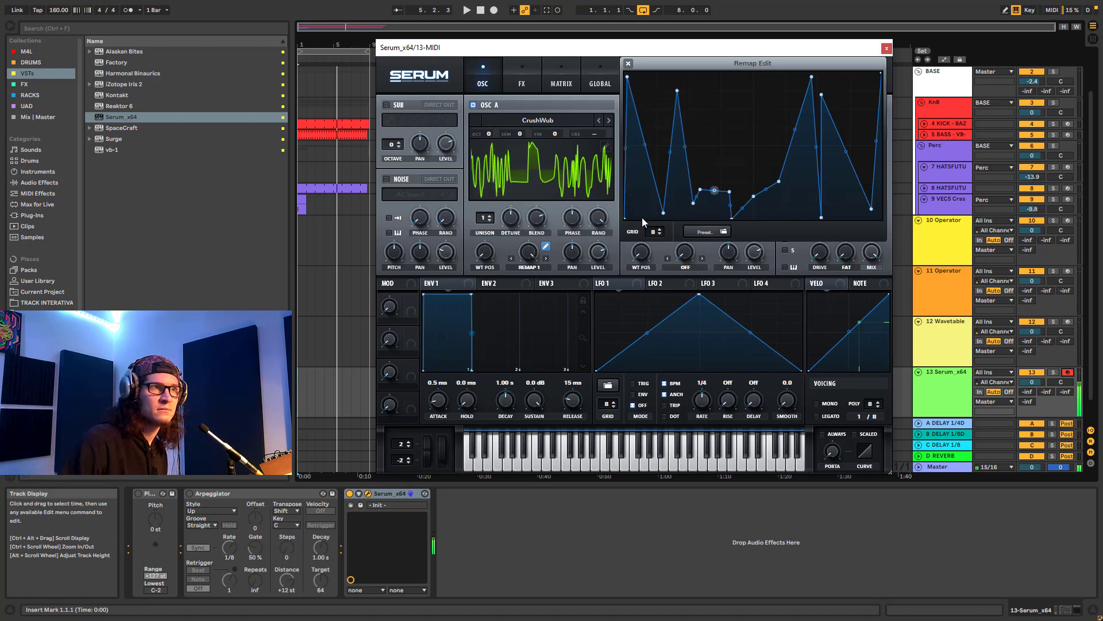
Step: Audition oscillator A's other Remap warp modes, including Remap 2 and Remap 3, and return to Remap 1
click(547, 258)
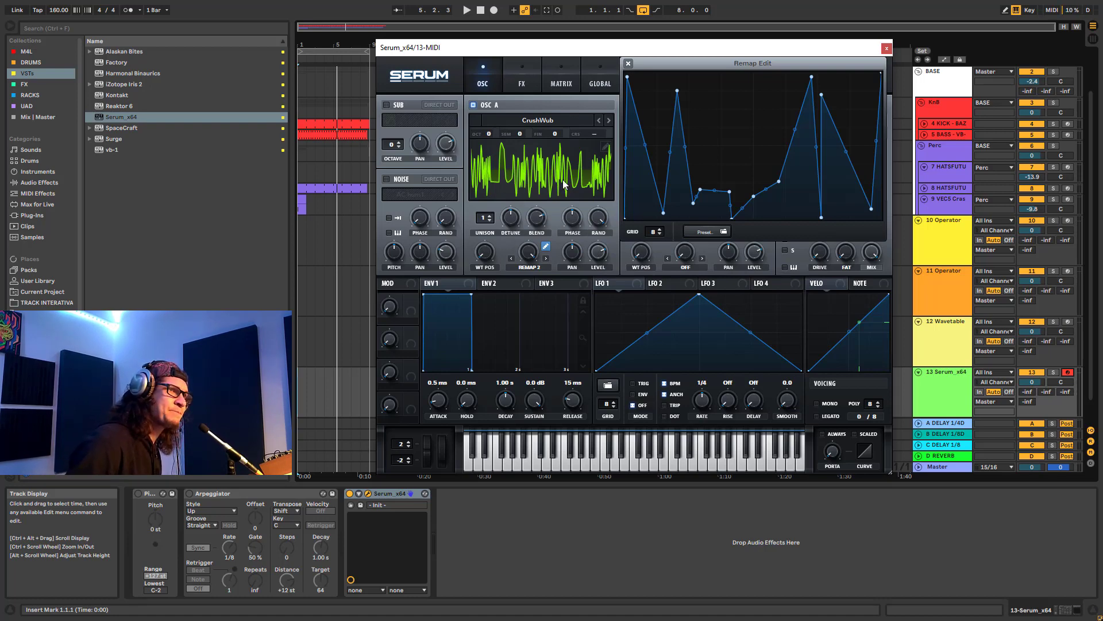
click(547, 259)
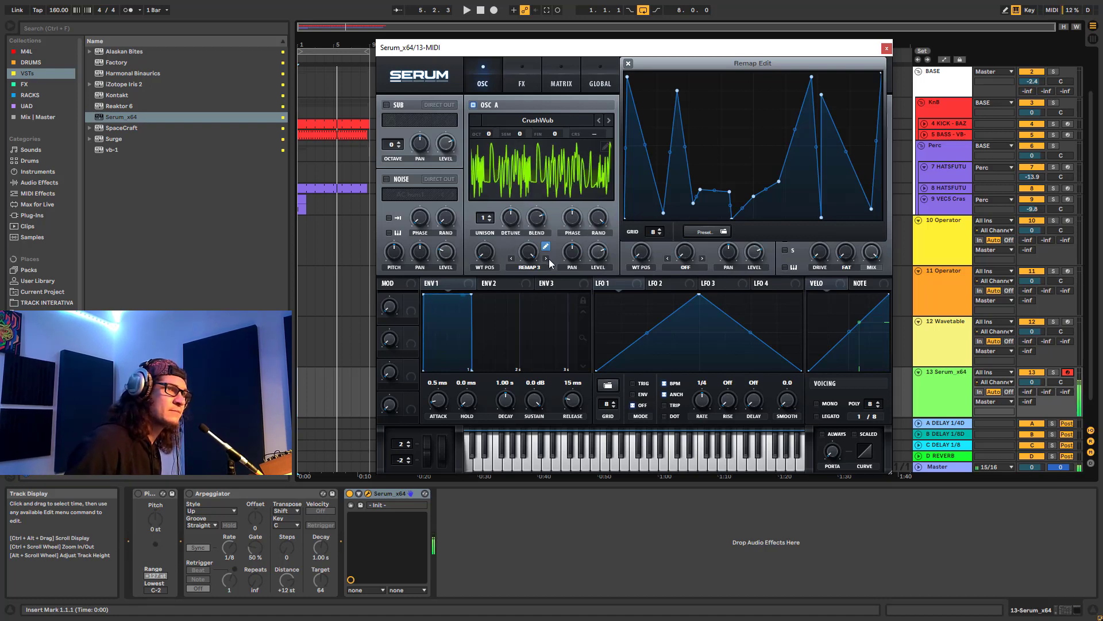
click(548, 259)
mouse_move(528, 257)
mouse_down()
mouse_move(526, 319)
mouse_move(527, 251)
mouse_up()
click(512, 257)
click(512, 258)
click(511, 258)
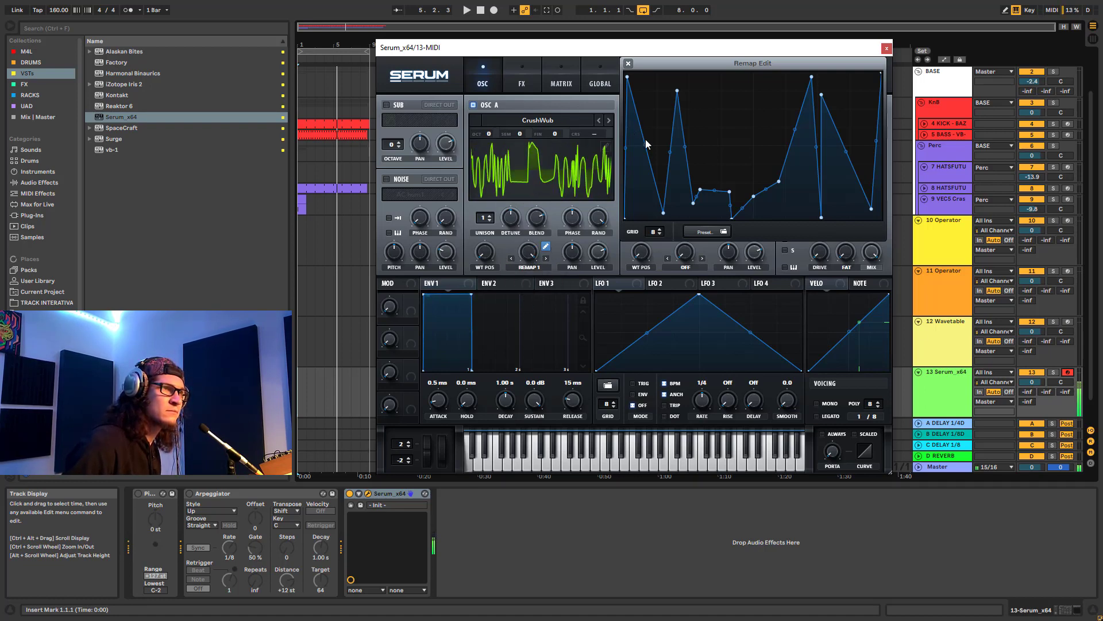
Step: Add two peaks in the middle of the remap curve and switch oscillator A's wavetable to DirtySaw
double_click(727, 96)
double_click(761, 120)
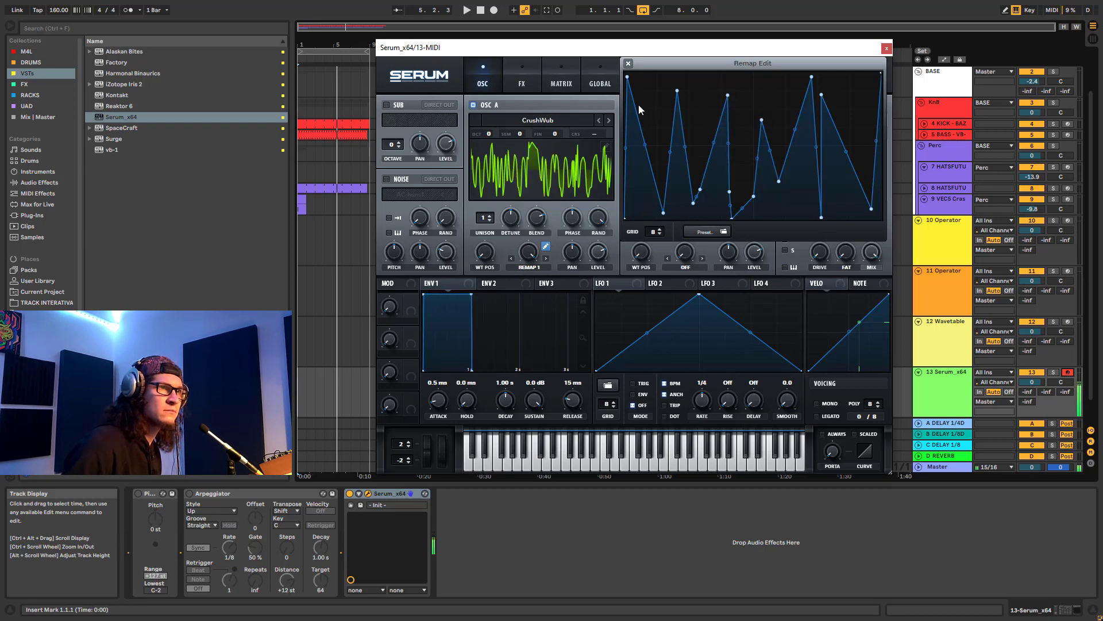
click(608, 122)
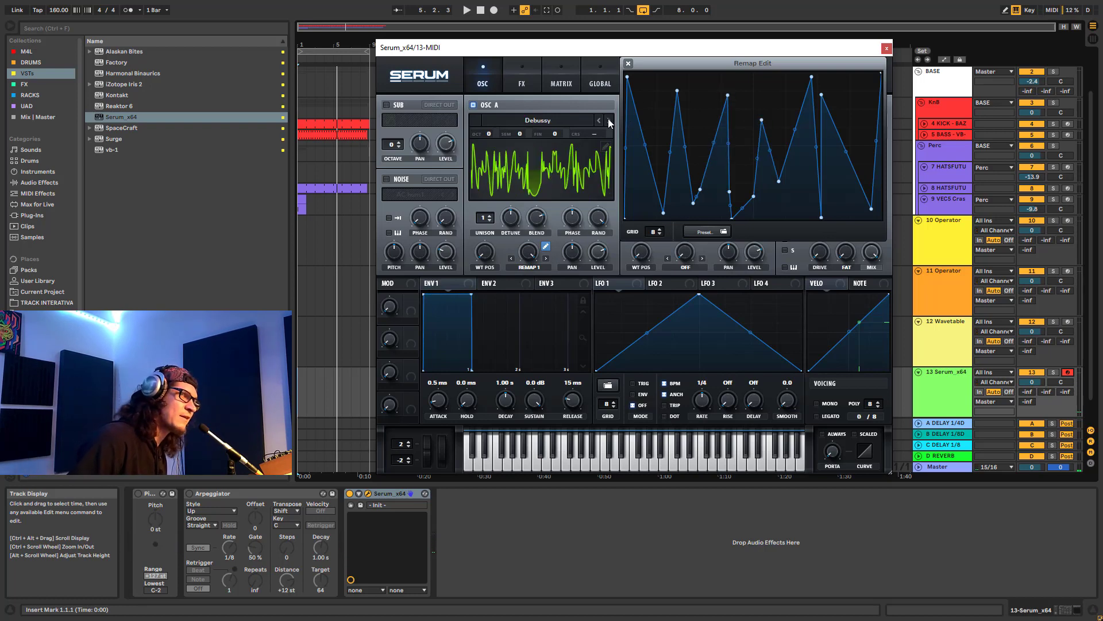
click(608, 121)
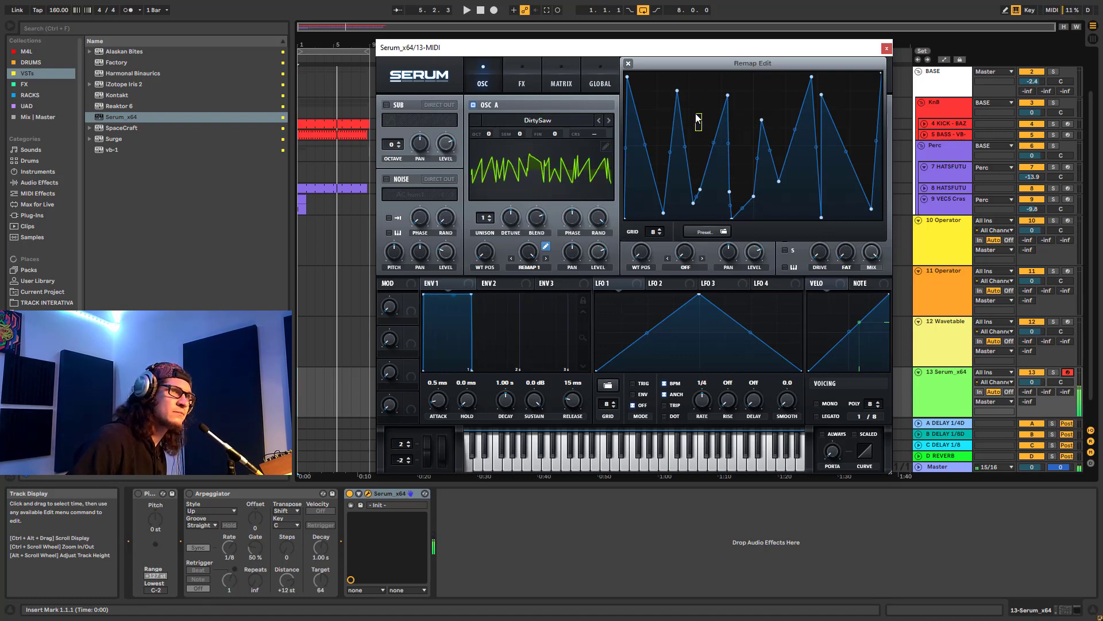
click(629, 64)
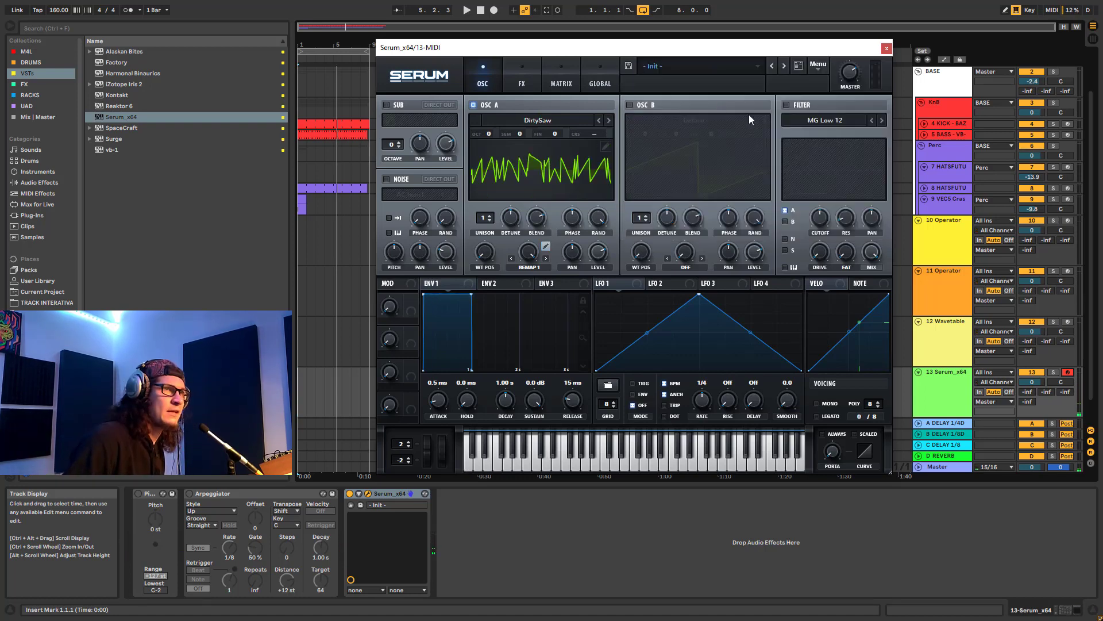
Step: Enable Serum's filter, choose the High 18 type and raise its drive
click(786, 105)
click(821, 120)
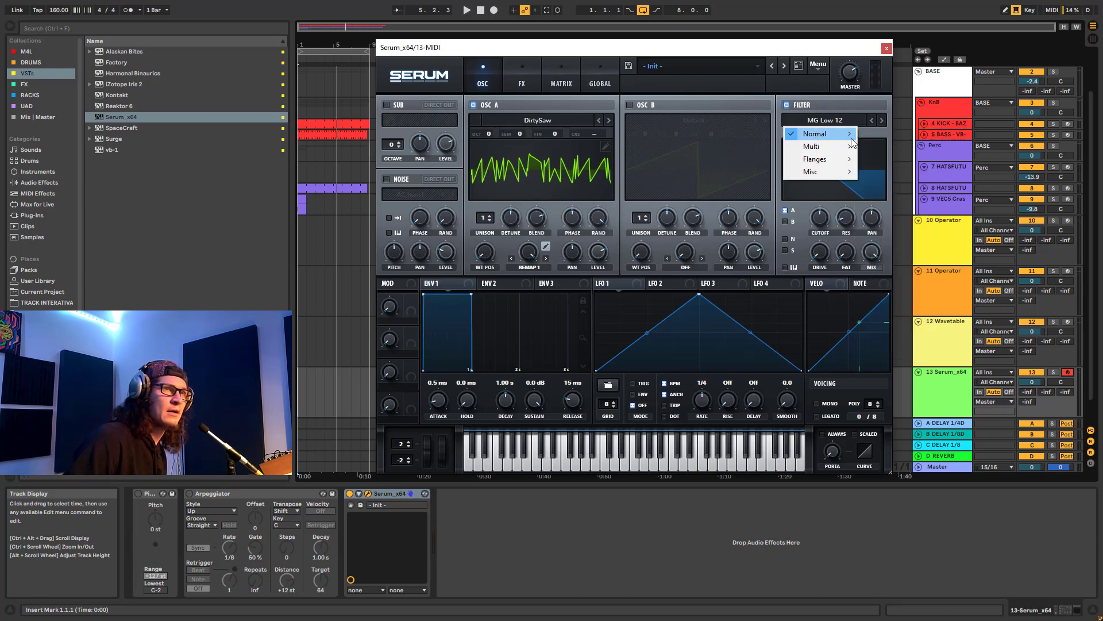
mouse_move(850, 138)
click(904, 259)
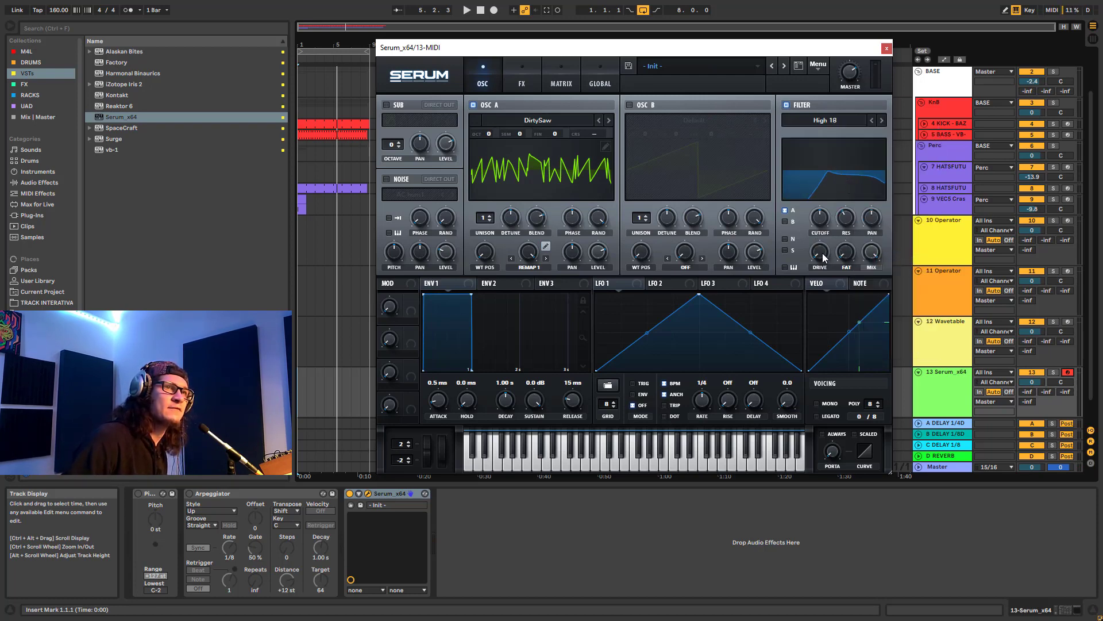
drag(823, 253, 821, 209)
Step: Start playback of the project, turn on the Arpeggiator and set its gate to 89%
key(space)
click(189, 494)
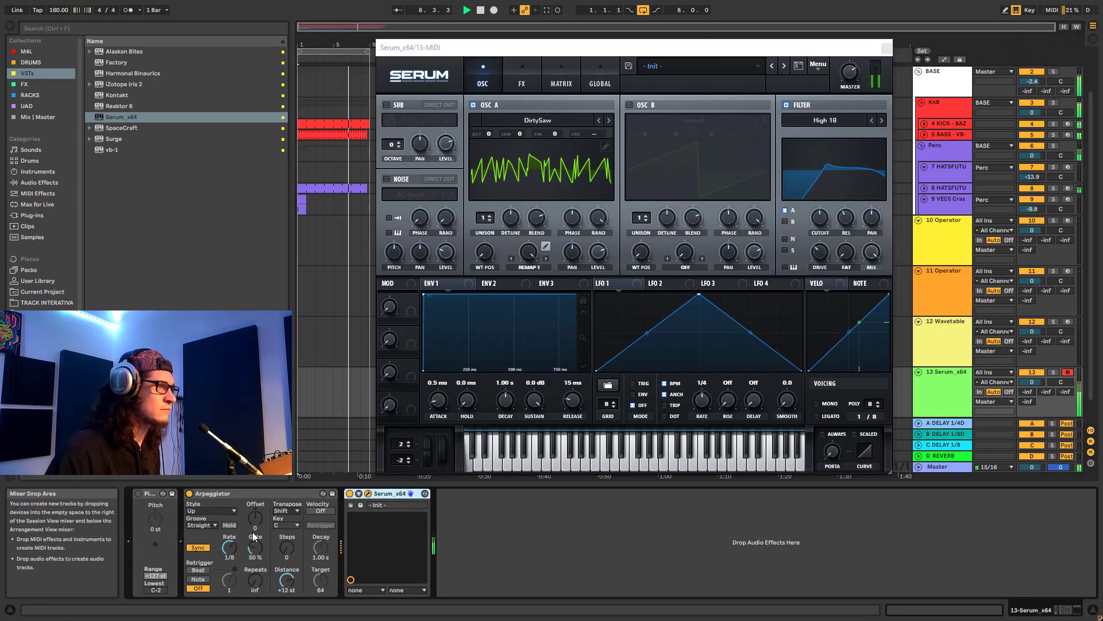
drag(253, 536, 254, 517)
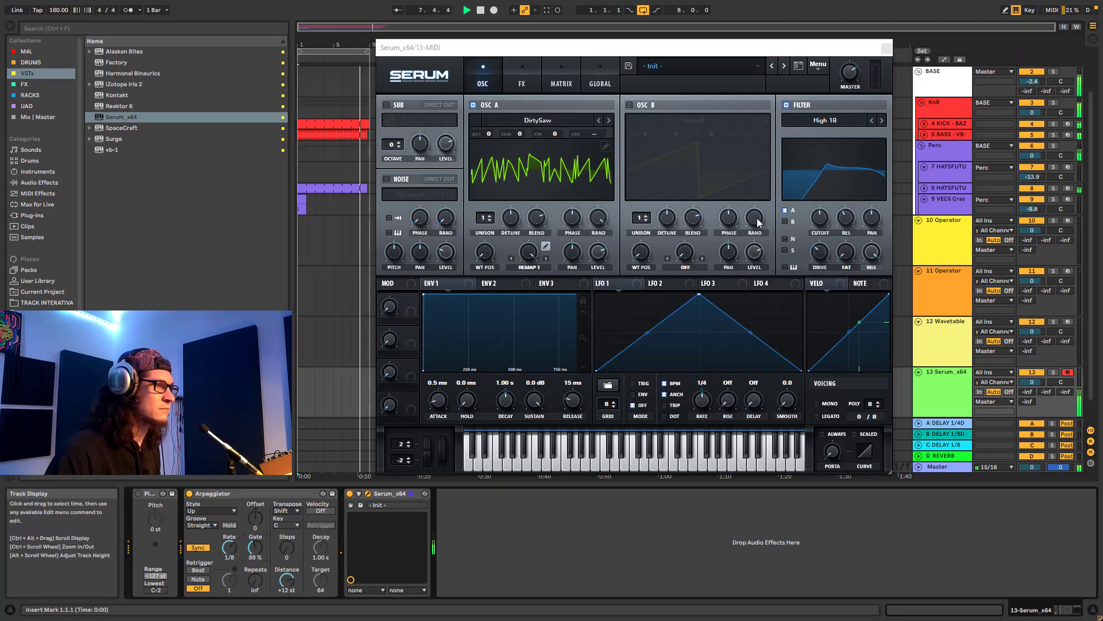
Step: Set the filter cutoff to about 179 Hz and oscillator A's warp mode to Remap 2 during playback, finishing with playback stopped
mouse_move(820, 218)
mouse_down()
mouse_move(834, 191)
mouse_move(832, 217)
mouse_up()
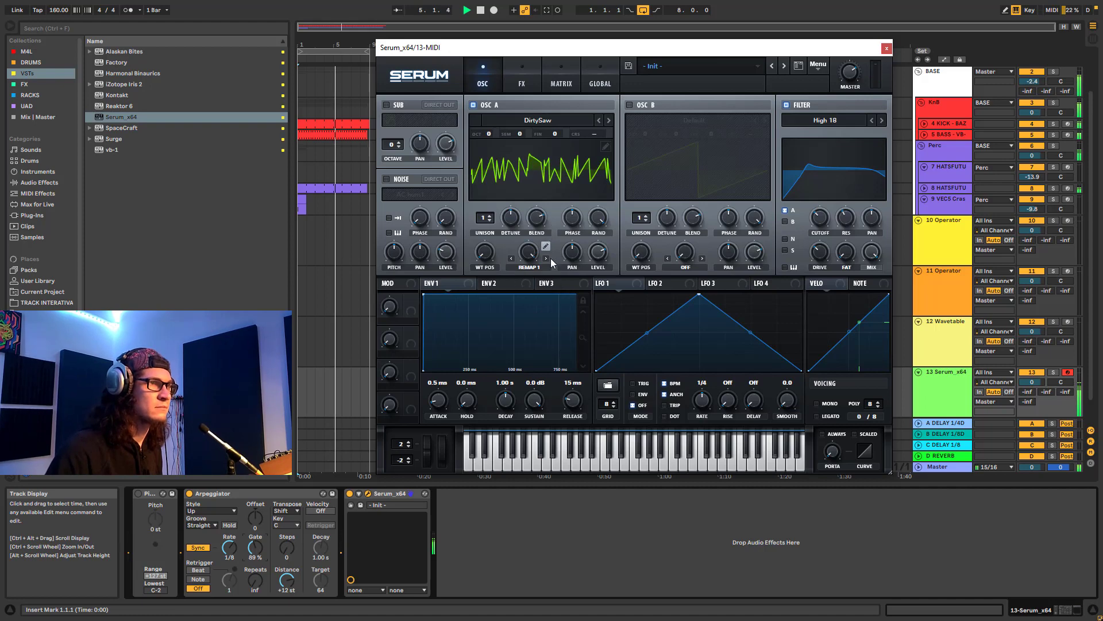
click(546, 258)
drag(825, 217, 830, 167)
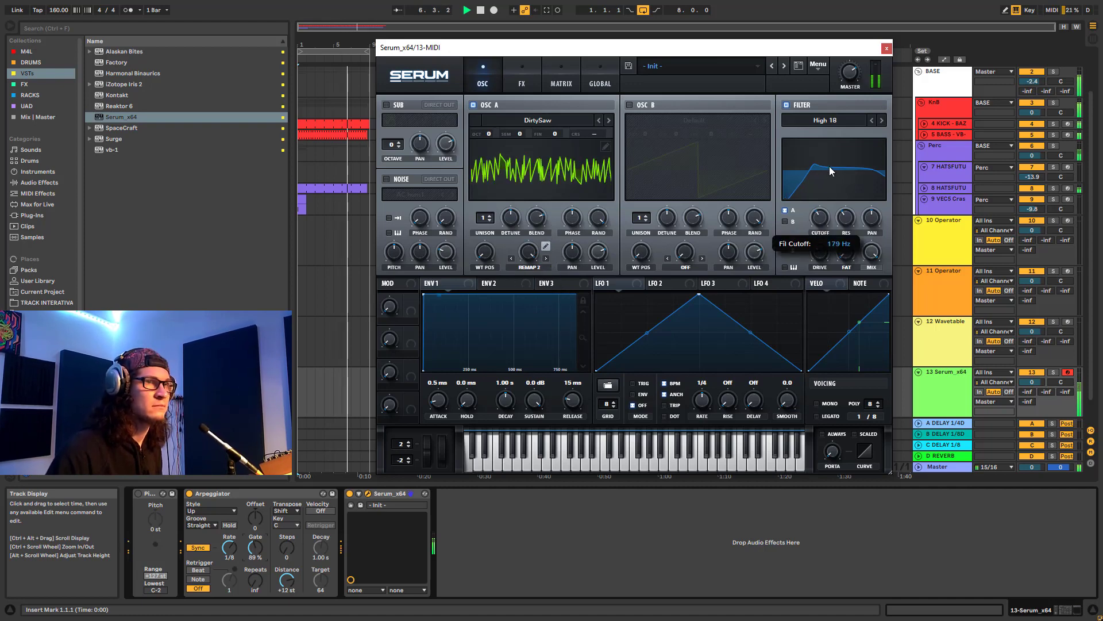
key(space)
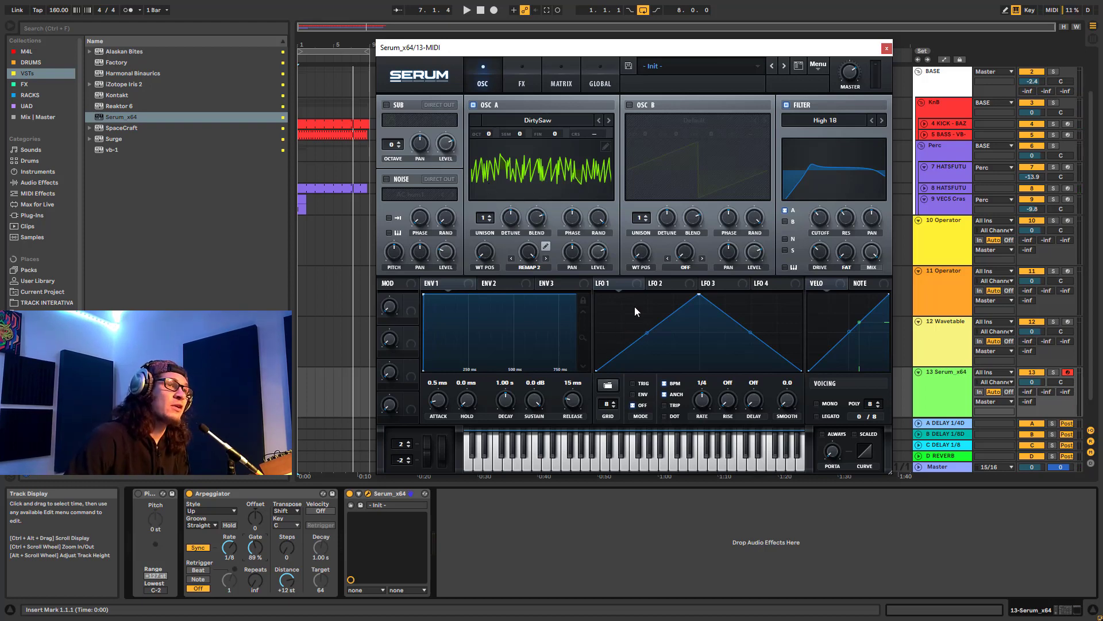
Step: Enable oscillator B and load the SSQ wavetable from the Digital category
click(629, 104)
click(692, 120)
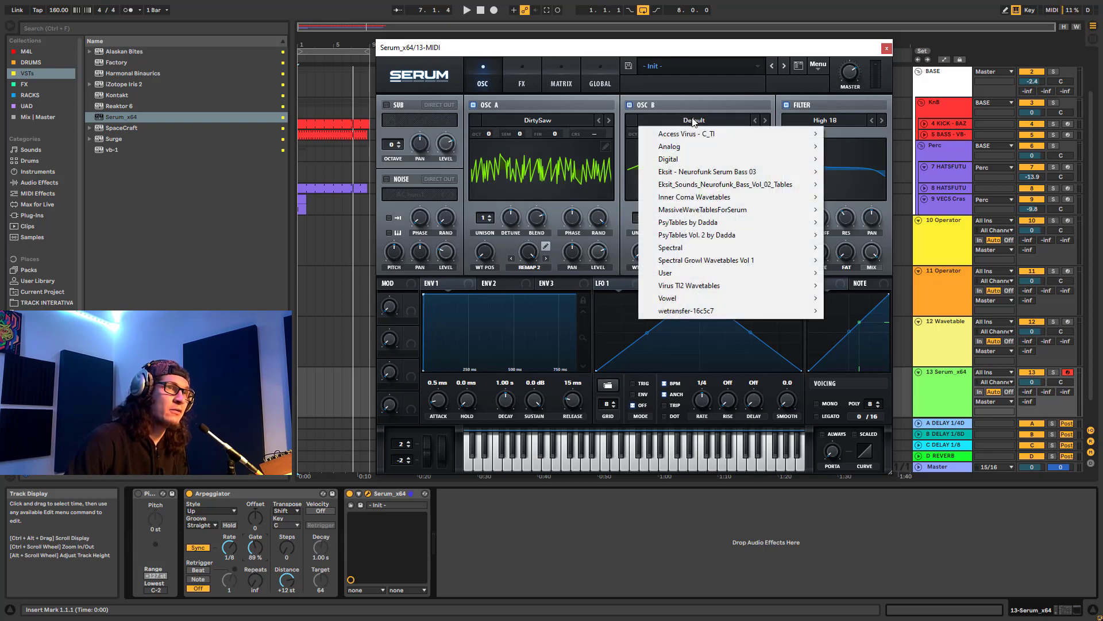
mouse_move(675, 161)
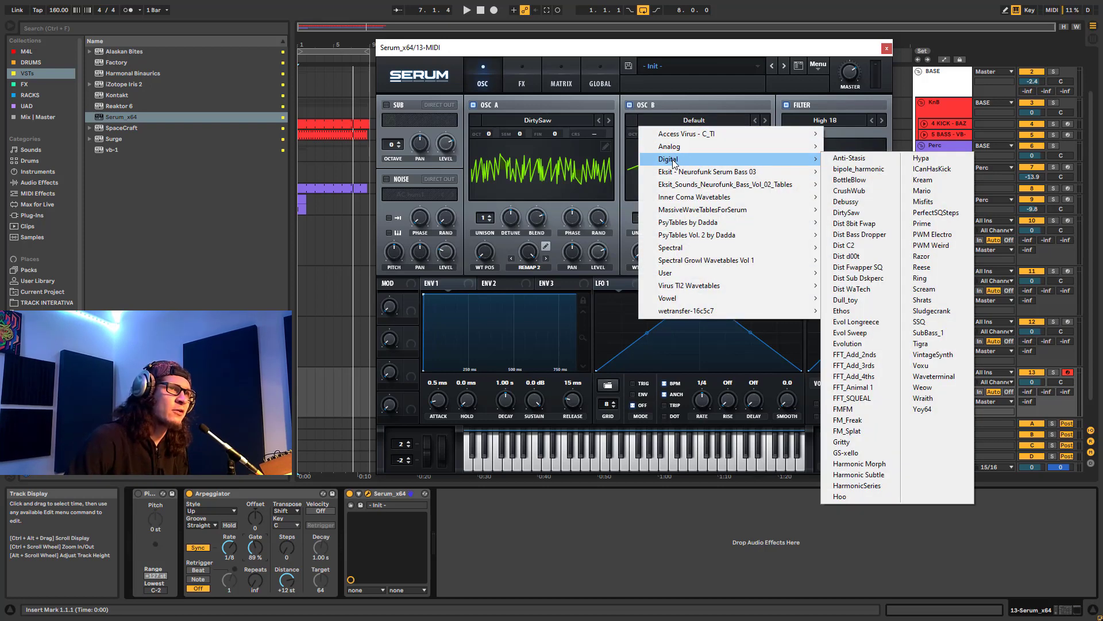
click(919, 322)
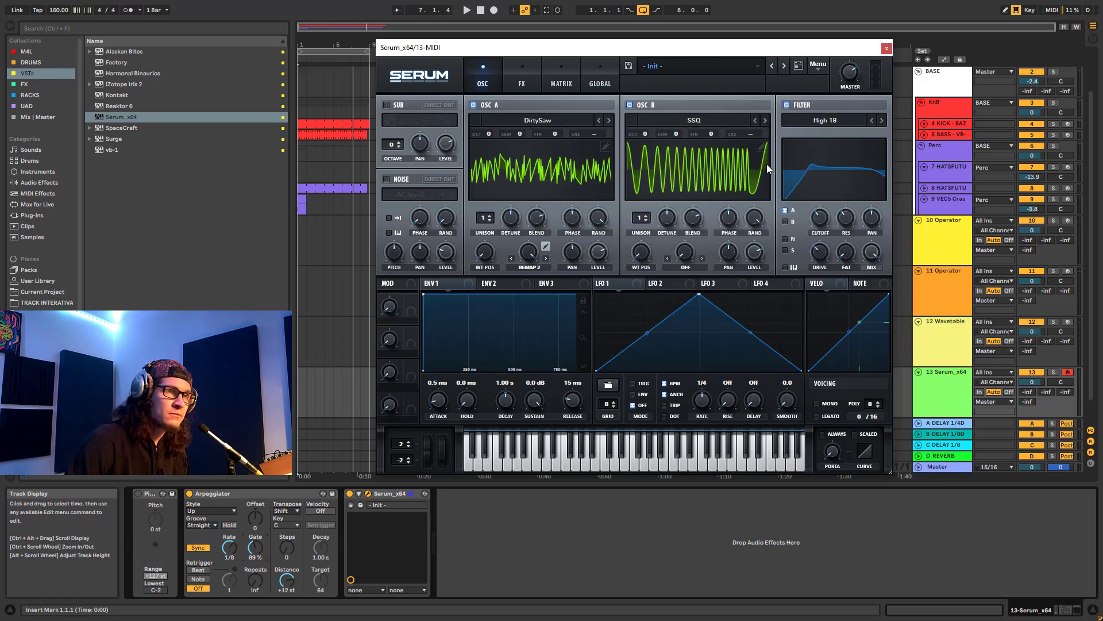
Step: Convert oscillator B's wavetable into the LFO 1 shape and turn oscillator B off
click(608, 388)
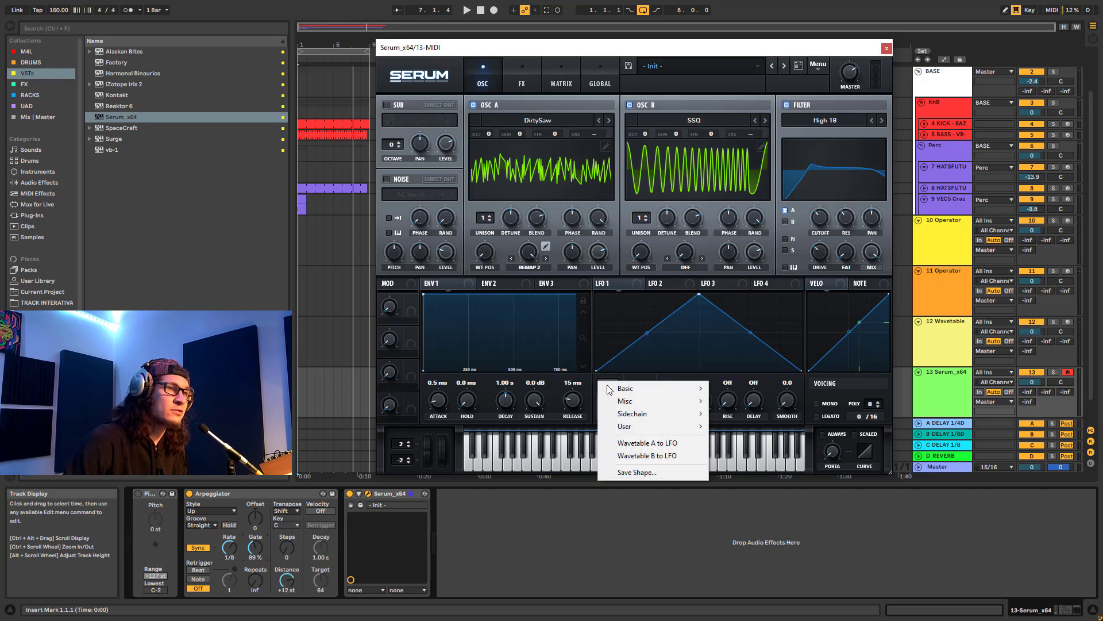
click(607, 385)
click(610, 387)
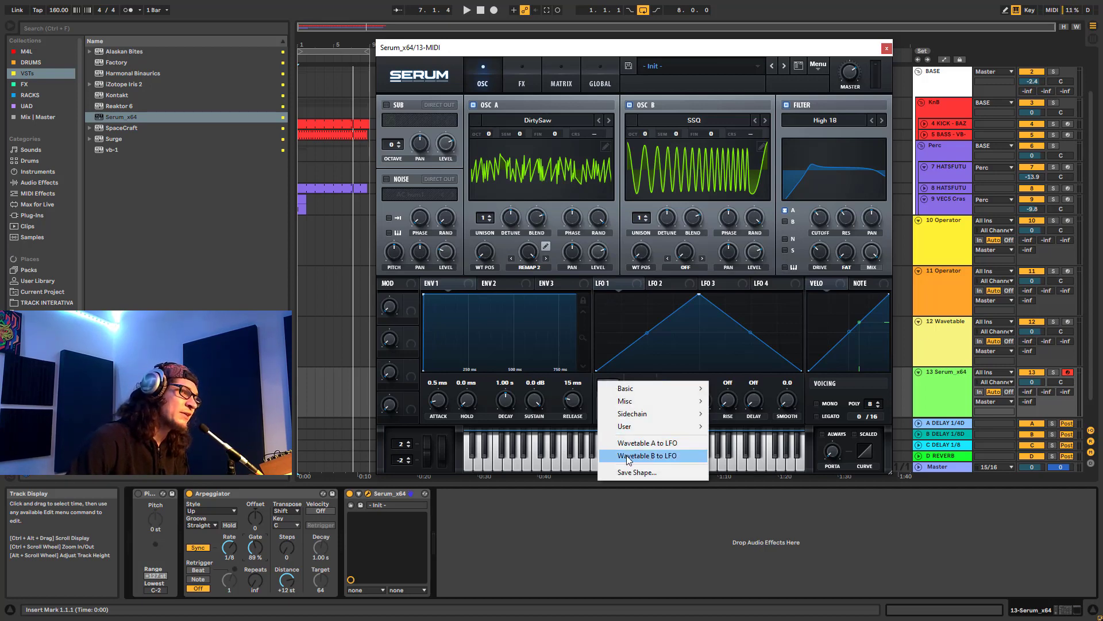
click(674, 456)
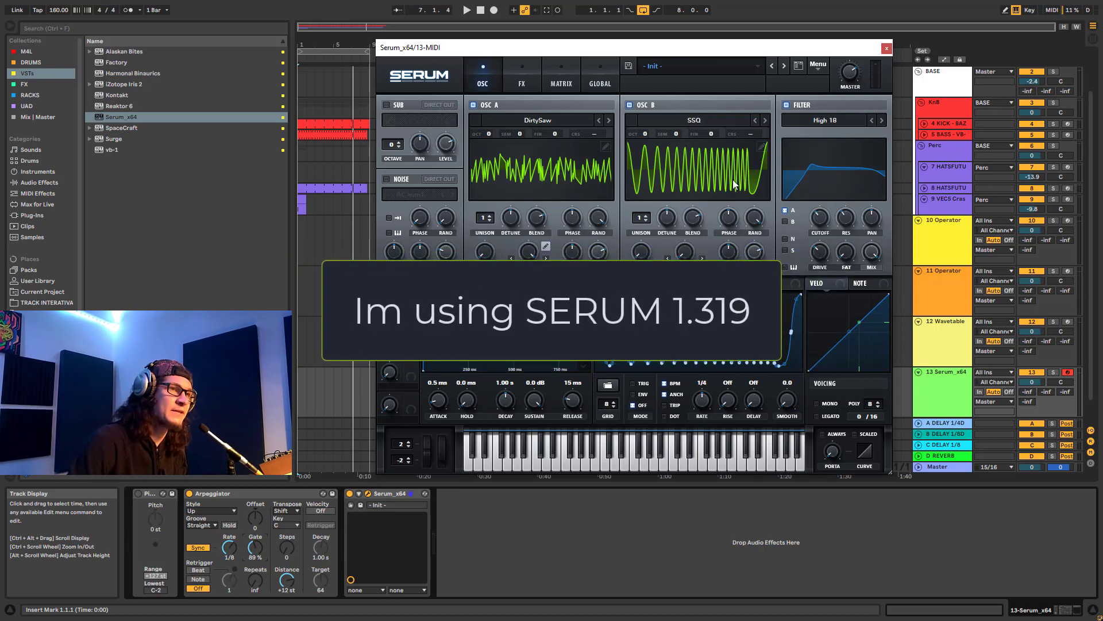
click(628, 105)
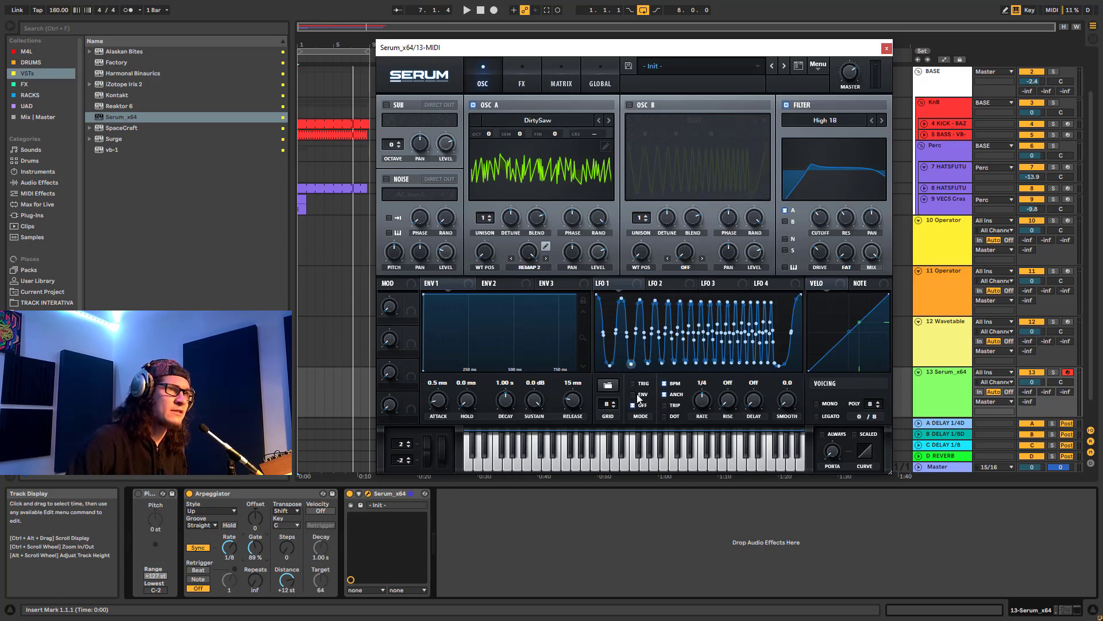
Step: Save the LFO 1 shape as SSQ 1 in the User folder of LFO Shapes
click(609, 387)
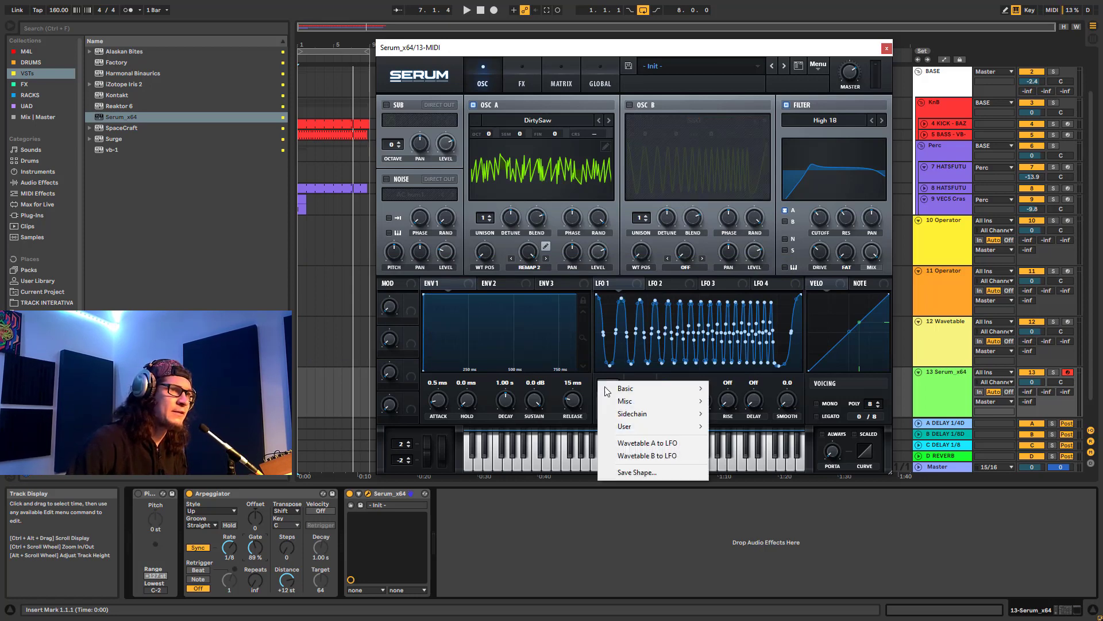
click(651, 474)
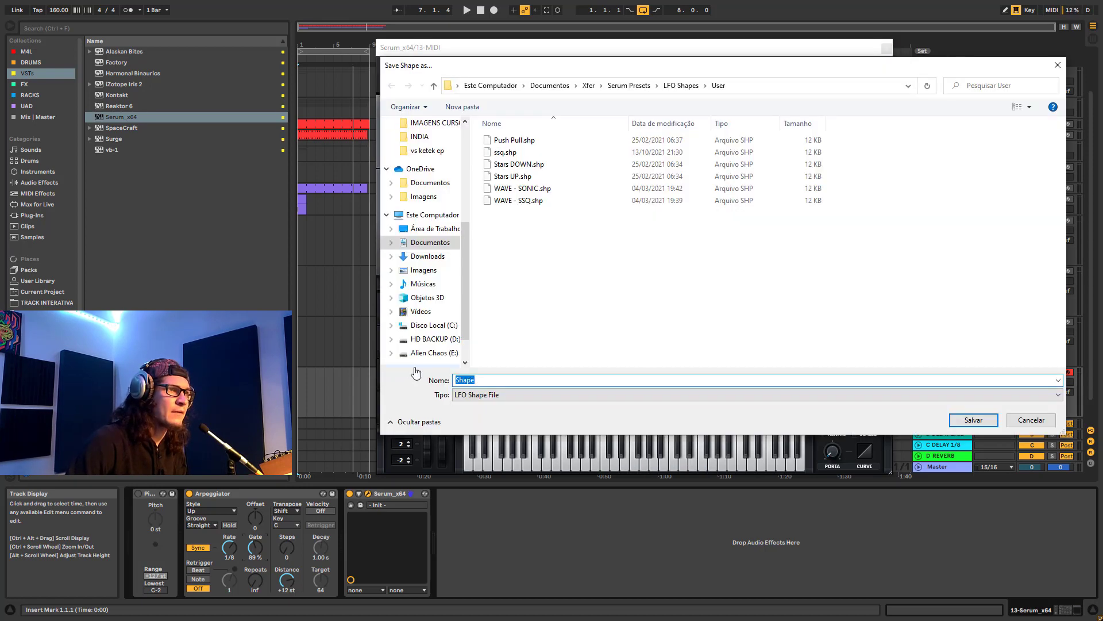
text(SSQ 1)
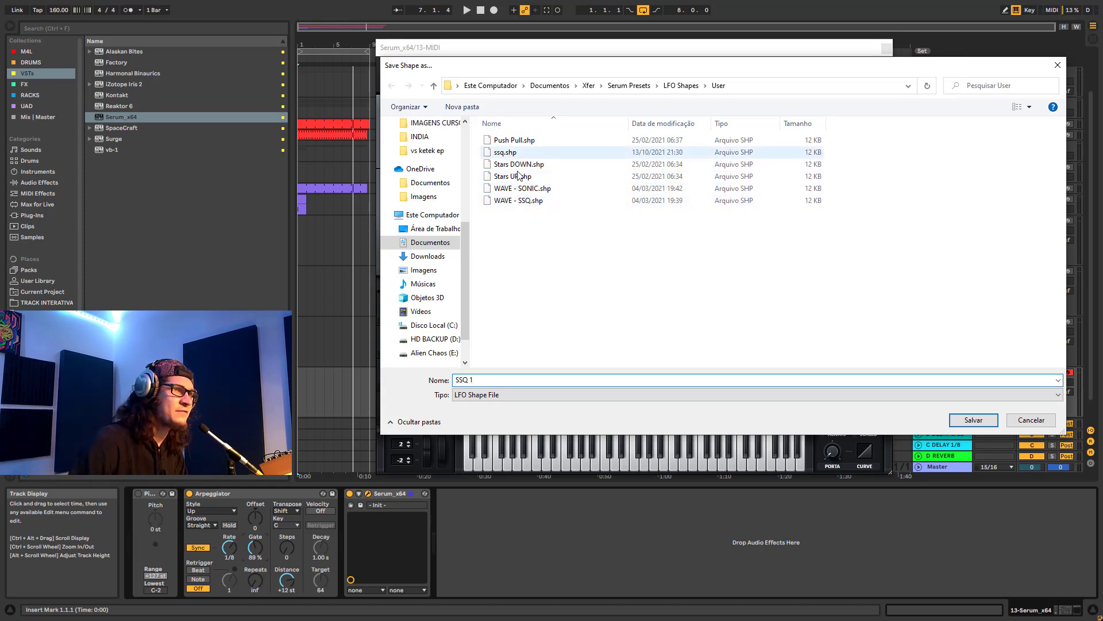
click(973, 420)
Step: Load the user shape SSQ 1 as oscillator A's remap curve and close the remap editor
click(711, 231)
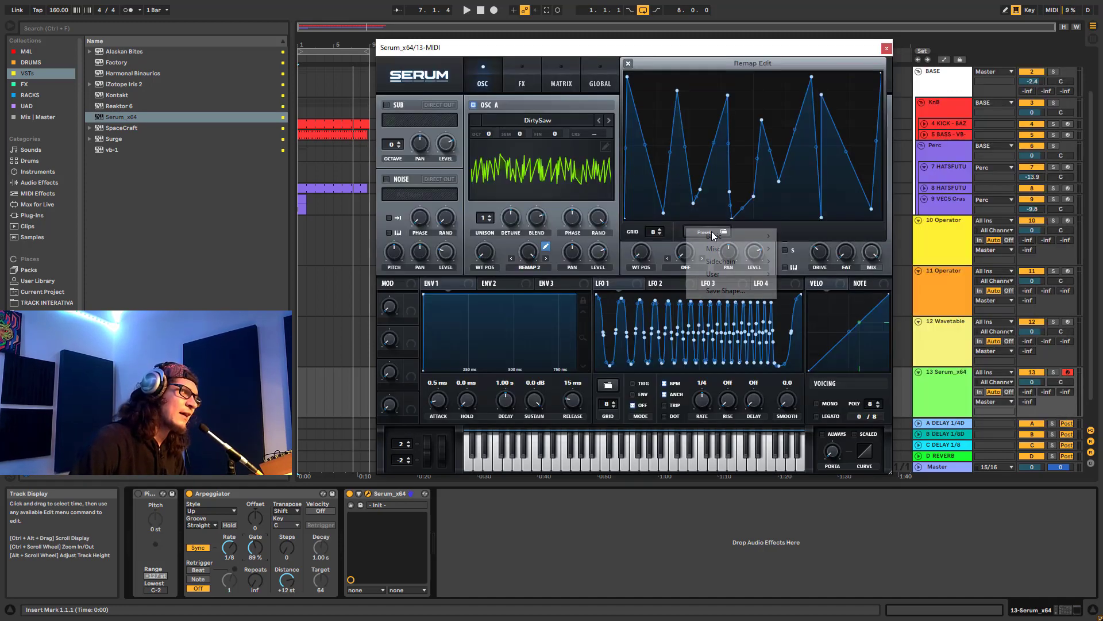
mouse_move(726, 276)
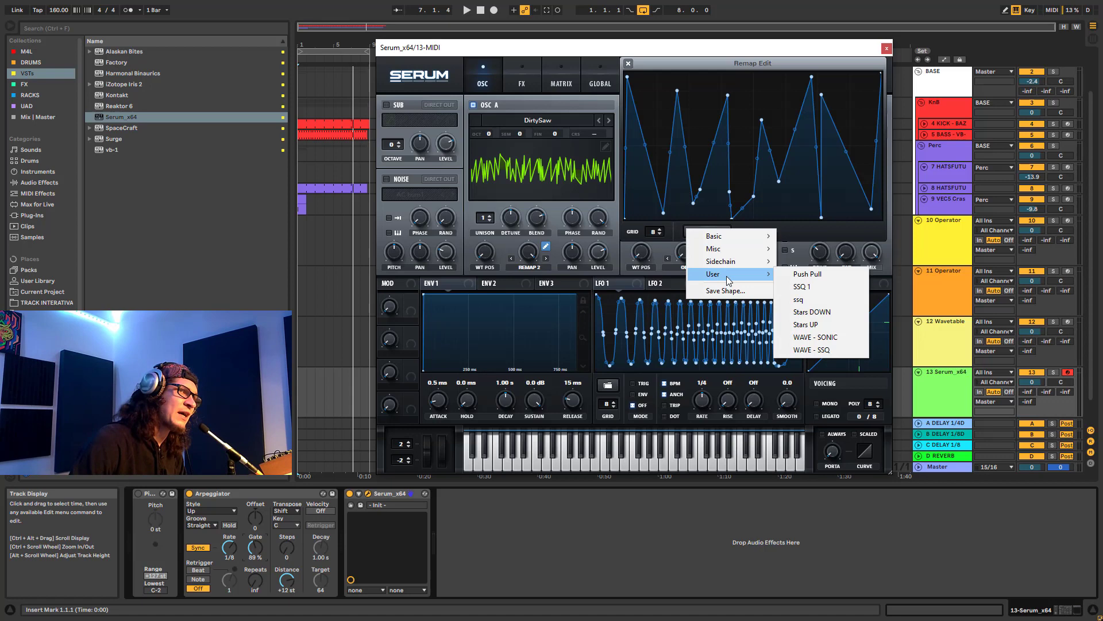
click(805, 287)
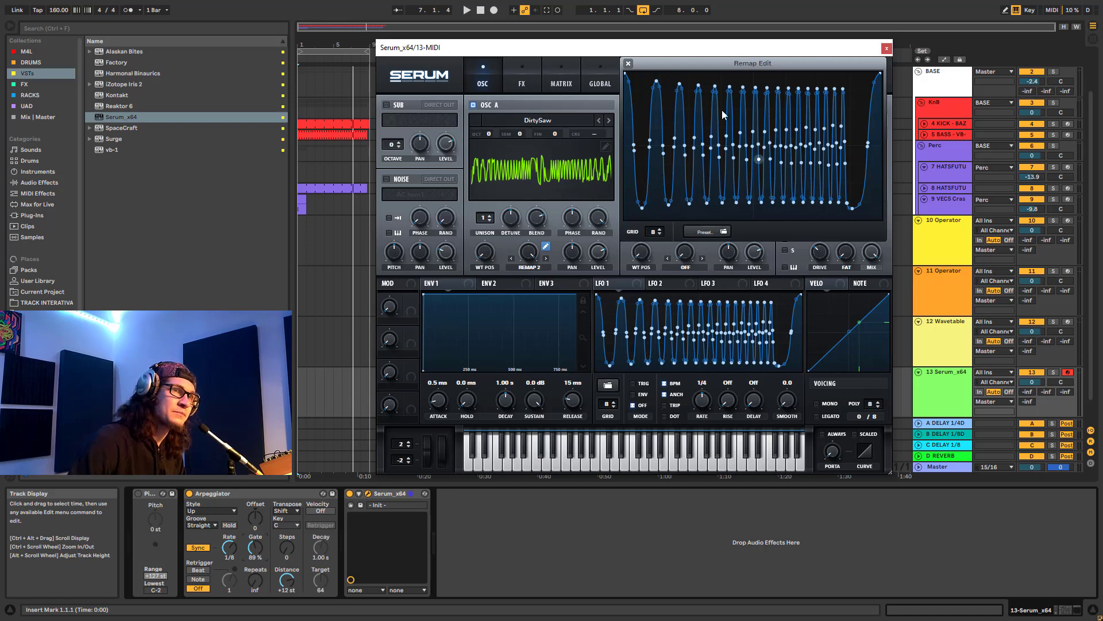
click(628, 64)
Step: Play notes while raising oscillator A's Remap 2 amount, and switch its wavetable to Dist 8bit Fwap
drag(527, 250, 523, 220)
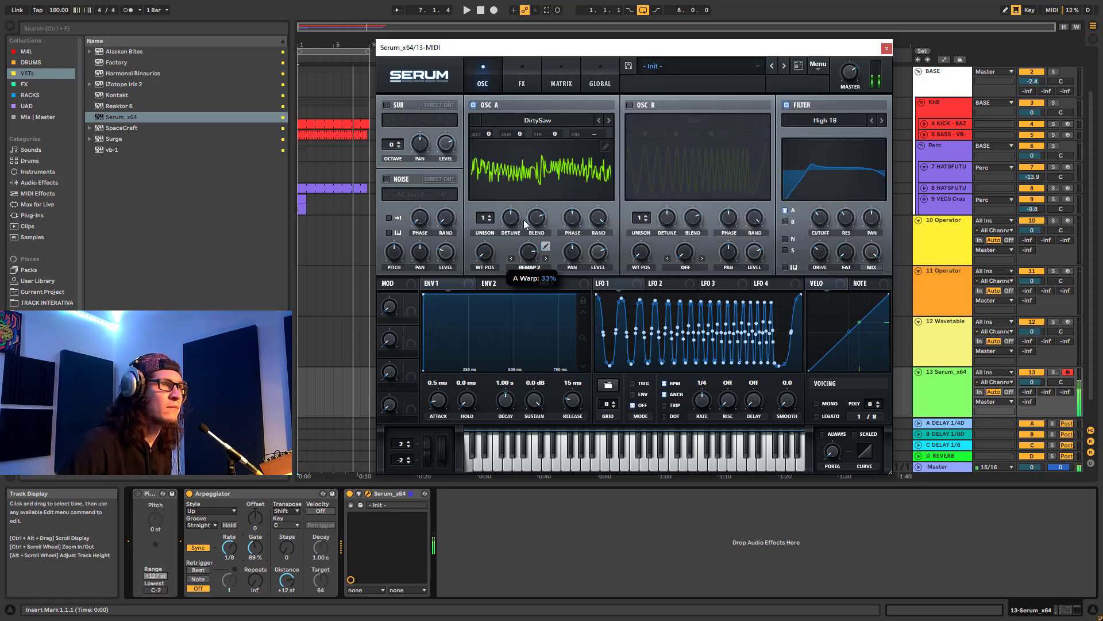
click(610, 121)
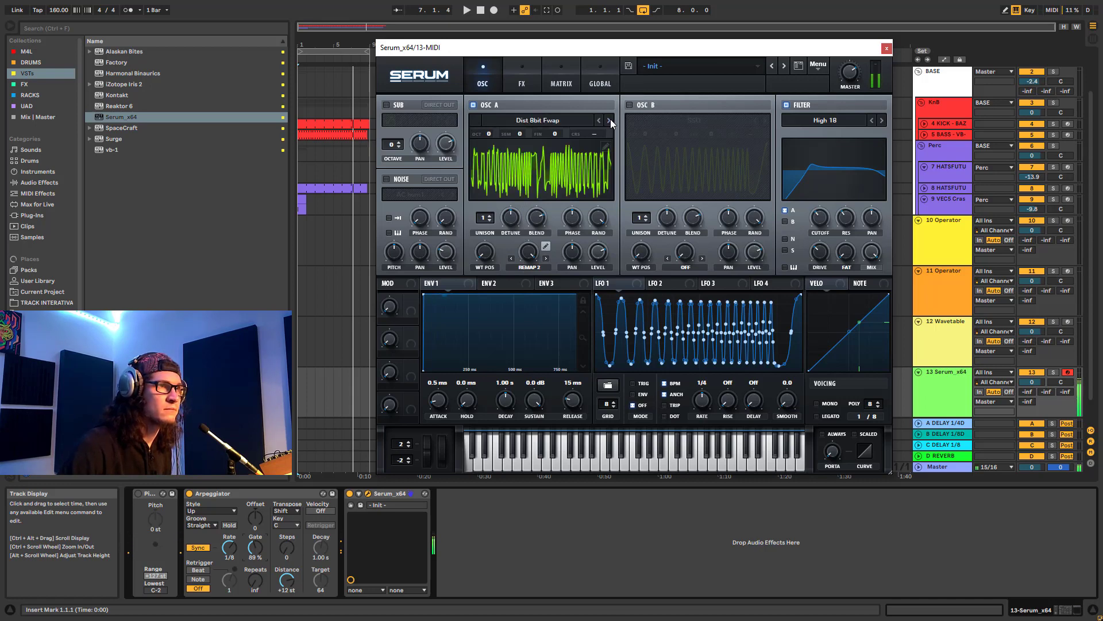
drag(528, 252, 512, 220)
Step: Audition the sound with the project, lower the High 18 filter's cutoff and set the Arpeggiator's gate to 115%
key(space)
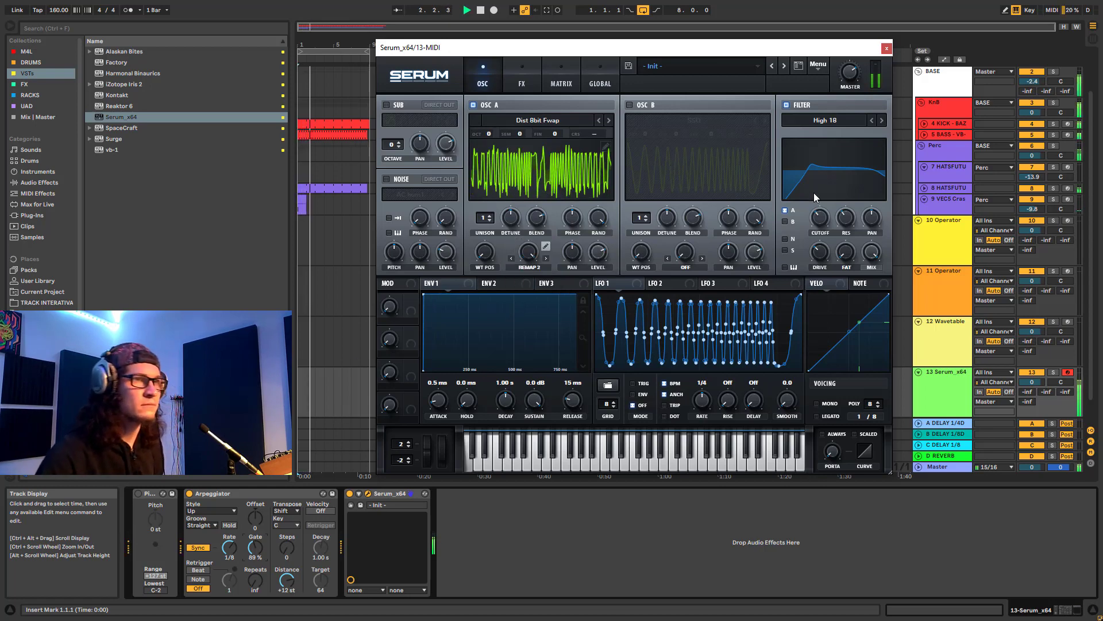
mouse_move(811, 168)
mouse_down()
mouse_move(829, 163)
mouse_move(816, 167)
mouse_up()
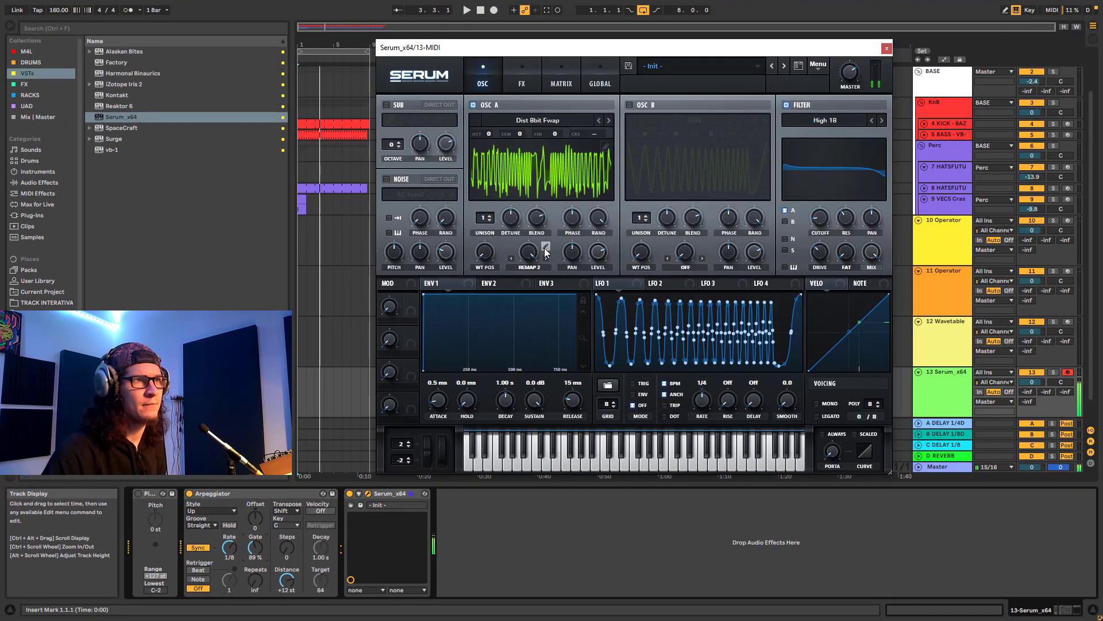
drag(546, 251, 615, 131)
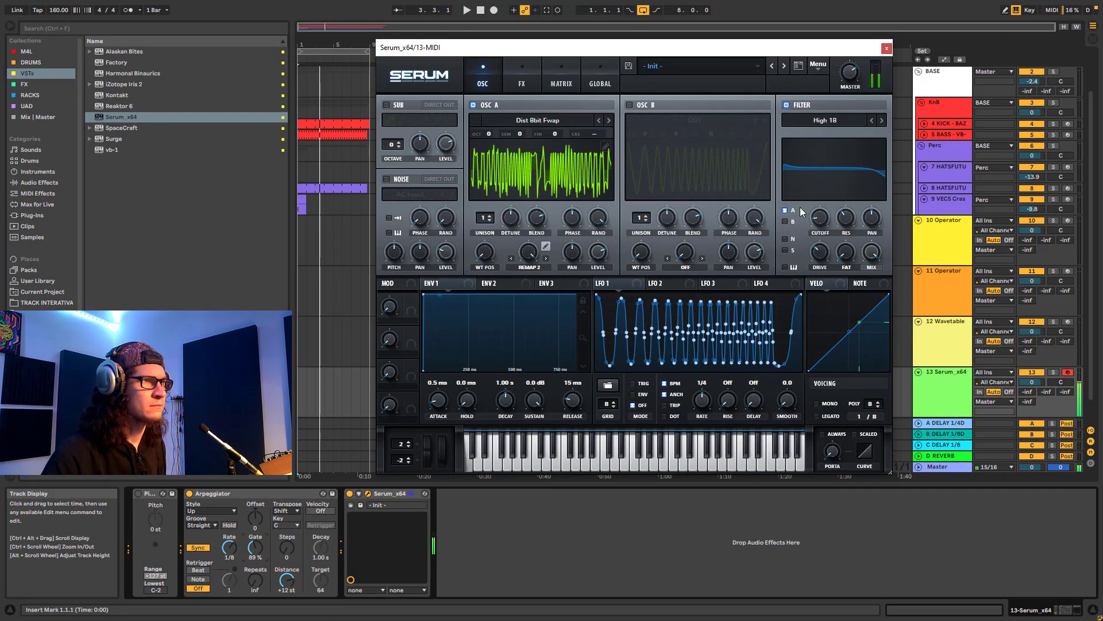
drag(256, 547, 255, 495)
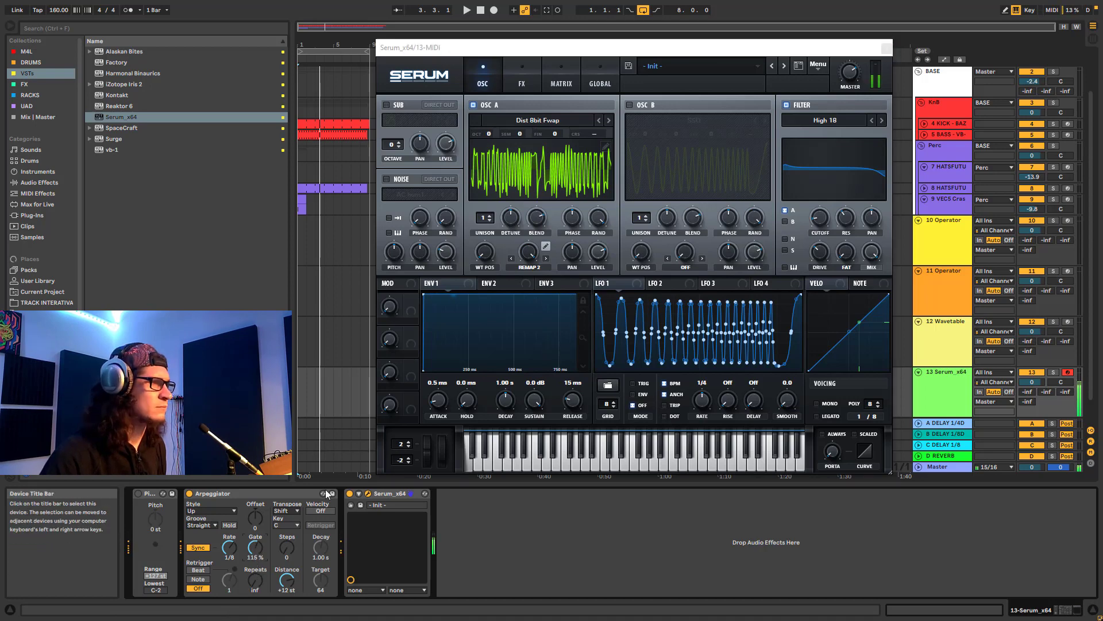
Step: With the project playing, lower the High 18 filter's cutoff and set the Arpeggiator's rate to 1/16 and gate to 89%
key(space)
mouse_move(820, 218)
mouse_down()
mouse_move(848, 127)
mouse_move(820, 213)
mouse_up()
drag(230, 548, 255, 598)
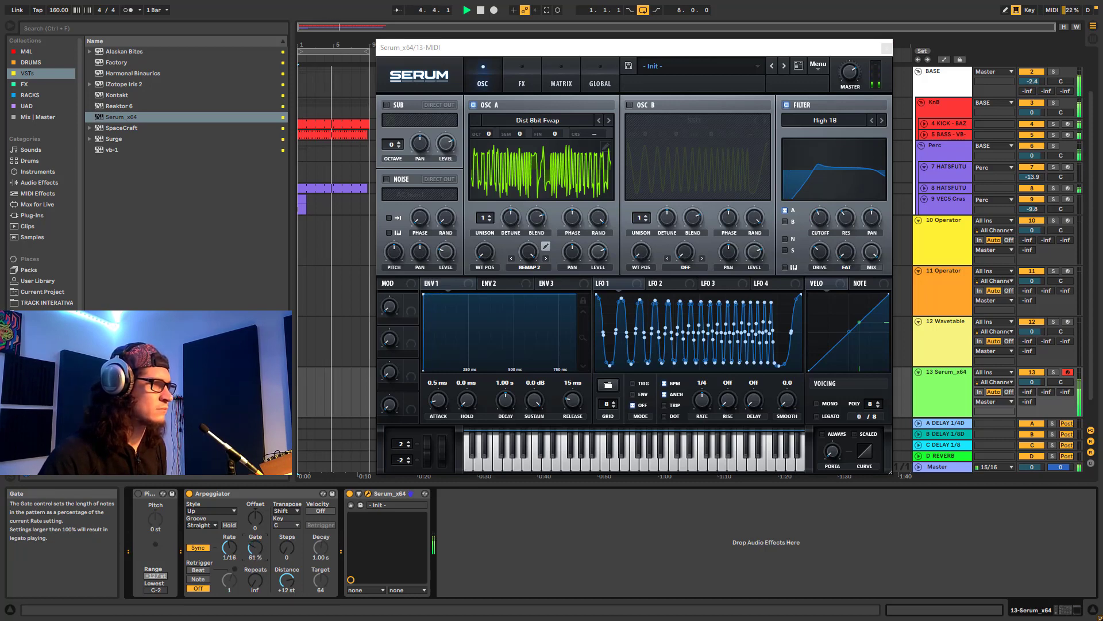
drag(255, 547, 255, 506)
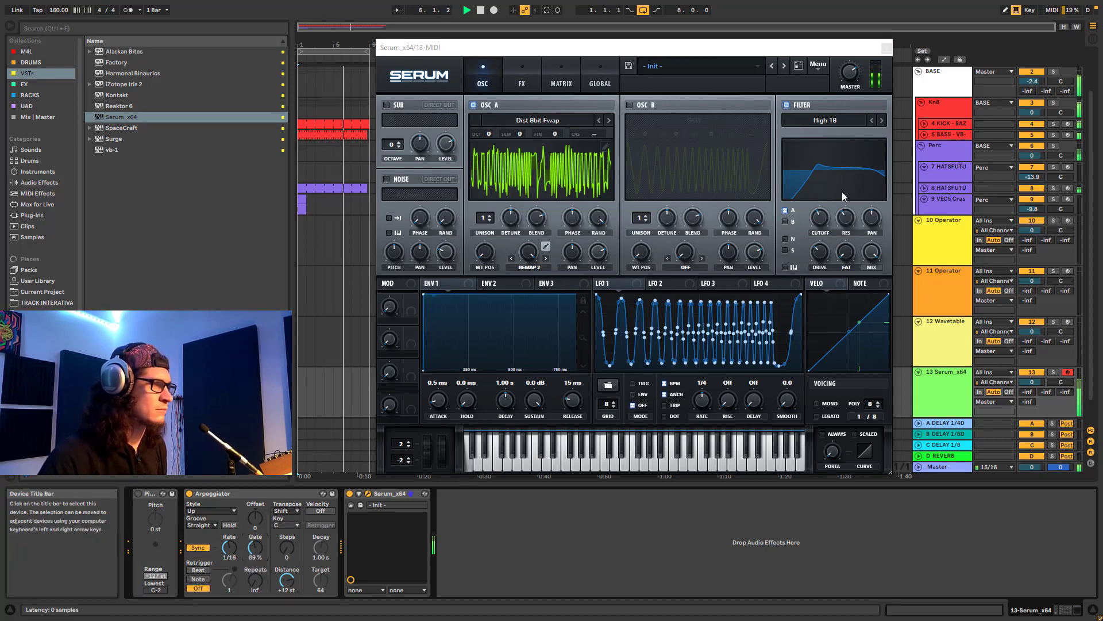
mouse_move(820, 219)
mouse_down()
mouse_move(830, 174)
mouse_move(811, 236)
mouse_move(823, 192)
mouse_move(819, 217)
mouse_up()
key(space)
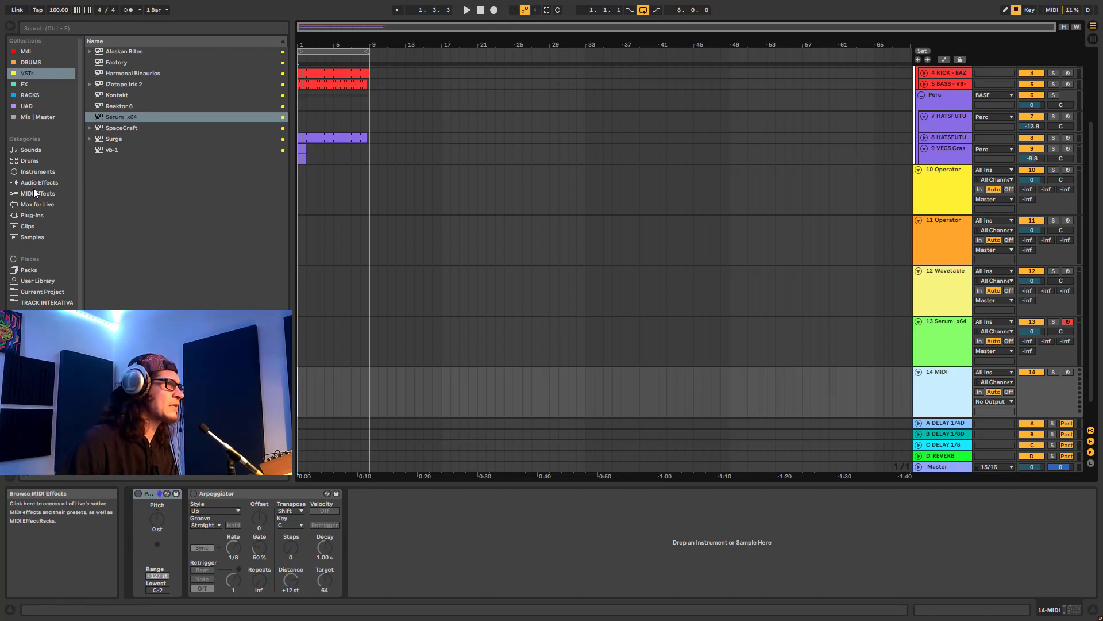
Step: Search the browser for SNARE and load 005 Snare.wav onto the 14 MIDI track
click(75, 27)
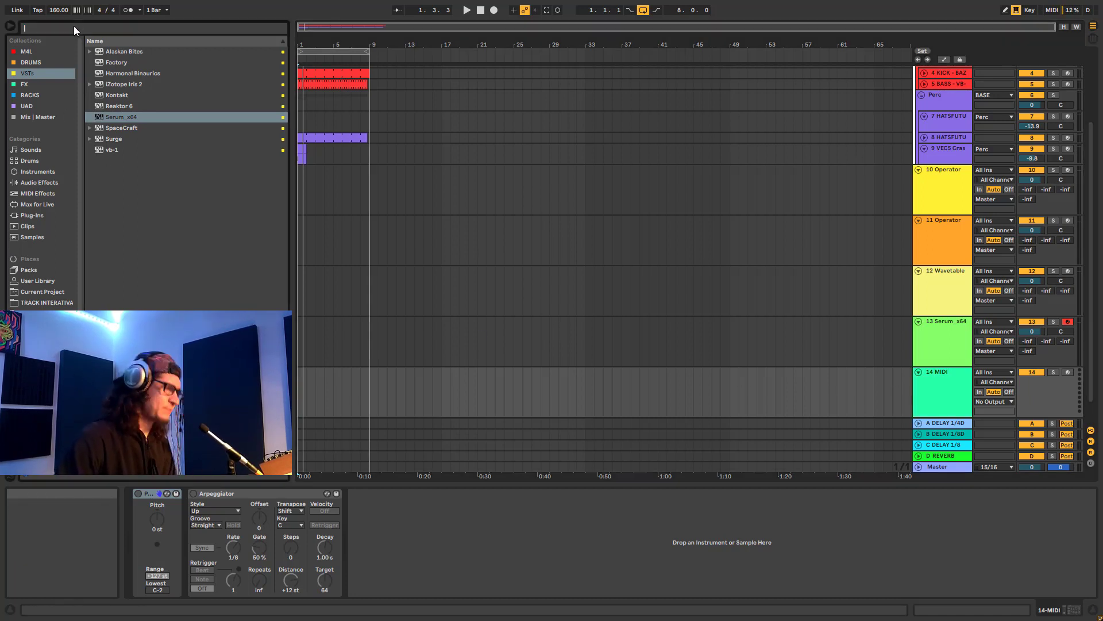
text(SNARE)
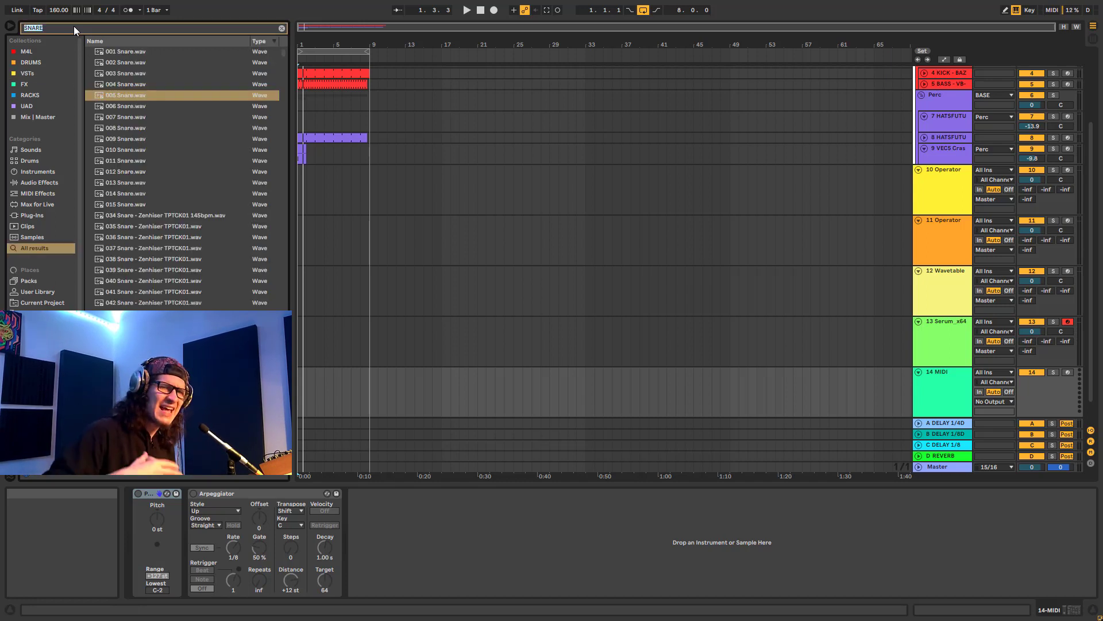
drag(125, 95, 404, 529)
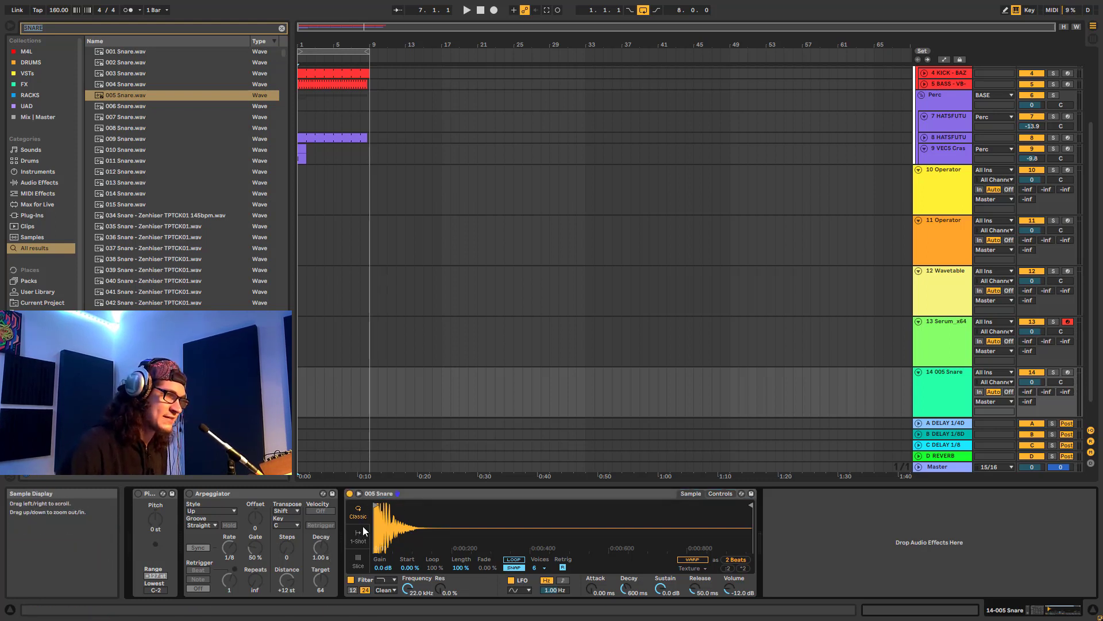
Step: Turn on looping for the 005 Snare sample and shorten its length to 7.03%
click(514, 559)
drag(460, 567, 454, 577)
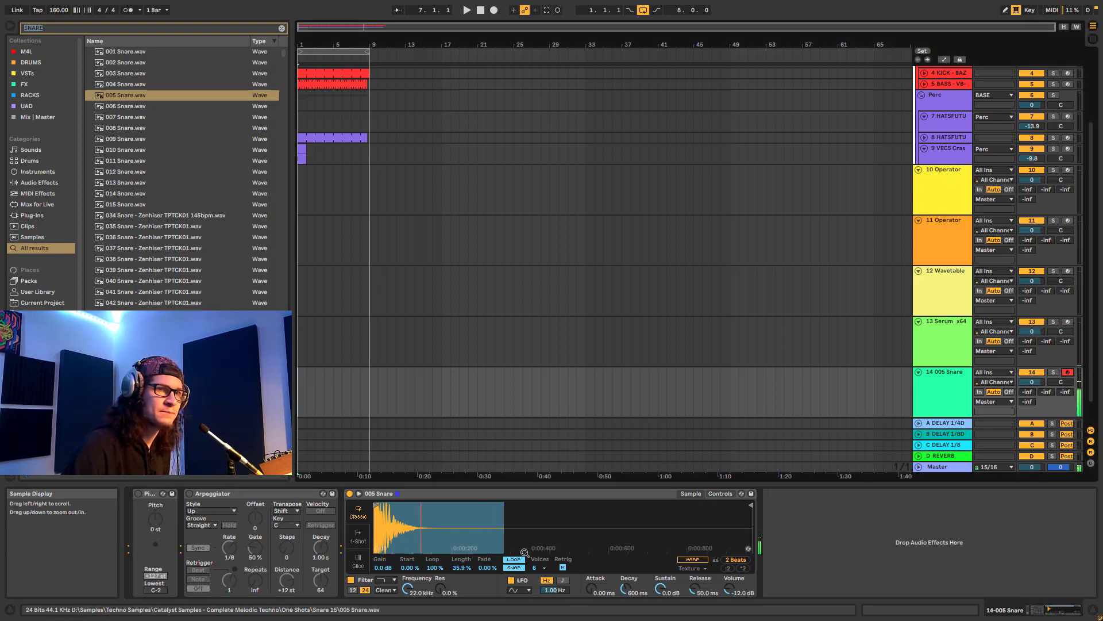
drag(470, 568, 470, 582)
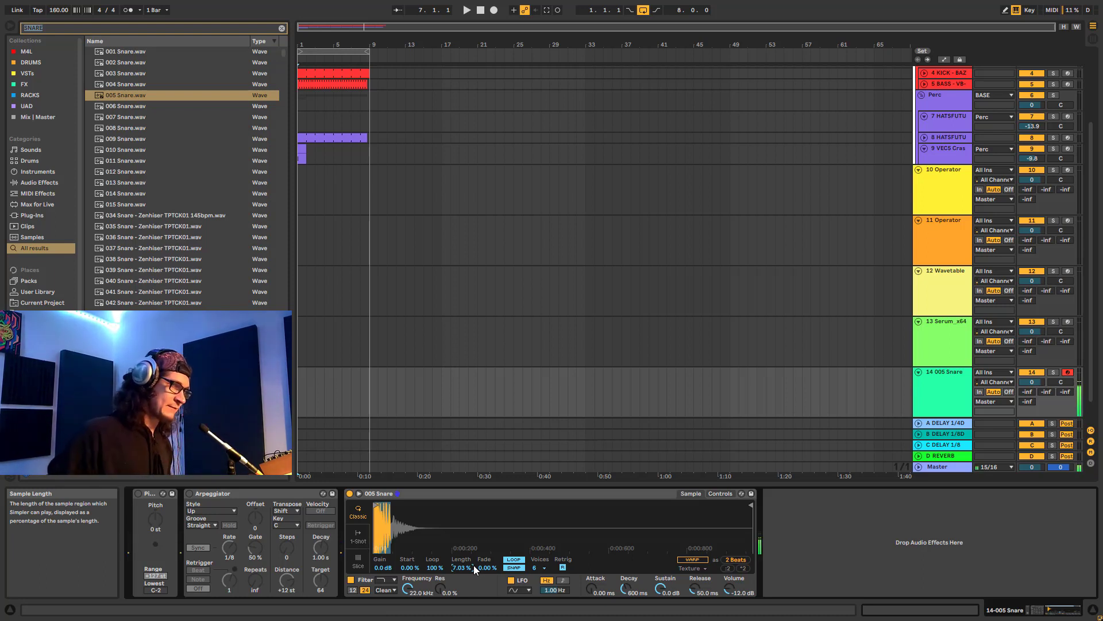
Step: Play notes on the looped snare and reduce the sample length to 0.00%
key(x)
key(a)
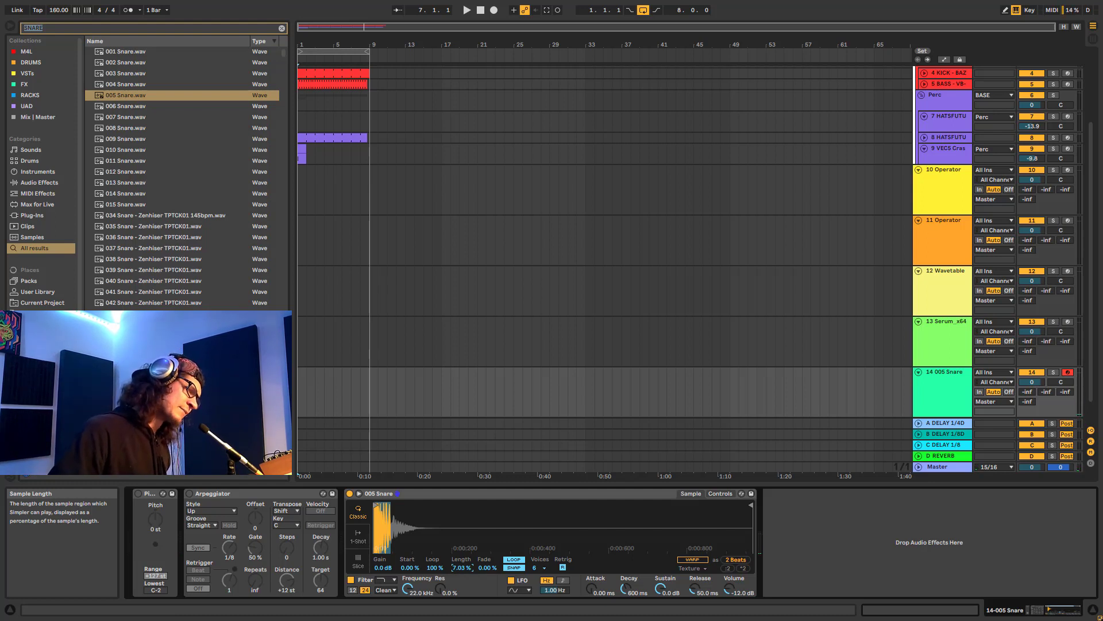
key(a)
drag(462, 567, 462, 576)
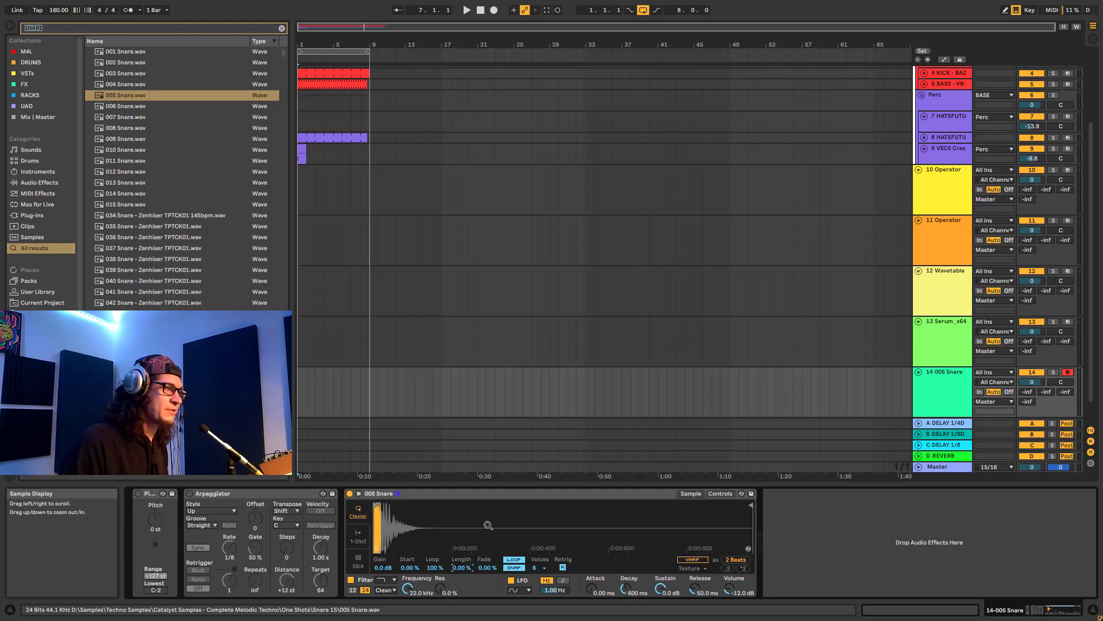
key(a)
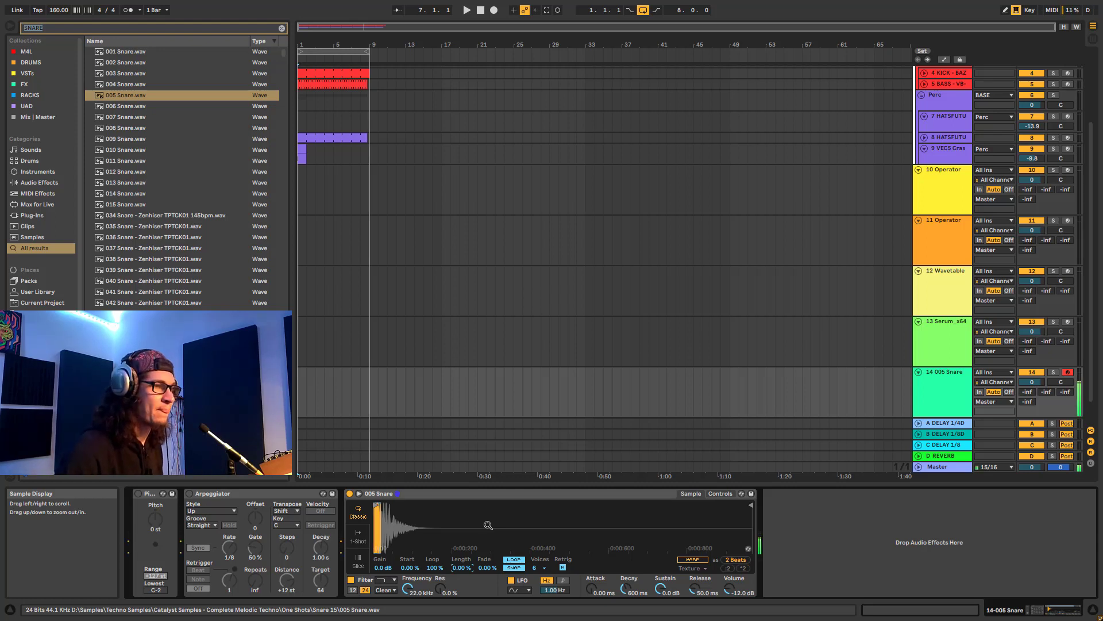
Step: Add a Tuner audio effect after the 005 Snare sampler and return to the snare track after viewing the Serum track
click(35, 182)
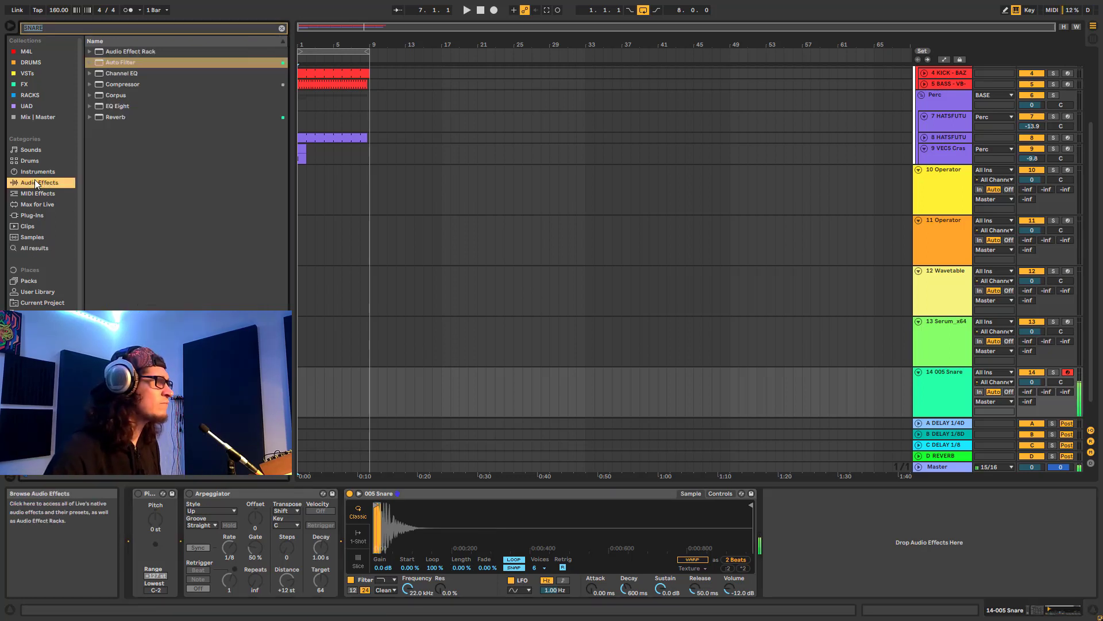
drag(527, 468, 790, 533)
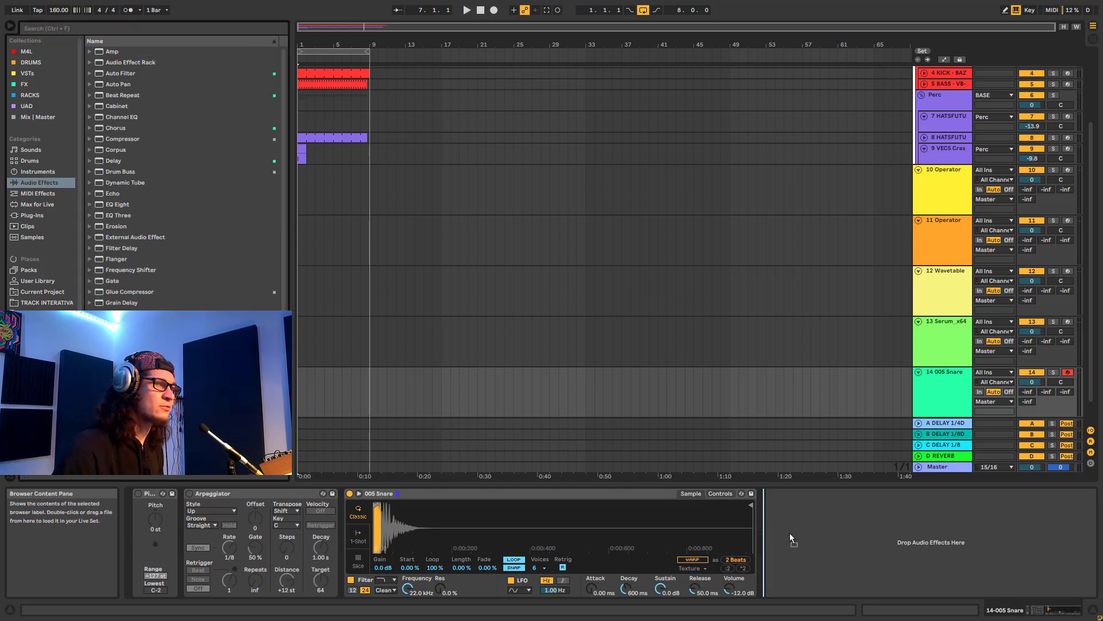
click(942, 341)
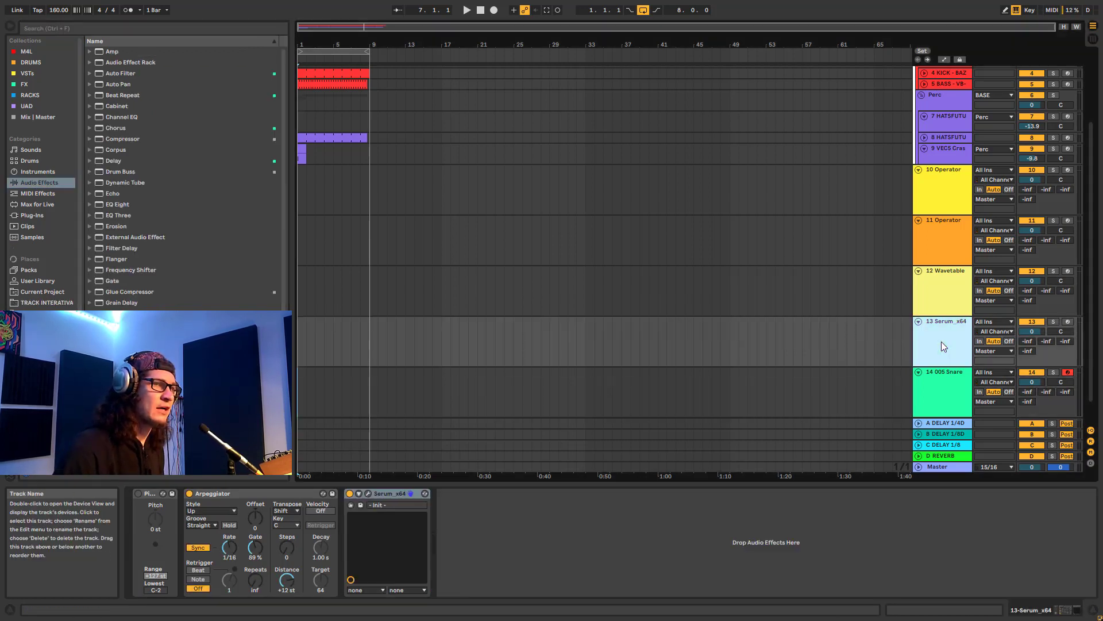
click(392, 496)
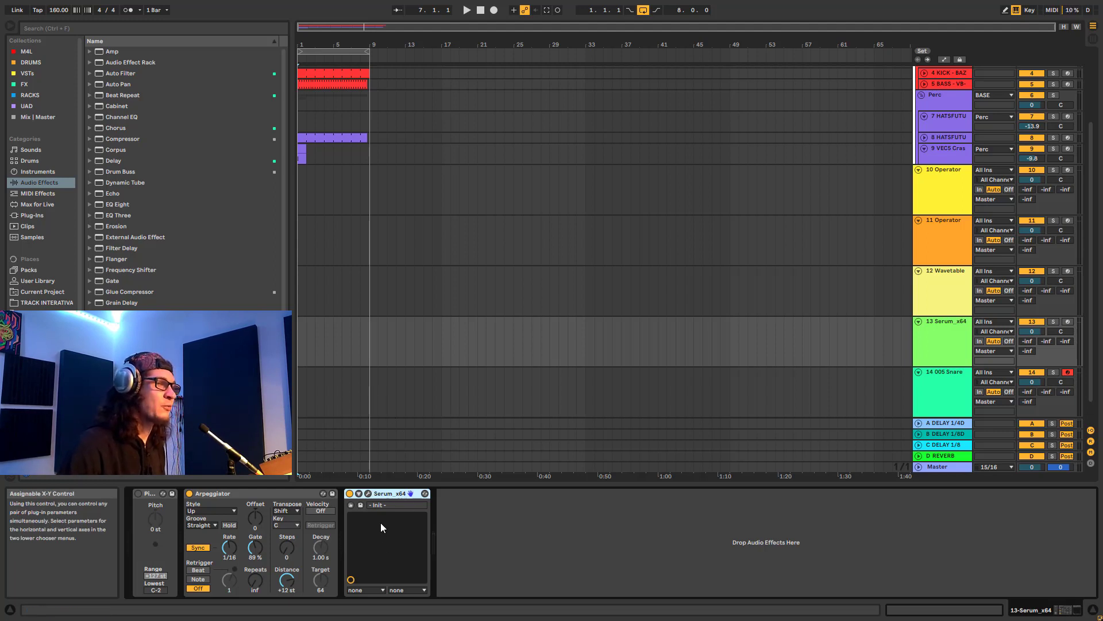
click(946, 394)
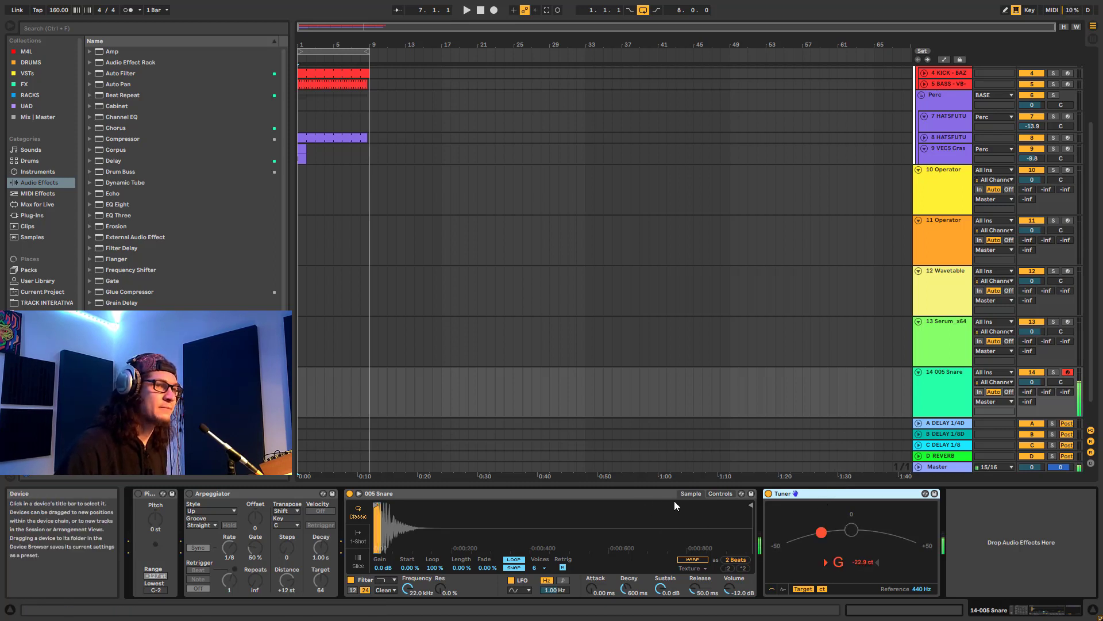
Step: Play a note into the Tuner and set the snare sampler's Detune to +24 ct in its Controls view
click(720, 494)
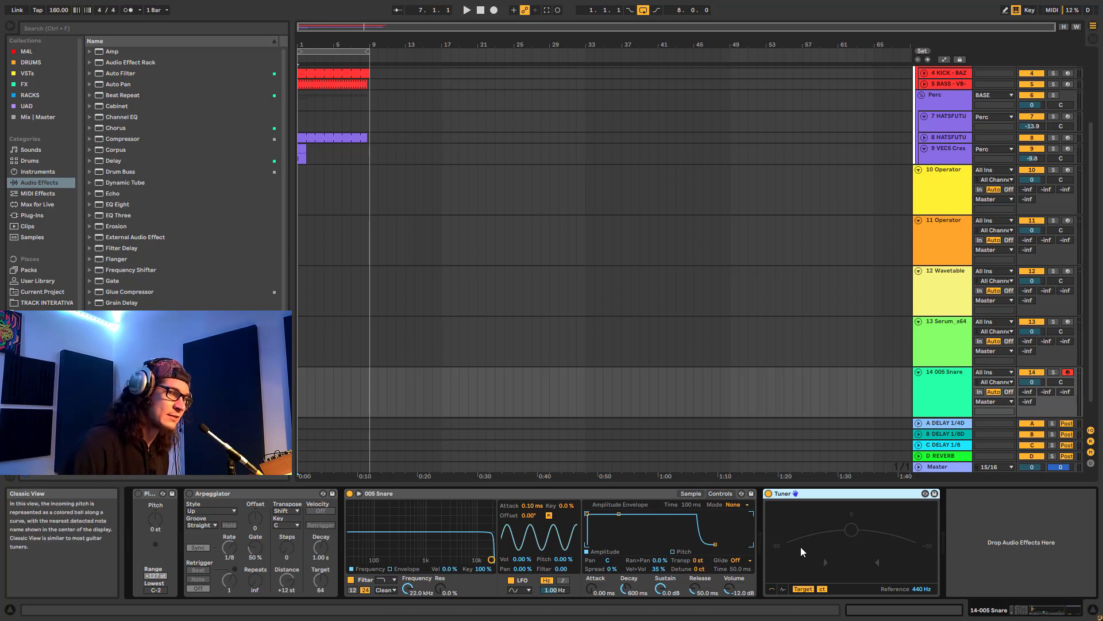
key(a)
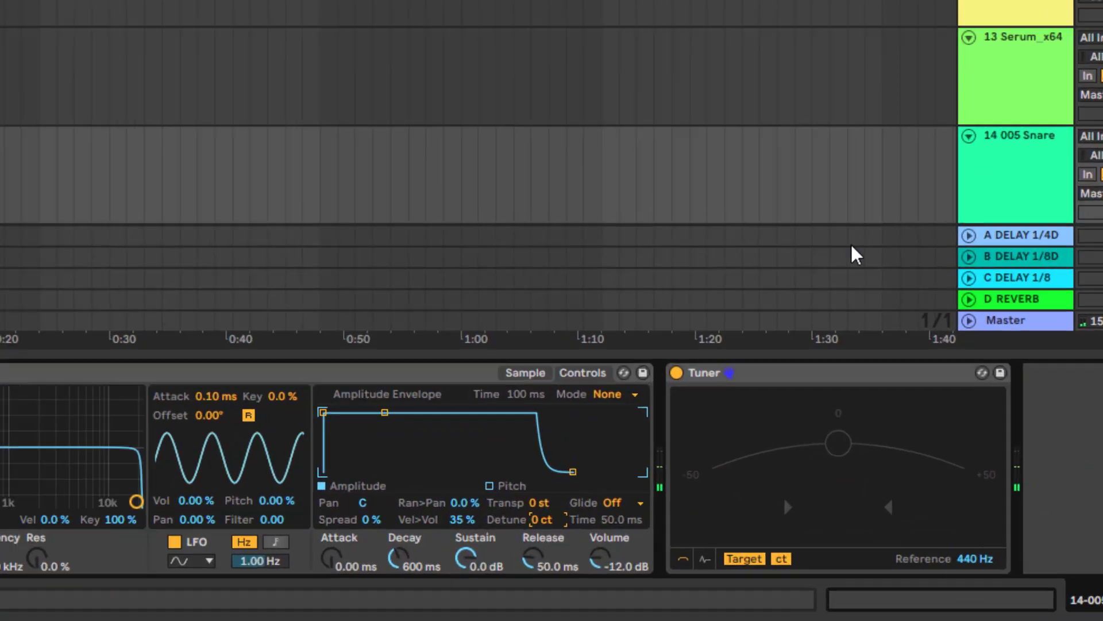
key(Up)
key(Up)
key(Up)
key(Up)
key(Up)
key(Up)
key(Up)
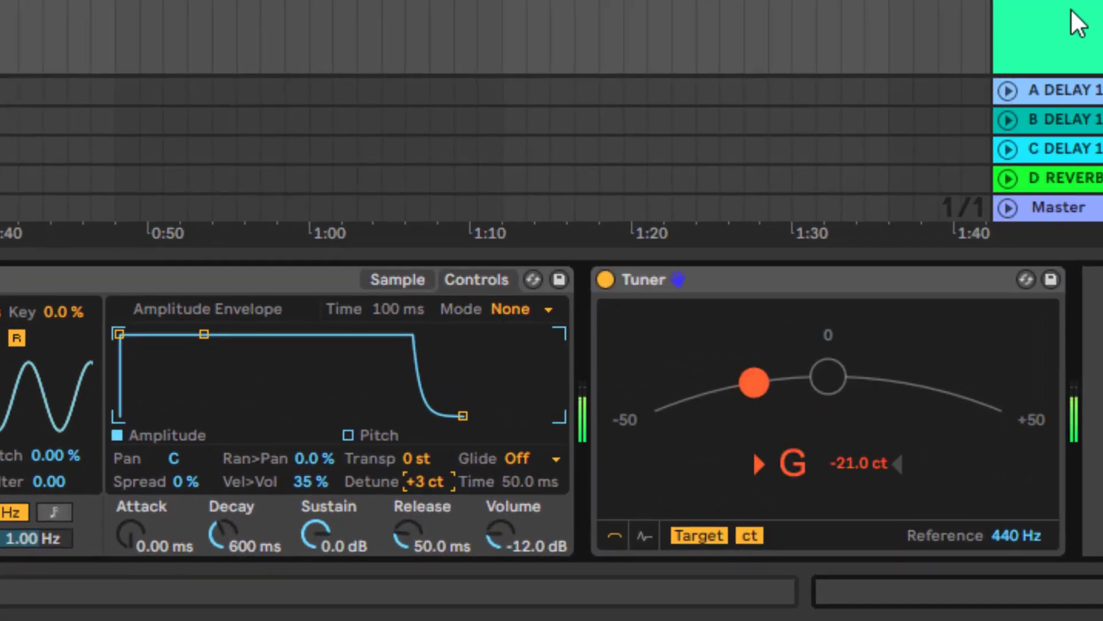
key(Up)
key(Up)
key(Up)
key(Up)
key(Up)
key(Up)
key(Up)
key(Up)
key(Up)
key(Up)
key(Up)
key(Up)
key(Up)
key(Up)
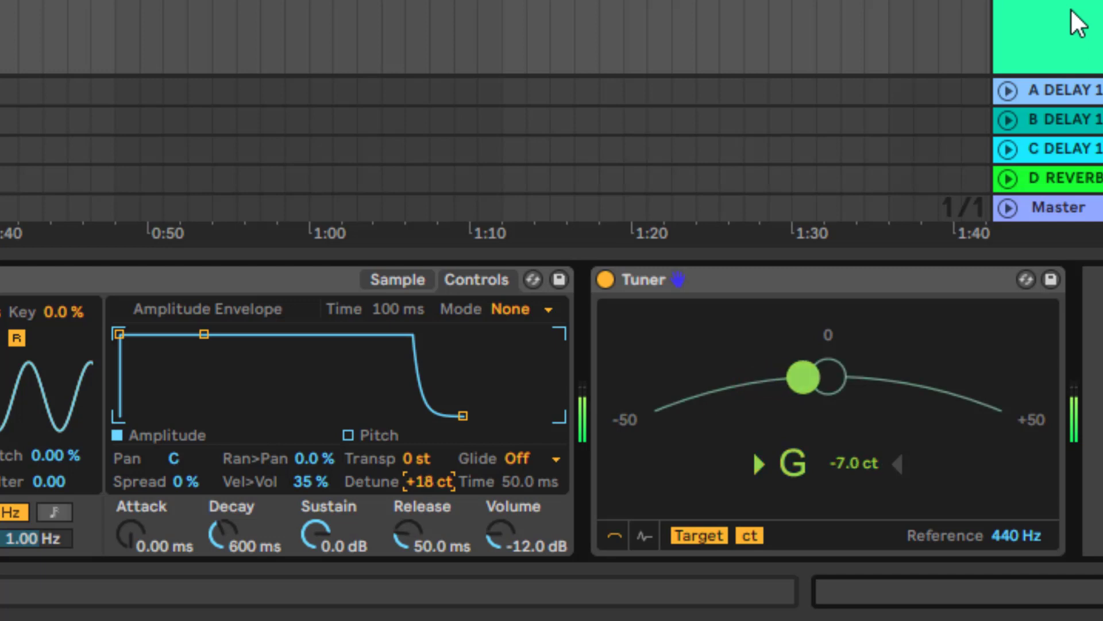
key(Up)
key(Up)
key(Up)
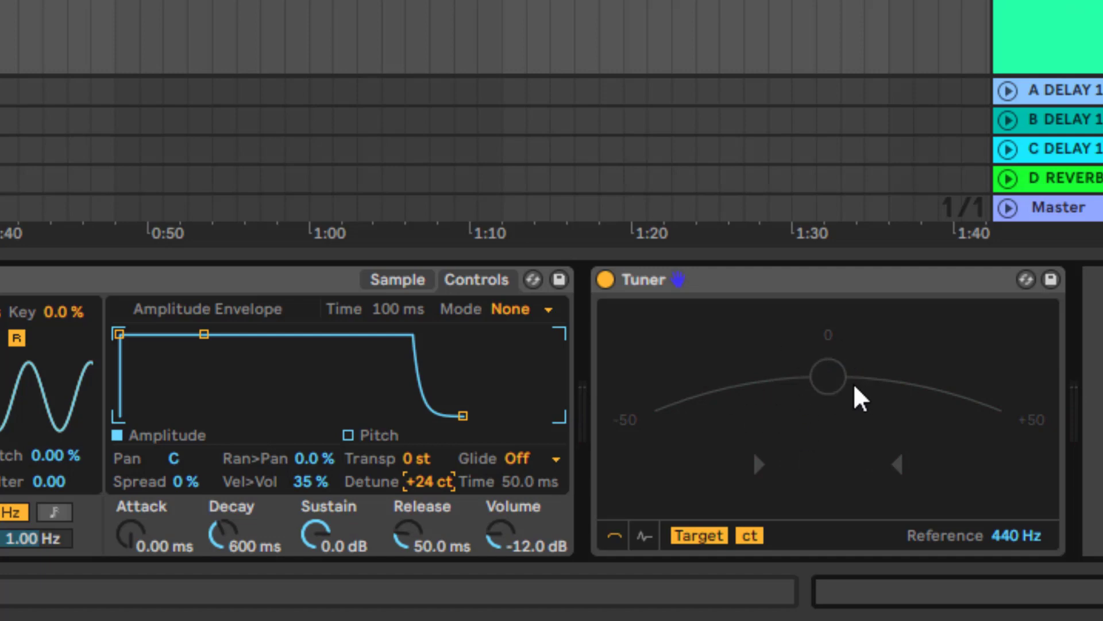
Step: Set the snare sampler's transposition to -7 st and check the pitch by playing notes, including an octave higher
click(418, 455)
key(Down)
key(Down)
key(Down)
key(Down)
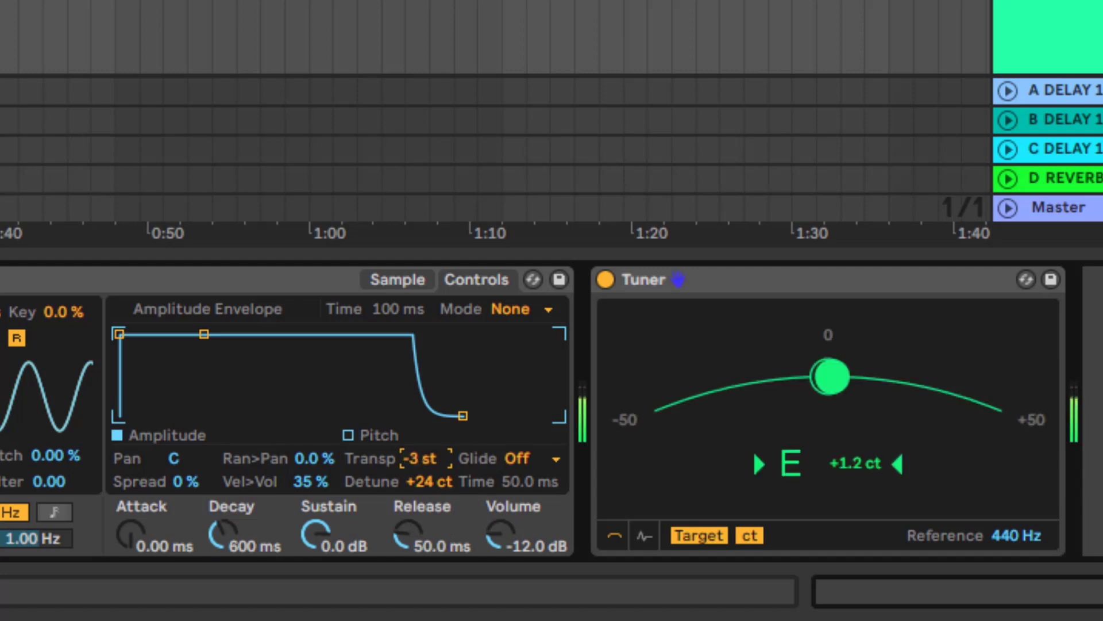
key(Down)
key(Down)
key(Down)
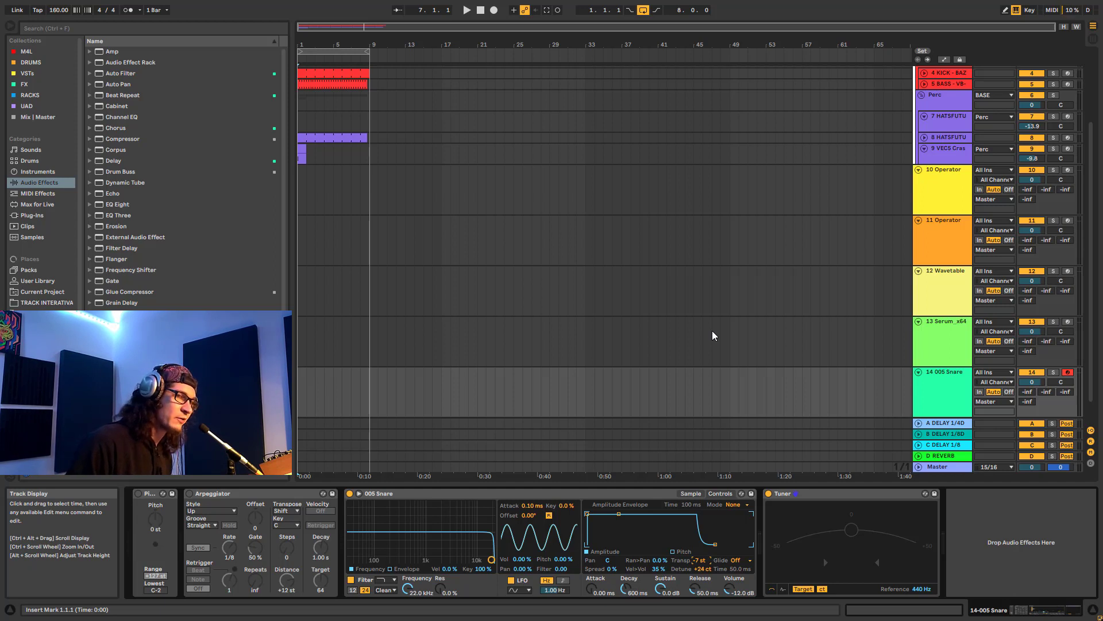
key(a)
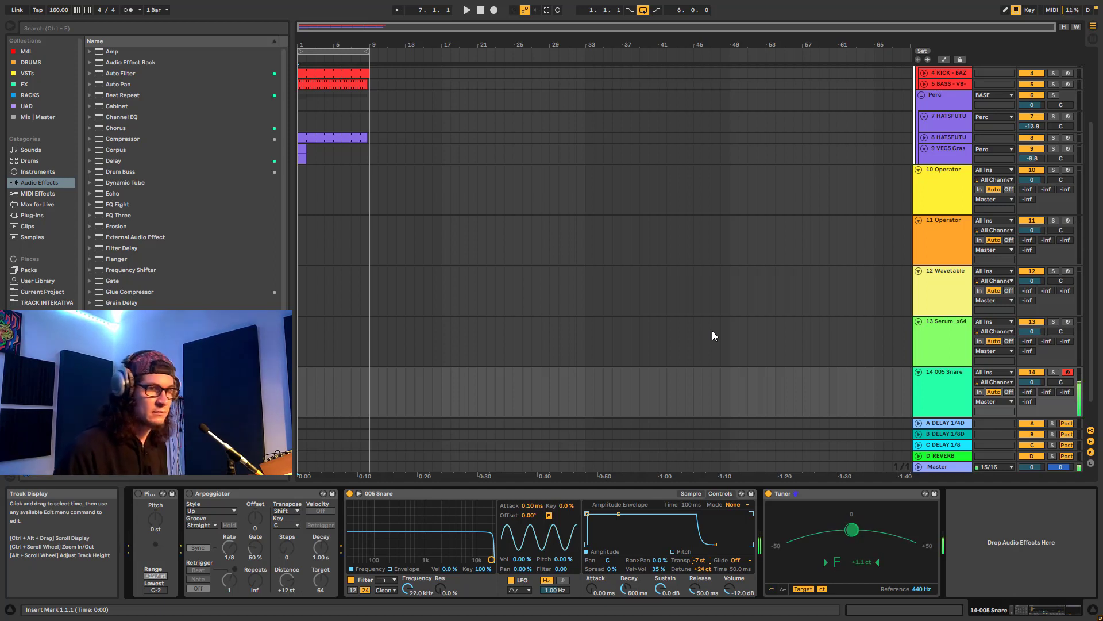
key(x)
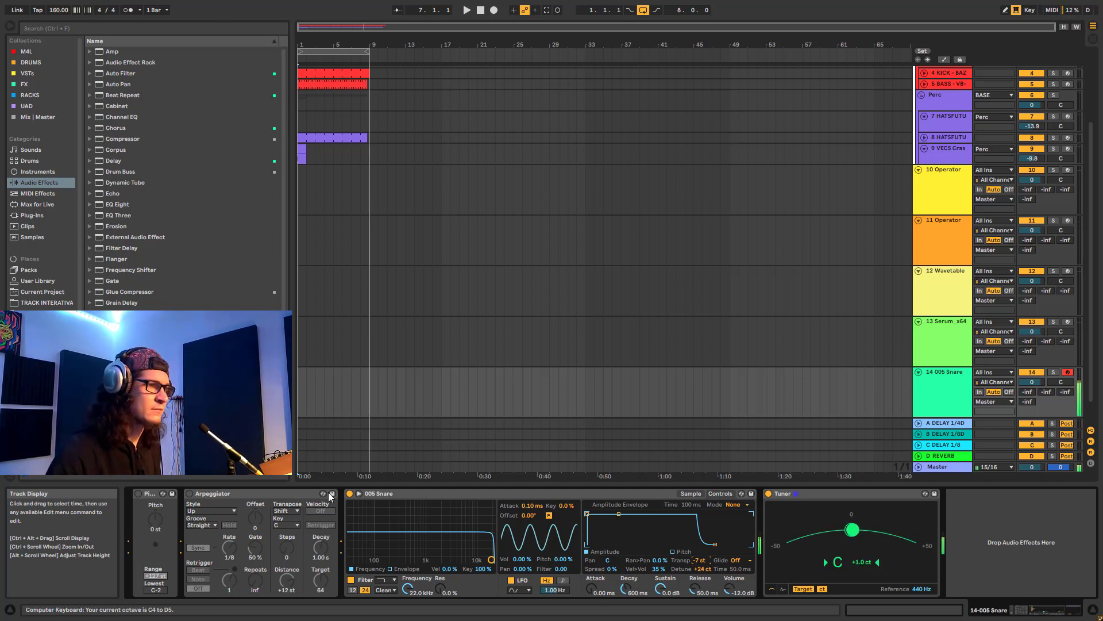
Step: Switch the snare sampler's filter to high-pass with a 1.11 kHz frequency and 67% resonance
click(387, 579)
click(390, 551)
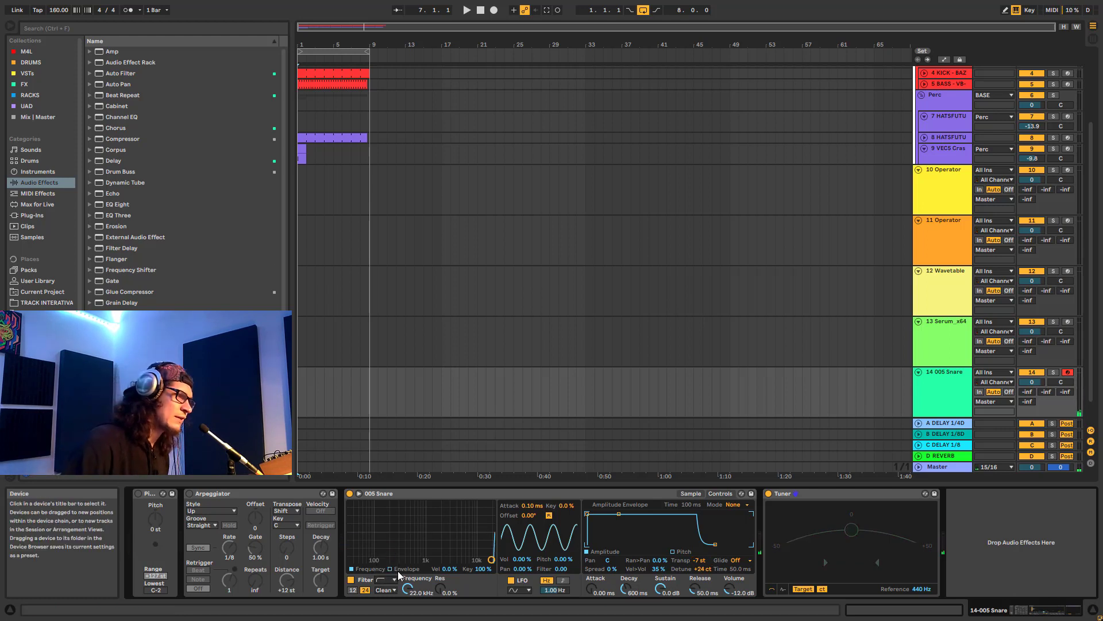
drag(440, 590, 412, 606)
Step: Audition the snare sound with the project, turning on the Arpeggiator and setting its gate to 82%
key(space)
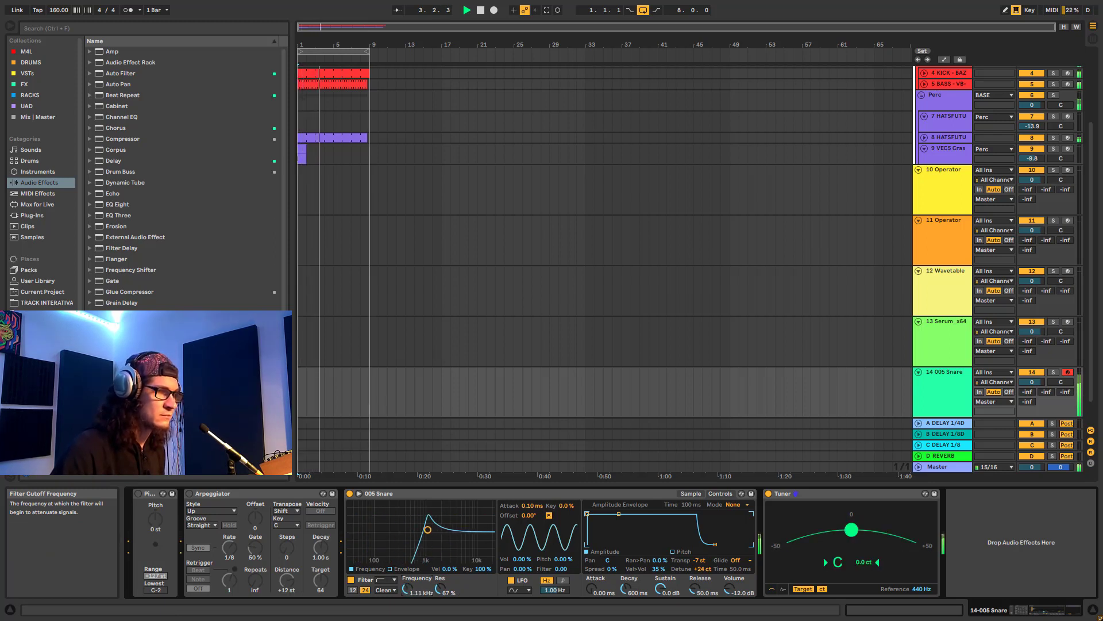
click(189, 494)
drag(259, 553, 259, 547)
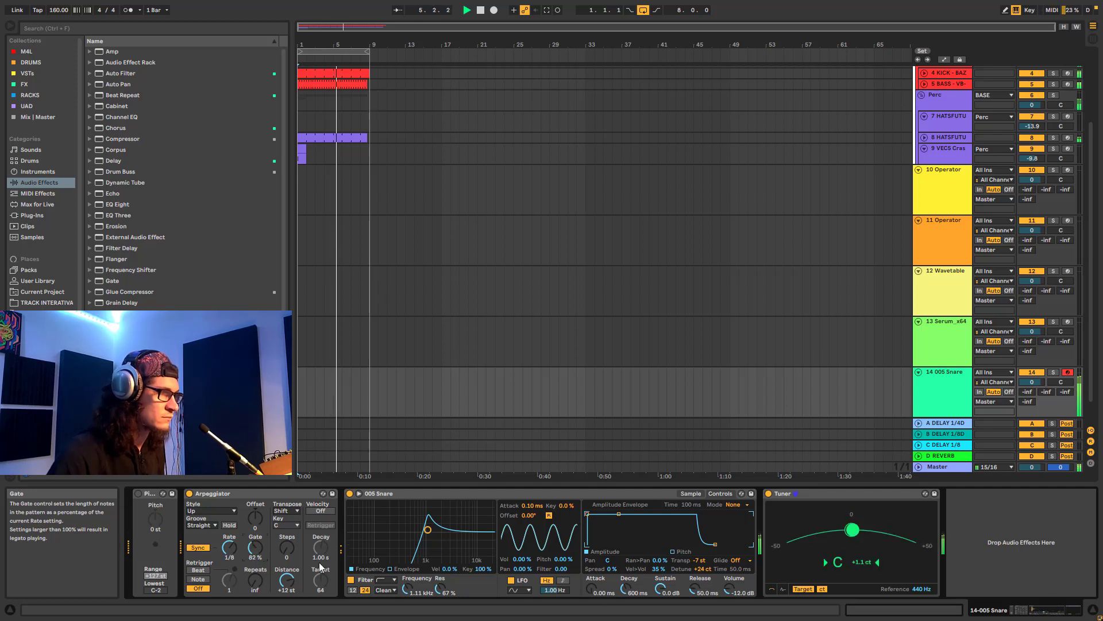
mouse_move(407, 589)
mouse_down()
mouse_move(408, 573)
mouse_move(408, 603)
mouse_move(408, 572)
mouse_move(408, 592)
mouse_up()
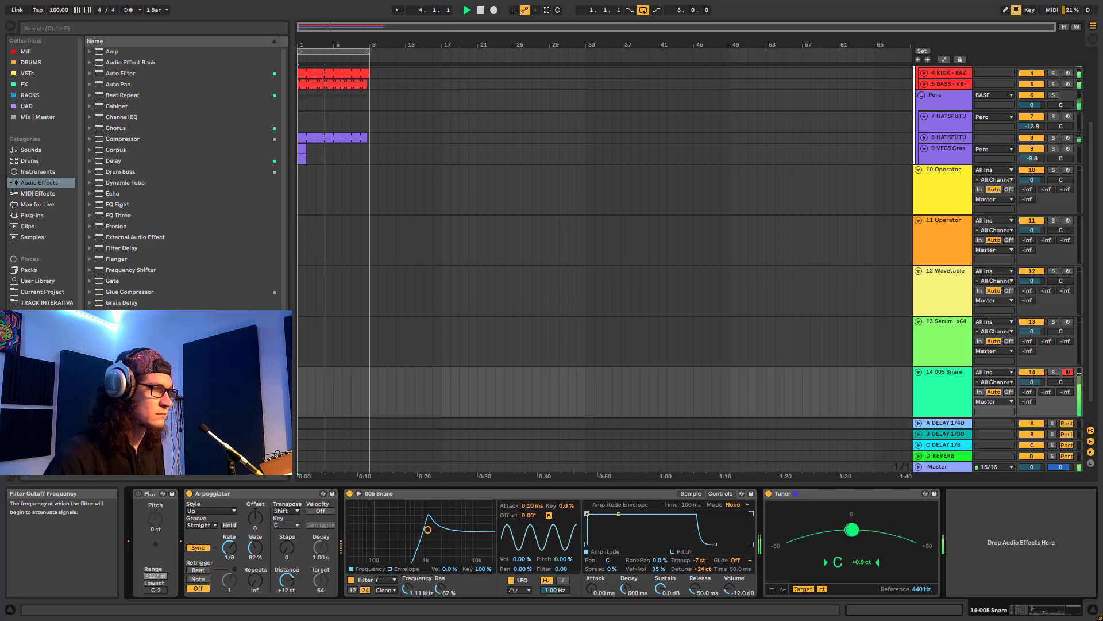
key(space)
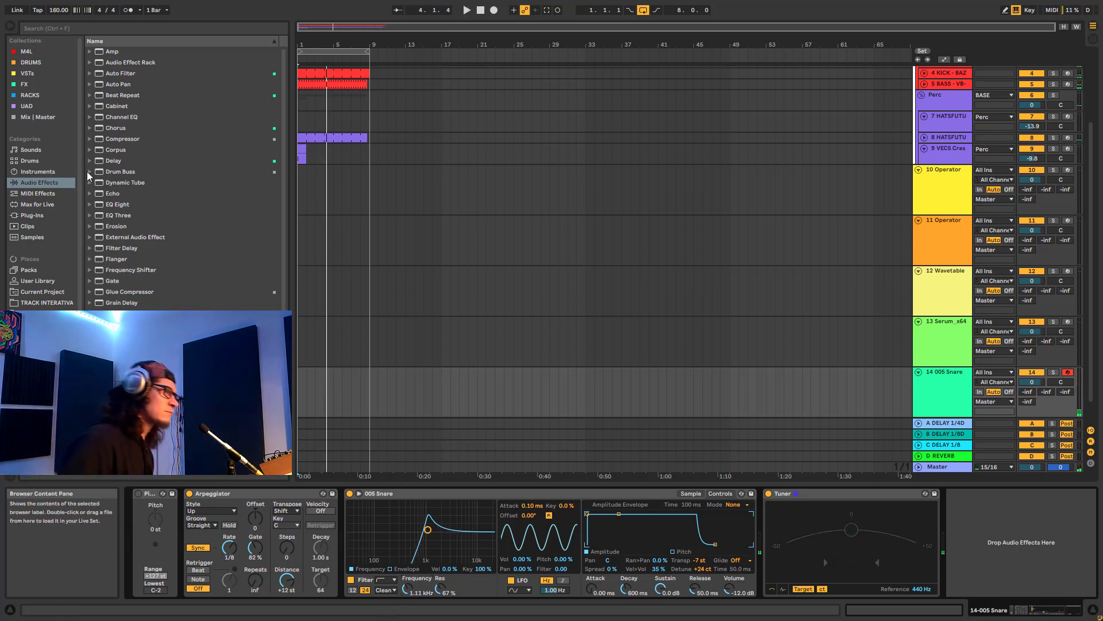
Step: Turn off looping in the snare's Sample view and set the sample length to 100%
click(696, 493)
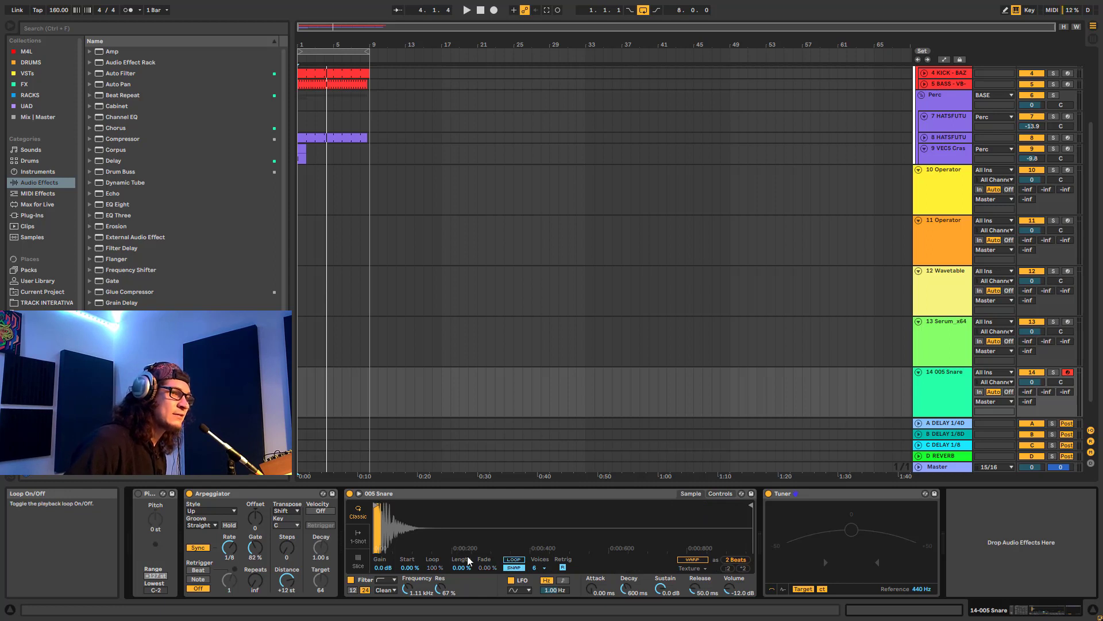
drag(457, 568, 457, 510)
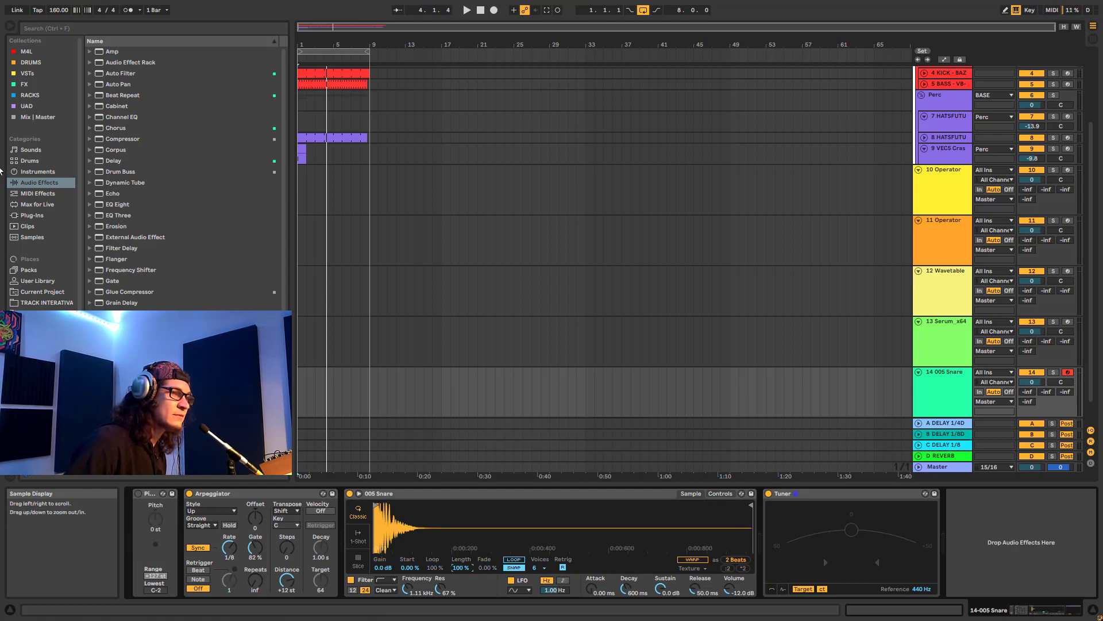
Step: Add a second Arpeggiator from the MIDI effects between the existing Arpeggiator and the 005 Snare sampler
click(35, 172)
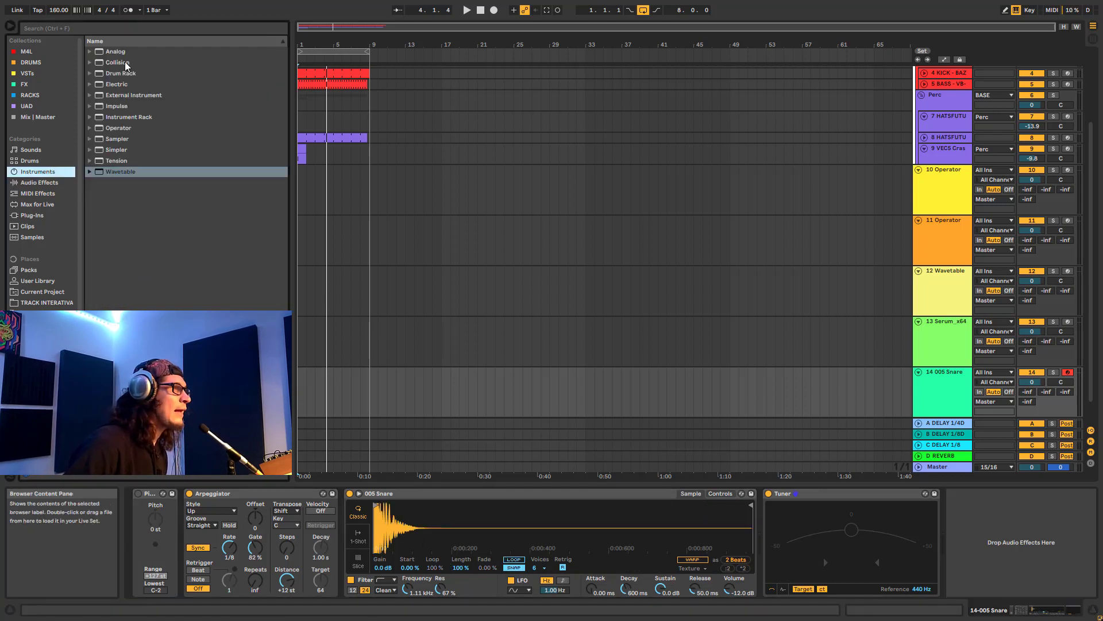
click(33, 181)
click(44, 193)
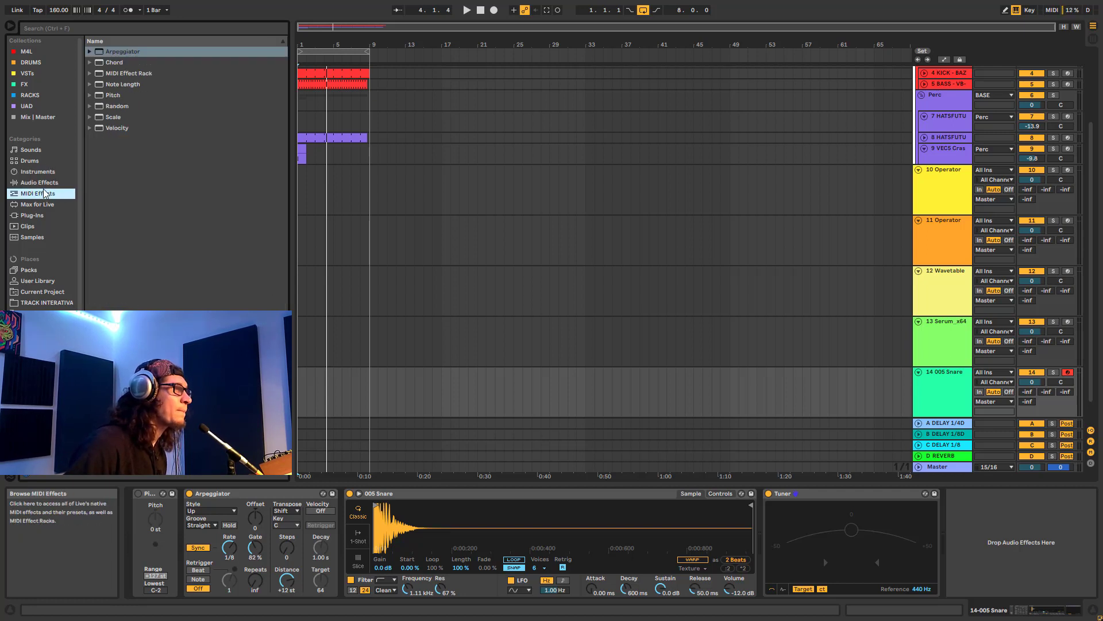
click(120, 51)
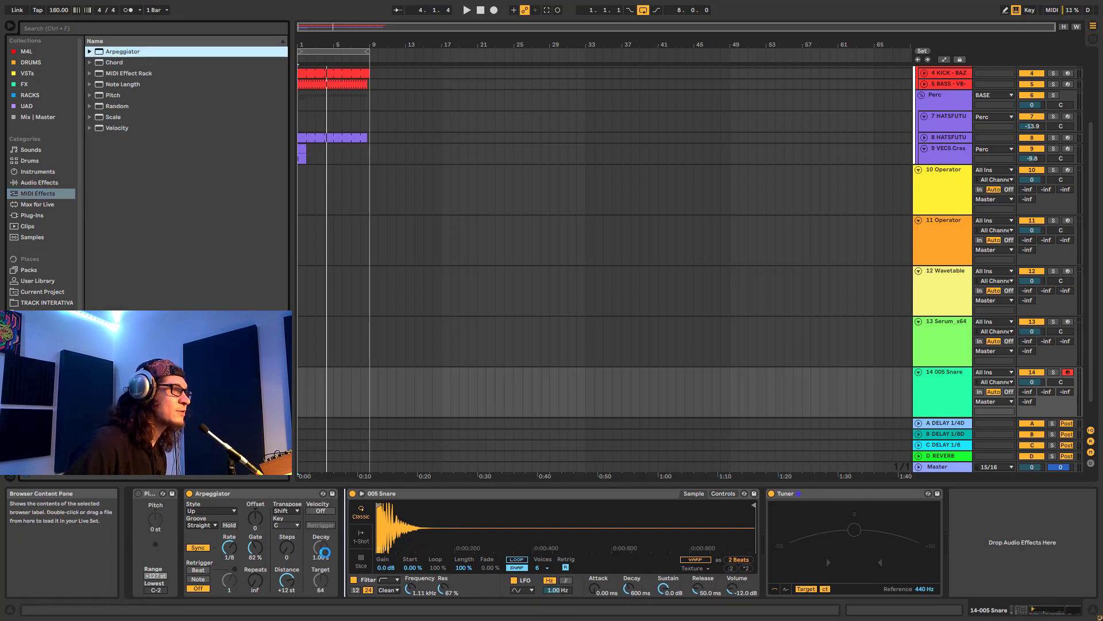
Step: Turn off the first Arpeggiator and set the second one to a free rate of 10 ms with 200% gate
click(189, 494)
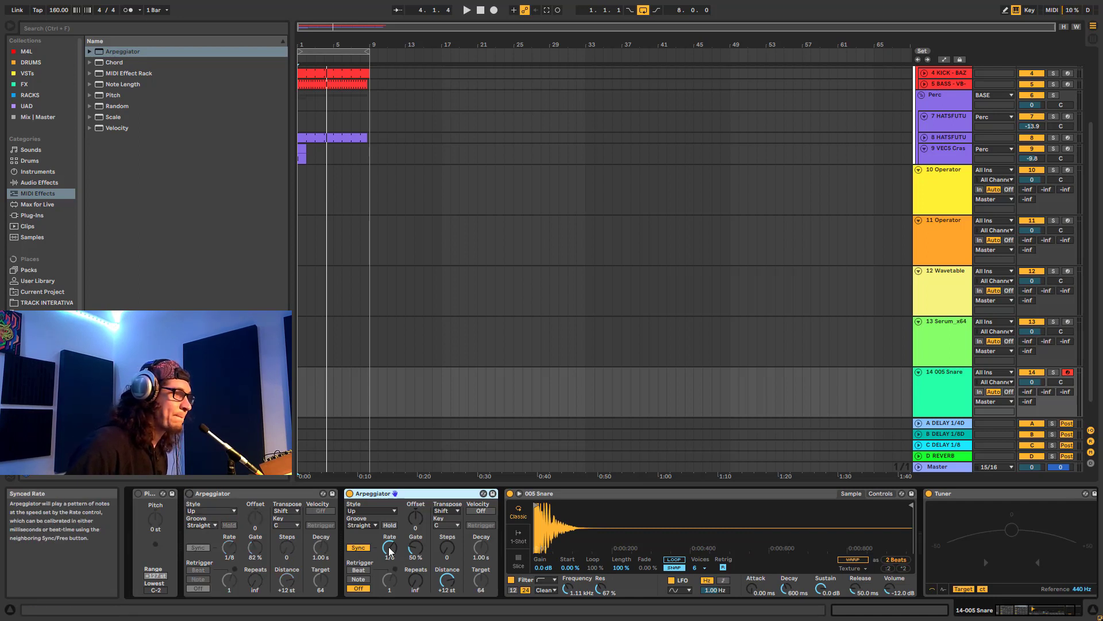
click(358, 547)
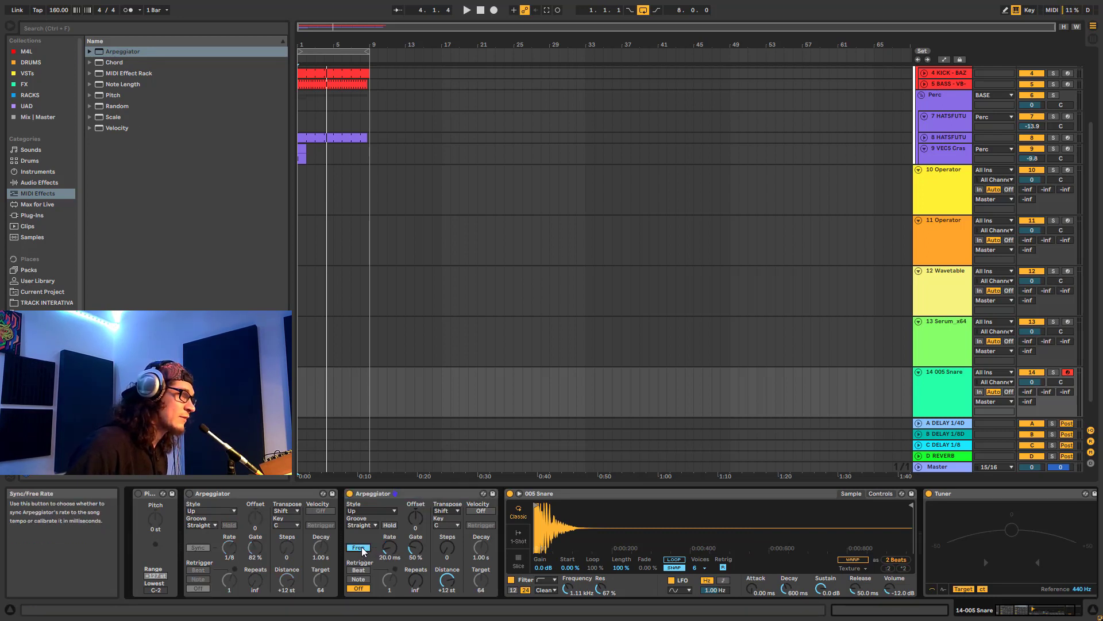
drag(389, 547, 390, 513)
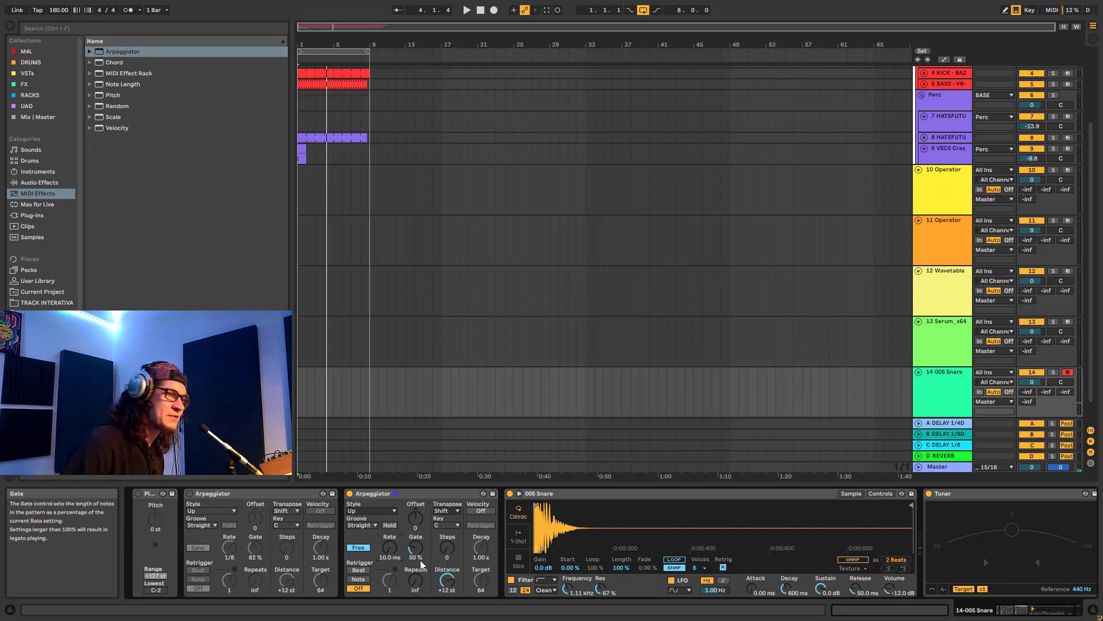
drag(416, 547, 415, 574)
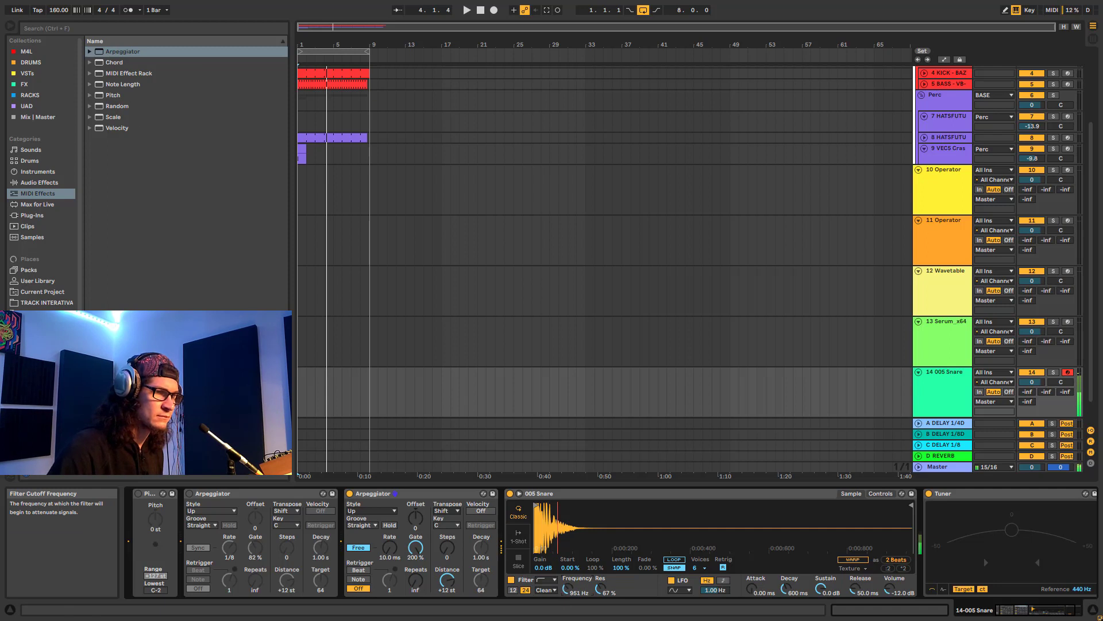
Step: Audition the snare with the project, trying a 130 Hz filter frequency and +6 st distance with 2 steps on the second Arpeggiator
key(space)
drag(567, 589, 566, 614)
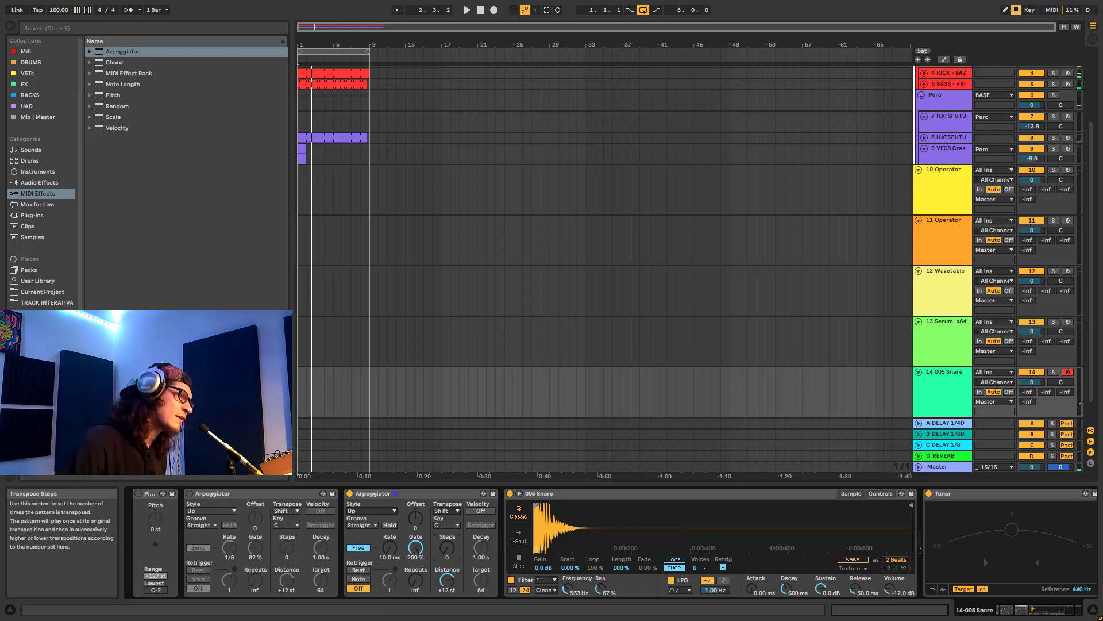
drag(447, 580, 447, 591)
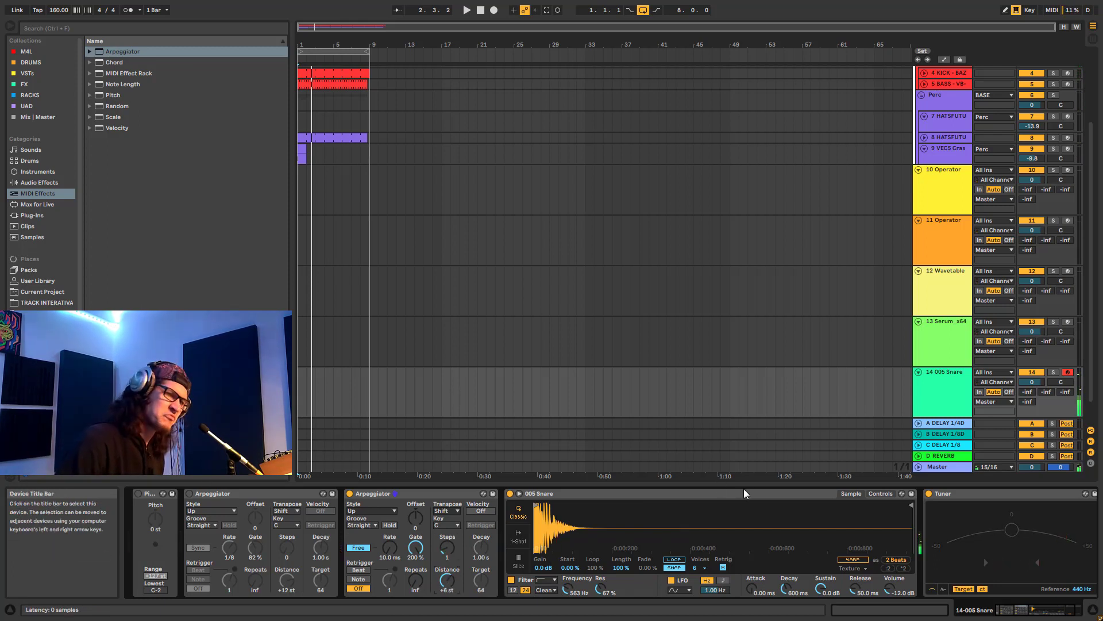
drag(568, 589, 567, 595)
key(space)
drag(448, 547, 447, 542)
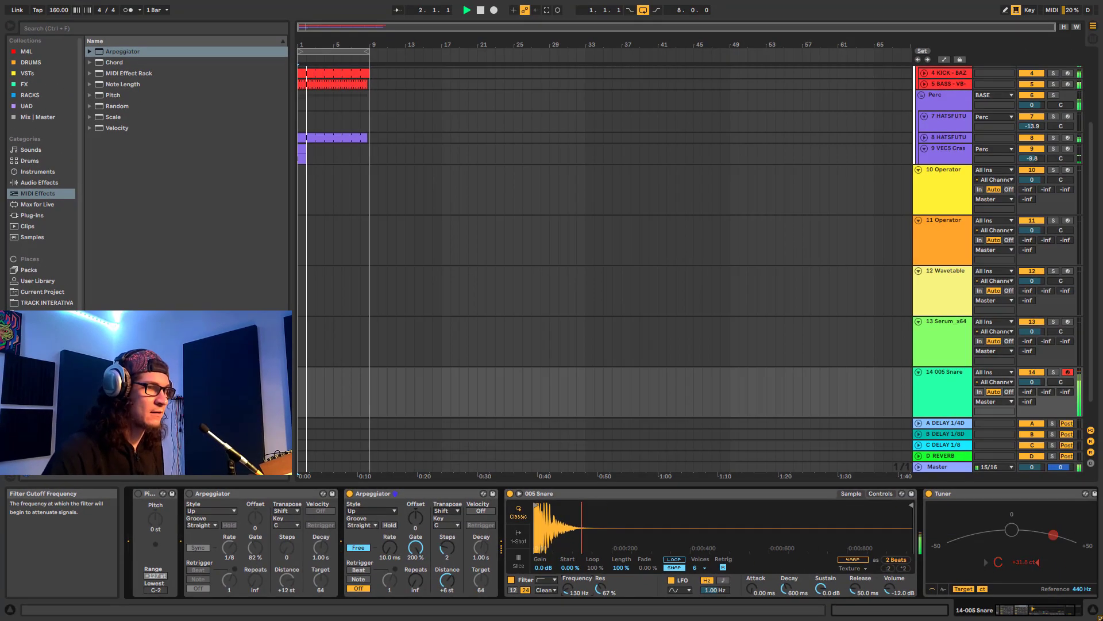
Step: Set the second Arpeggiator's distance to +5 st with 1 step and the snare's filter frequency to 30 Hz, then stop playback
drag(390, 547, 447, 580)
mouse_move(568, 589)
mouse_down()
mouse_move(568, 548)
mouse_move(570, 577)
mouse_up()
key(space)
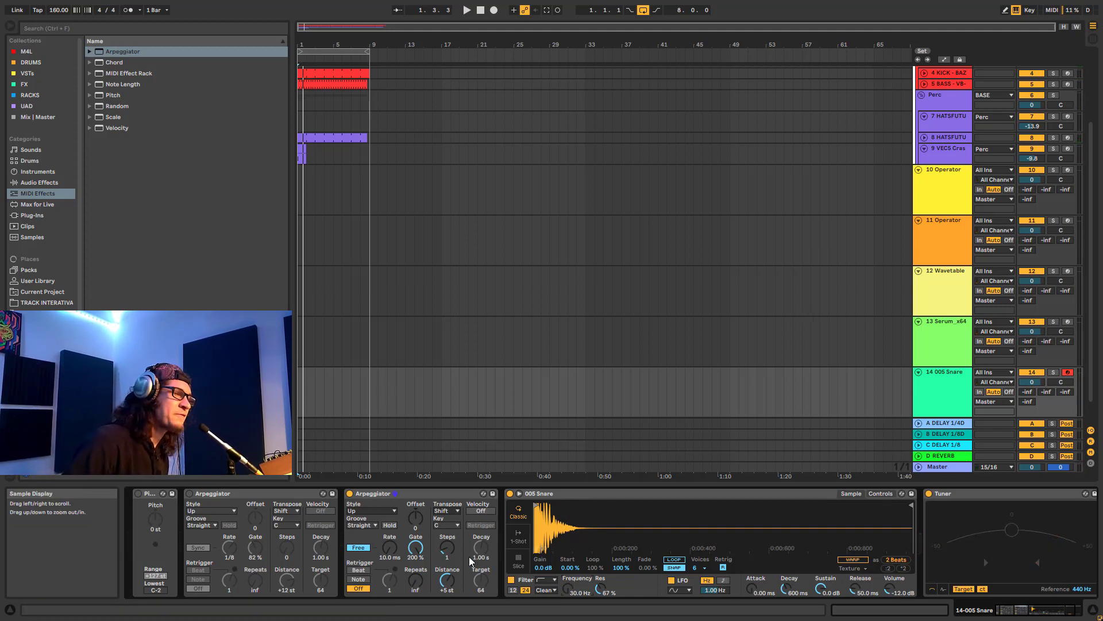
drag(392, 549, 390, 551)
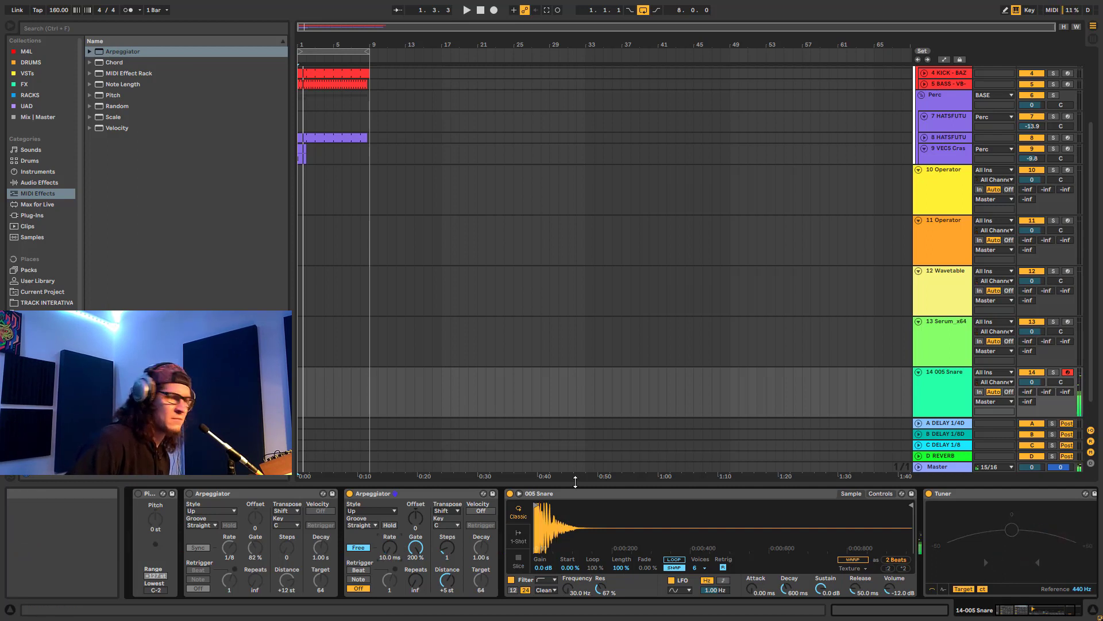